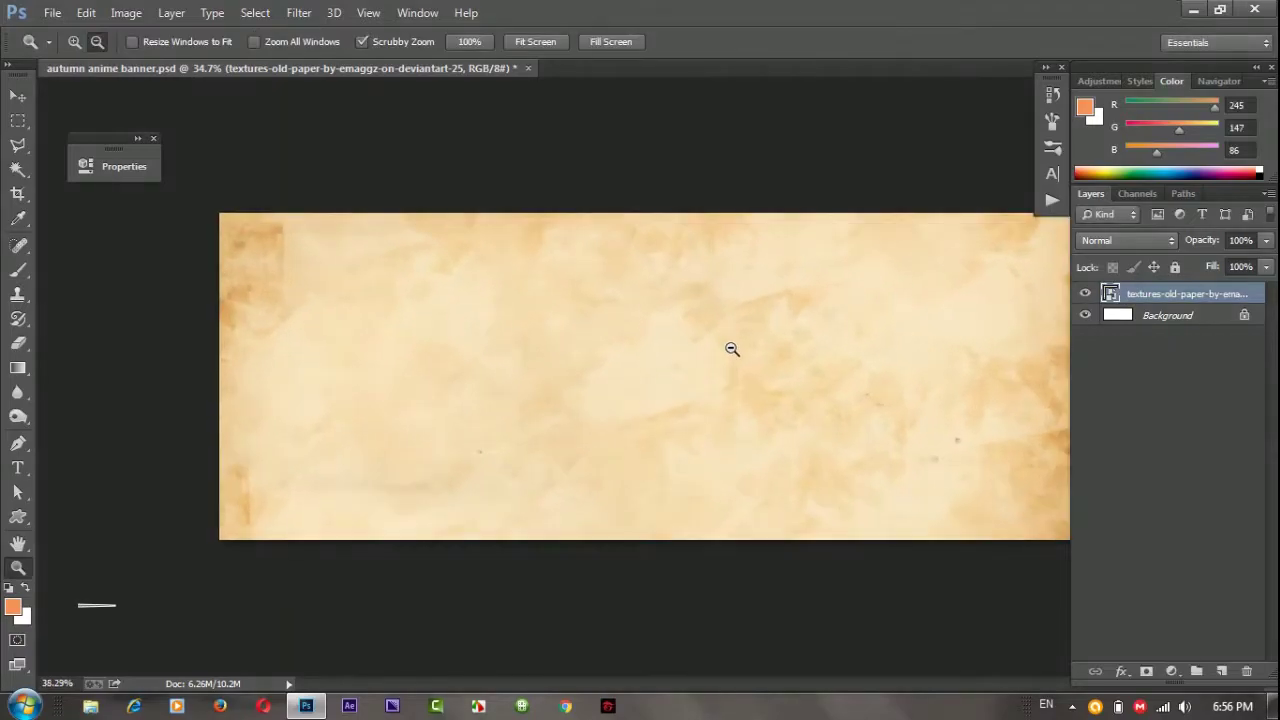
Place the autumn tree painting and stretch it across the whole banner
click(55, 18)
click(90, 317)
click(463, 440)
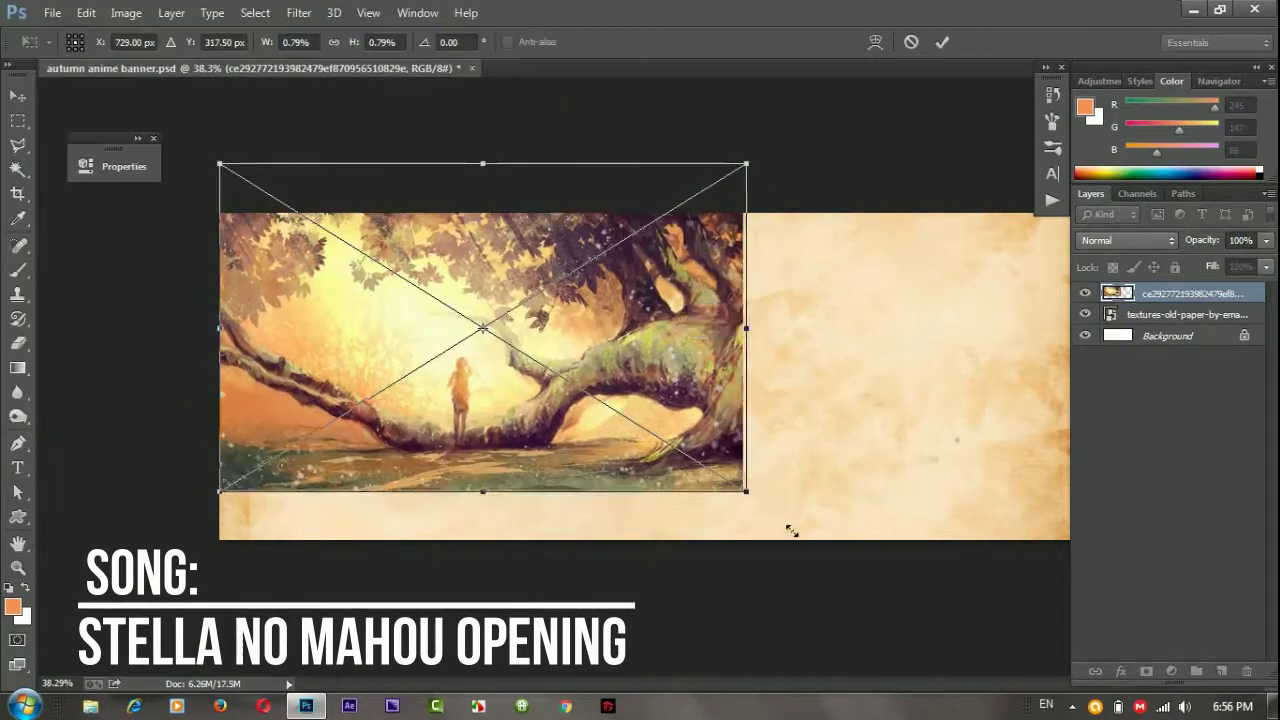
drag(749, 523, 1035, 660)
drag(220, 163, 212, 138)
click(1212, 81)
drag(1192, 197, 1186, 190)
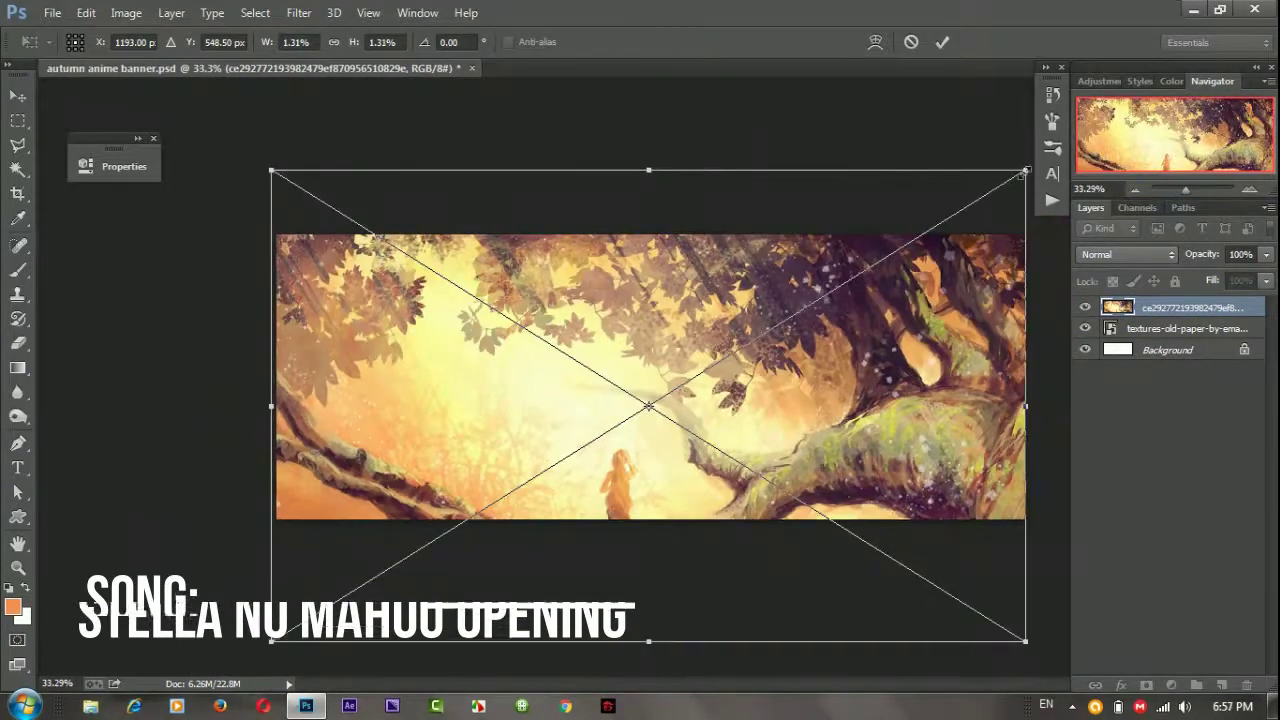
drag(697, 457, 697, 445)
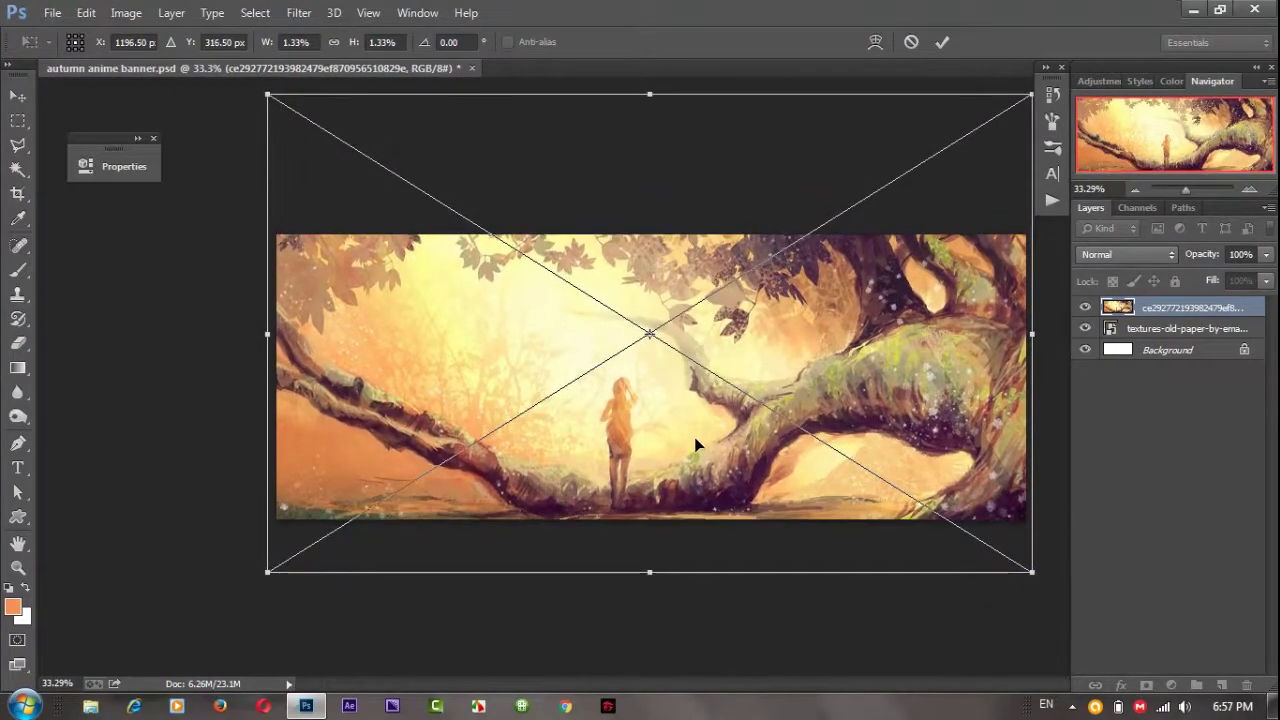
key(Return)
Rasterize the tree layer and hide it with a black layer mask
key(z)
right_click(1172, 316)
click(814, 289)
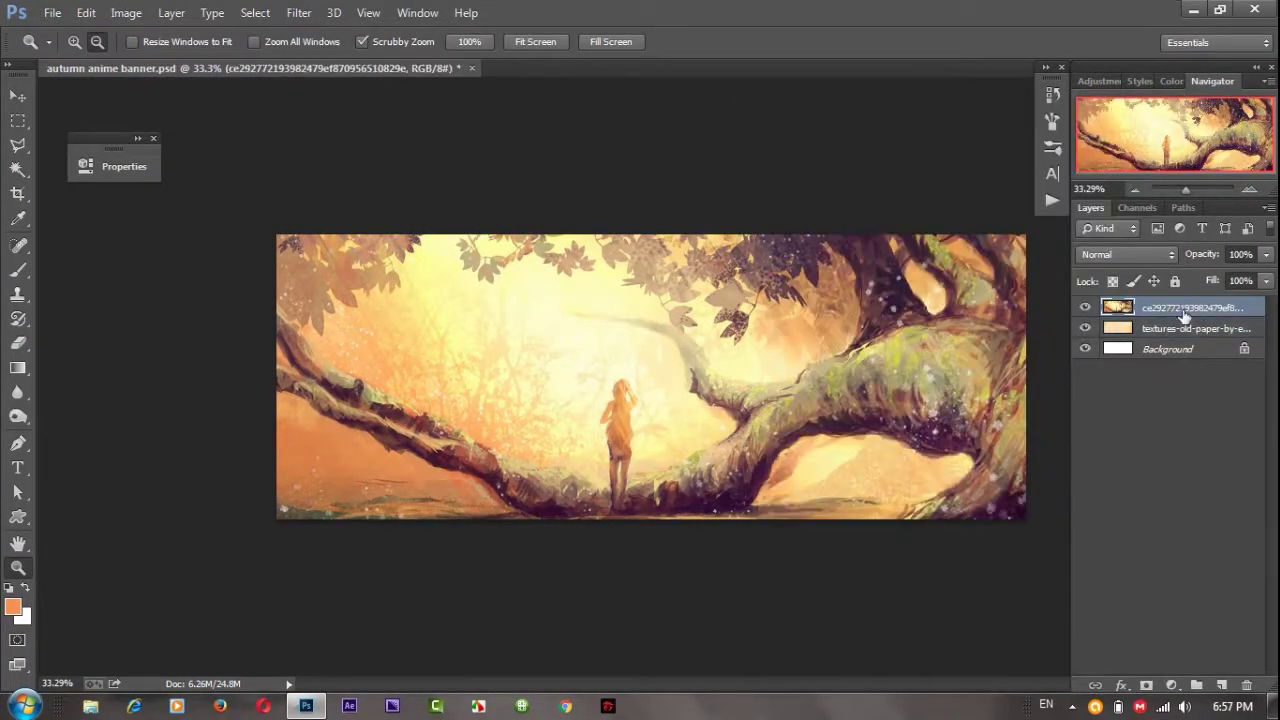
alt+click(1146, 685)
click(52, 12)
click(57, 311)
click(201, 42)
Place the fox-eared girl image and a maple leaf image from the stock folder
double_click(443, 190)
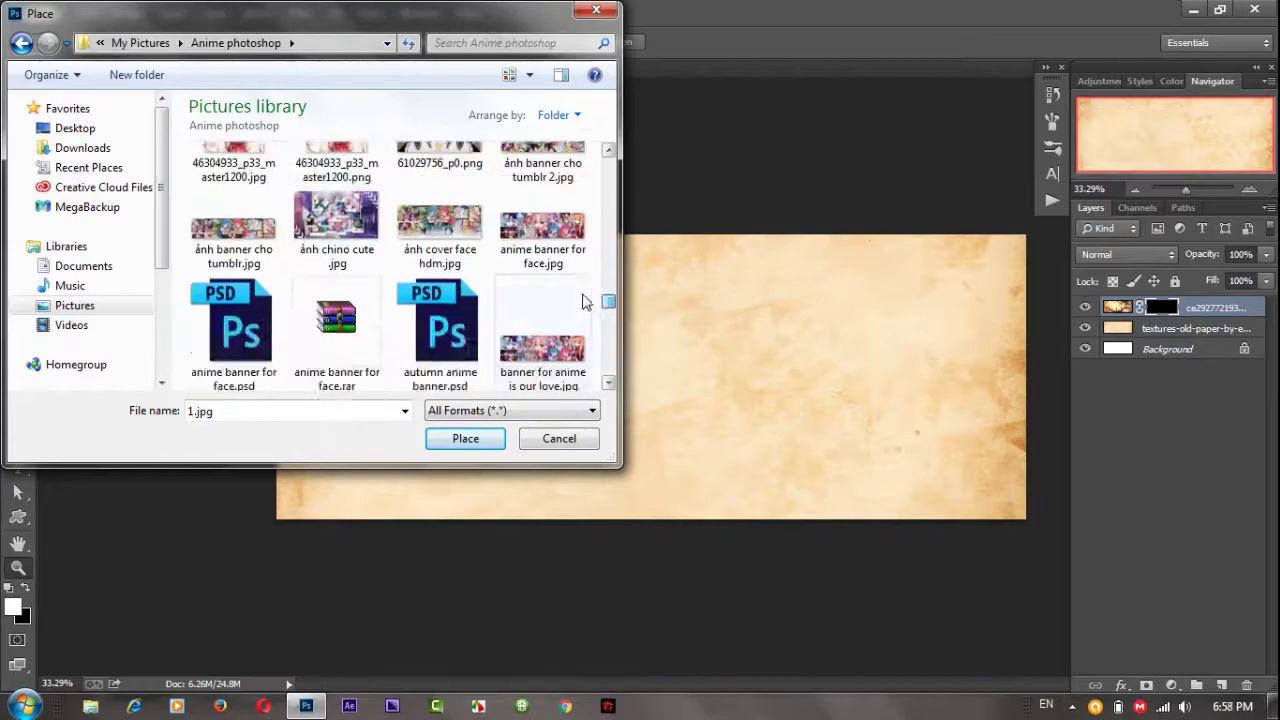
double_click(257, 130)
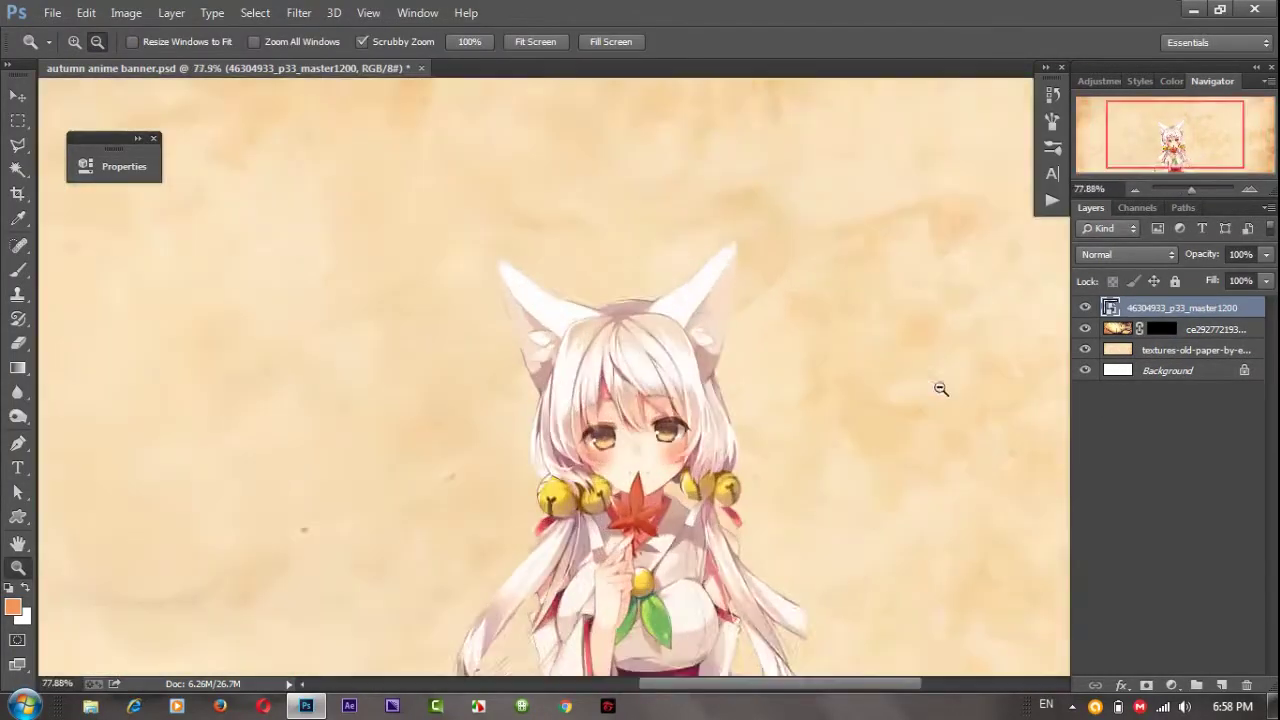
drag(860, 395, 771, 400)
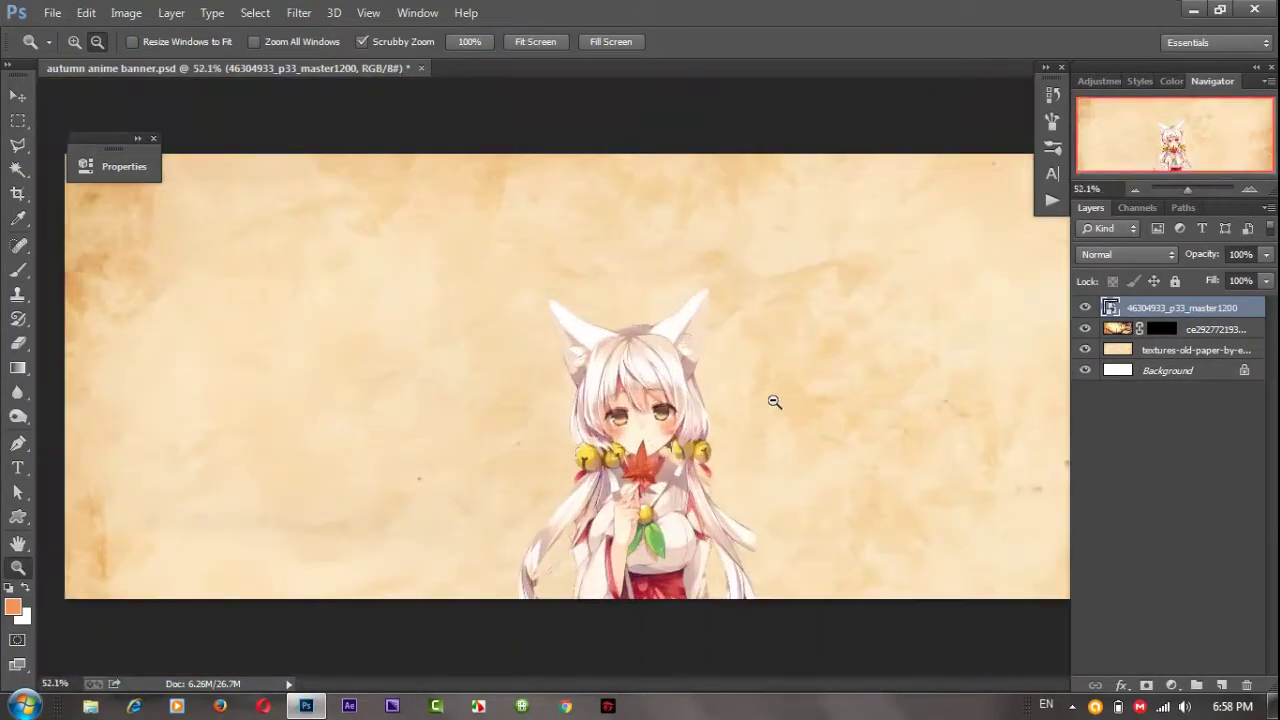
click(52, 12)
click(57, 311)
click(201, 42)
double_click(533, 318)
scroll(533, 318, down, 10)
click(529, 243)
click(465, 438)
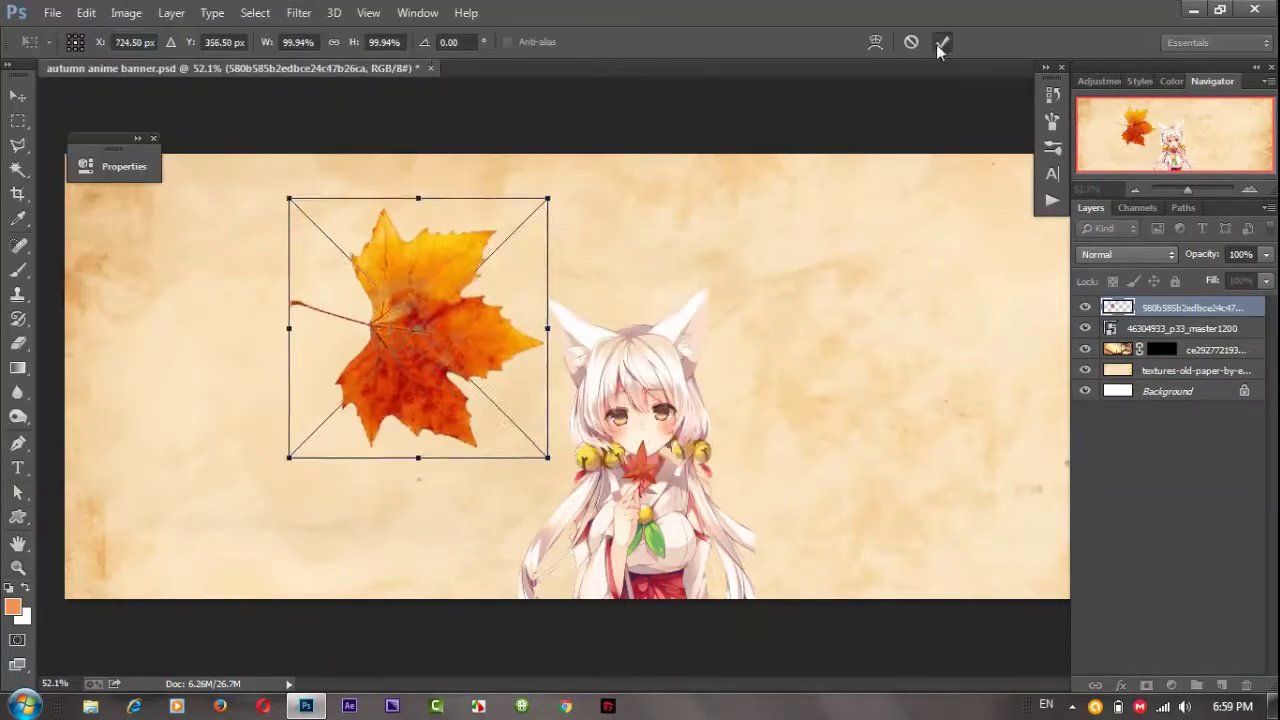
Rotate the maple leaf beside the girl, then duplicate and mirror it to her left
key(ctrl+t)
drag(440, 330, 780, 470)
drag(880, 300, 911, 349)
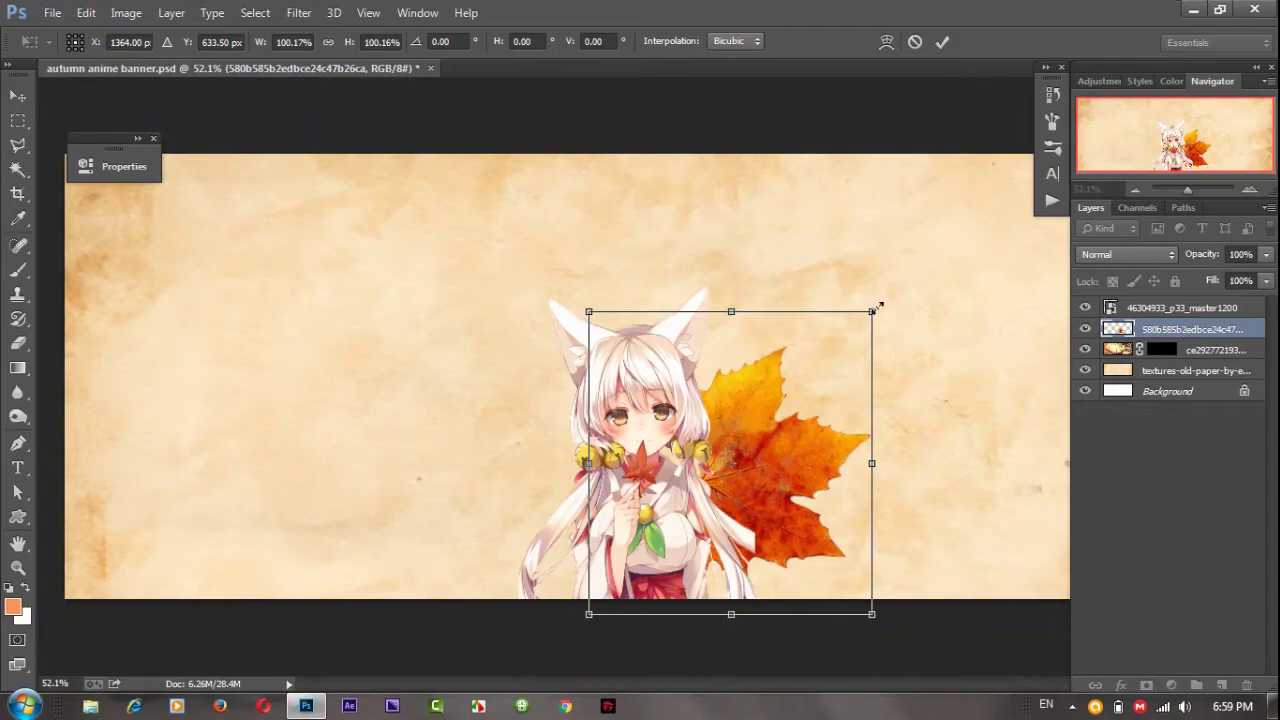
key(ctrl+j)
key(ctrl+t)
right_click(771, 509)
click(820, 417)
drag(750, 460, 575, 460)
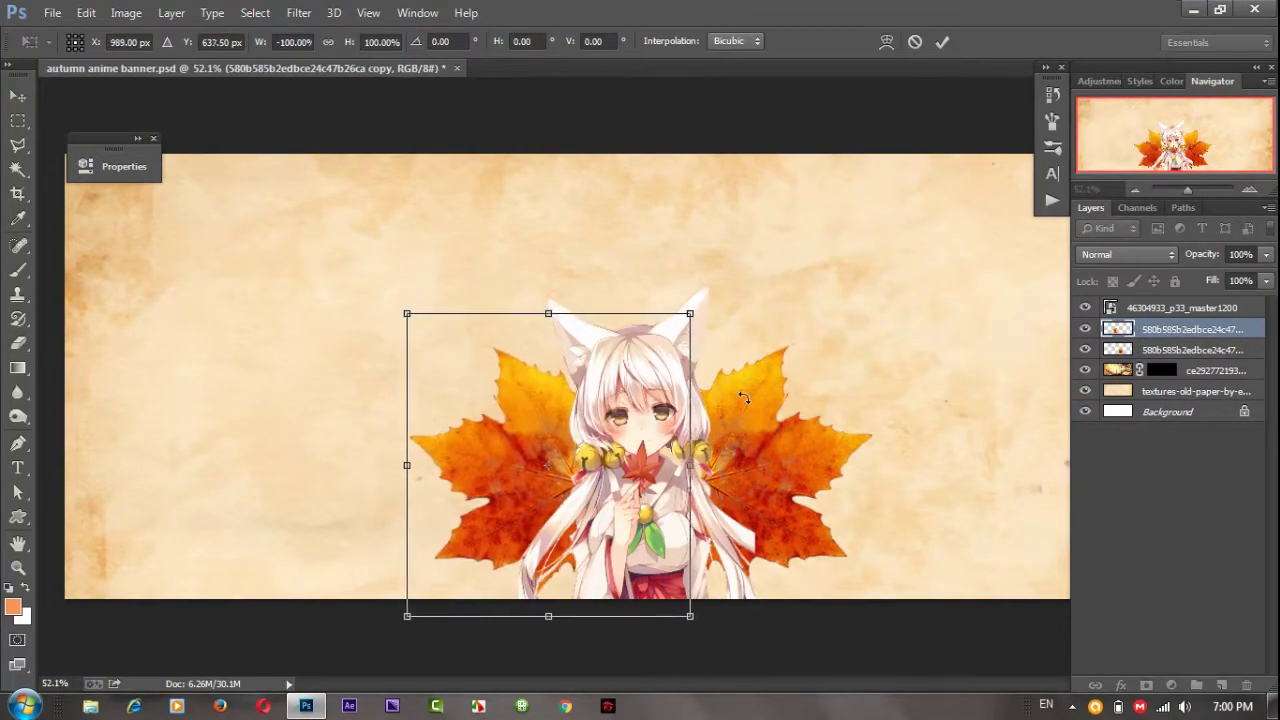
Enlarge the girl and both leaves slightly together
shift+click(1180, 308)
key(ctrl+t)
drag(862, 281, 860, 278)
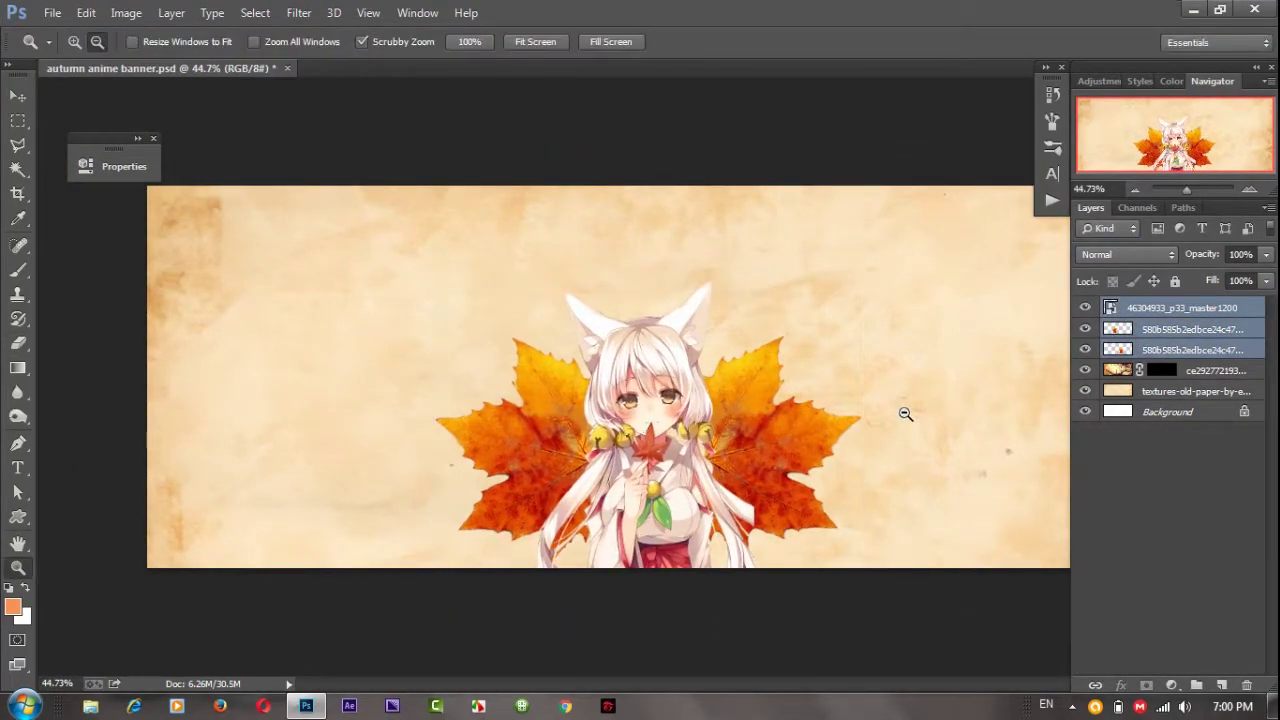
drag(905, 413, 960, 413)
click(1190, 329)
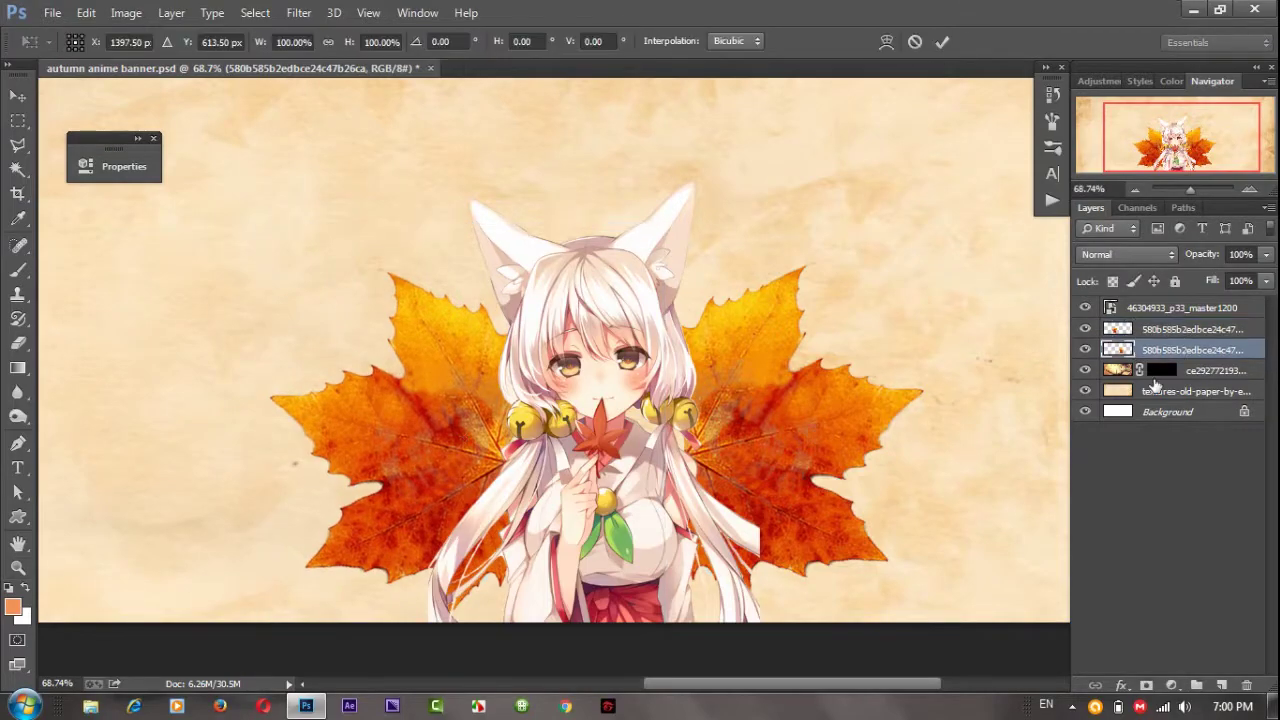
drag(780, 499, 740, 499)
click(945, 43)
Fill the maple leaves with solid black
click(86, 12)
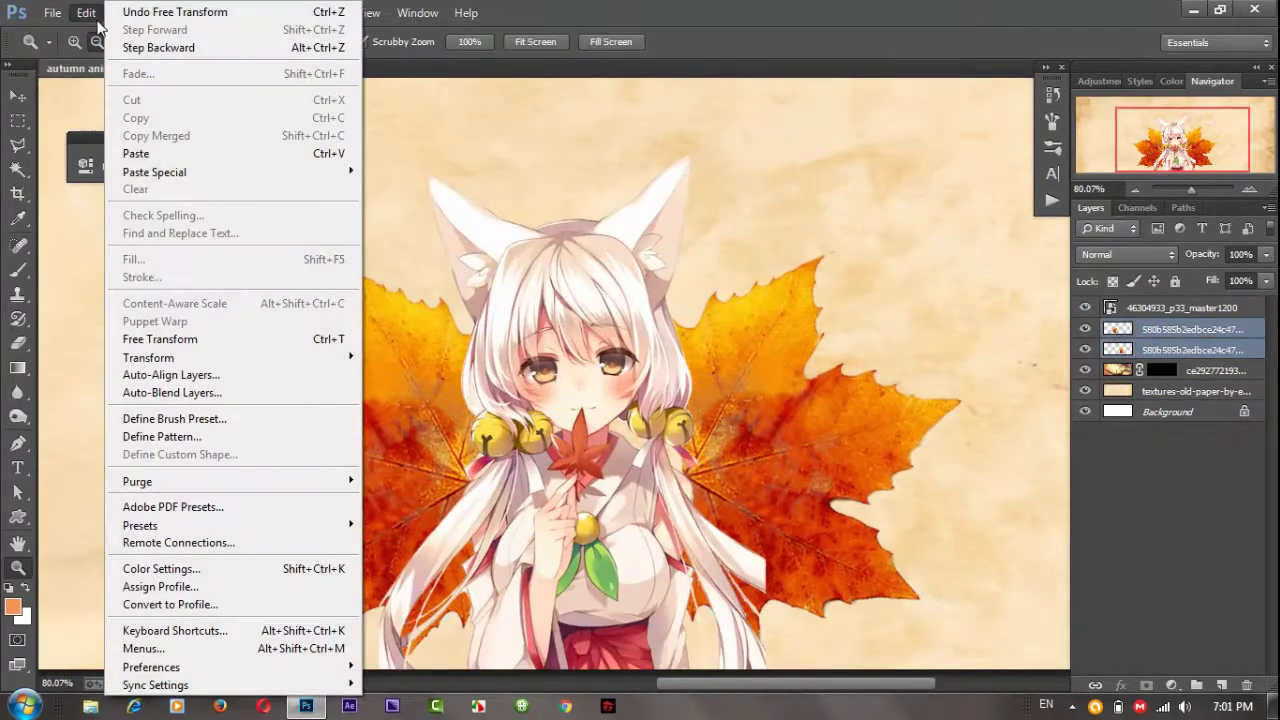
key(Escape)
ctrl+click(1117, 349)
key(shift+F5)
key(Return)
key(ctrl+minus)
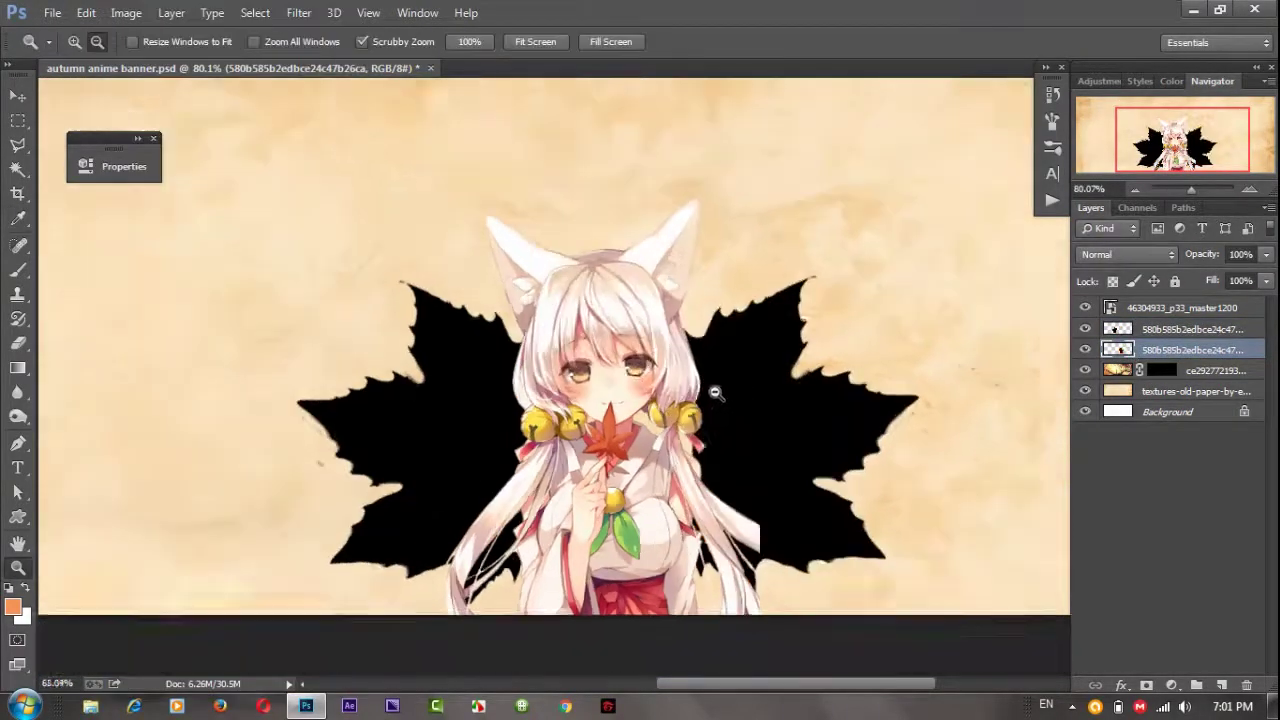
key(e)
scroll(340, 265, down, 2)
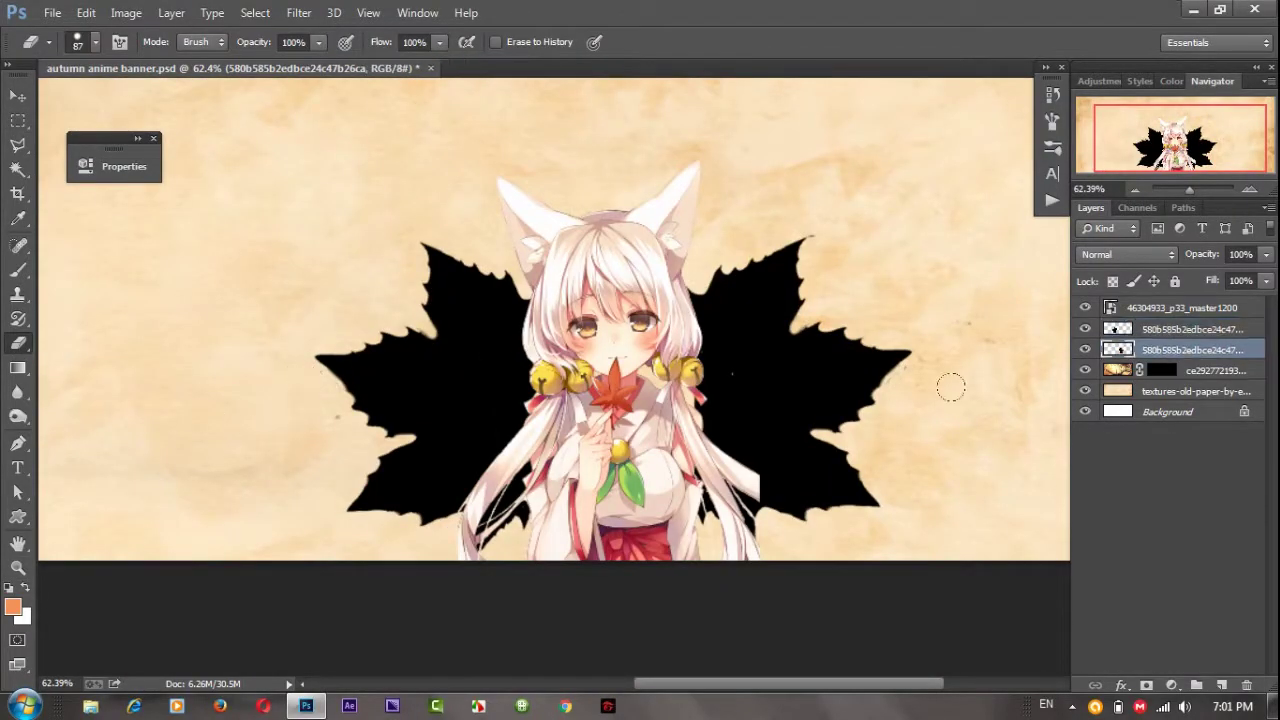
scroll(886, 243, up, 2)
key(z)
drag(886, 243, 1000, 300)
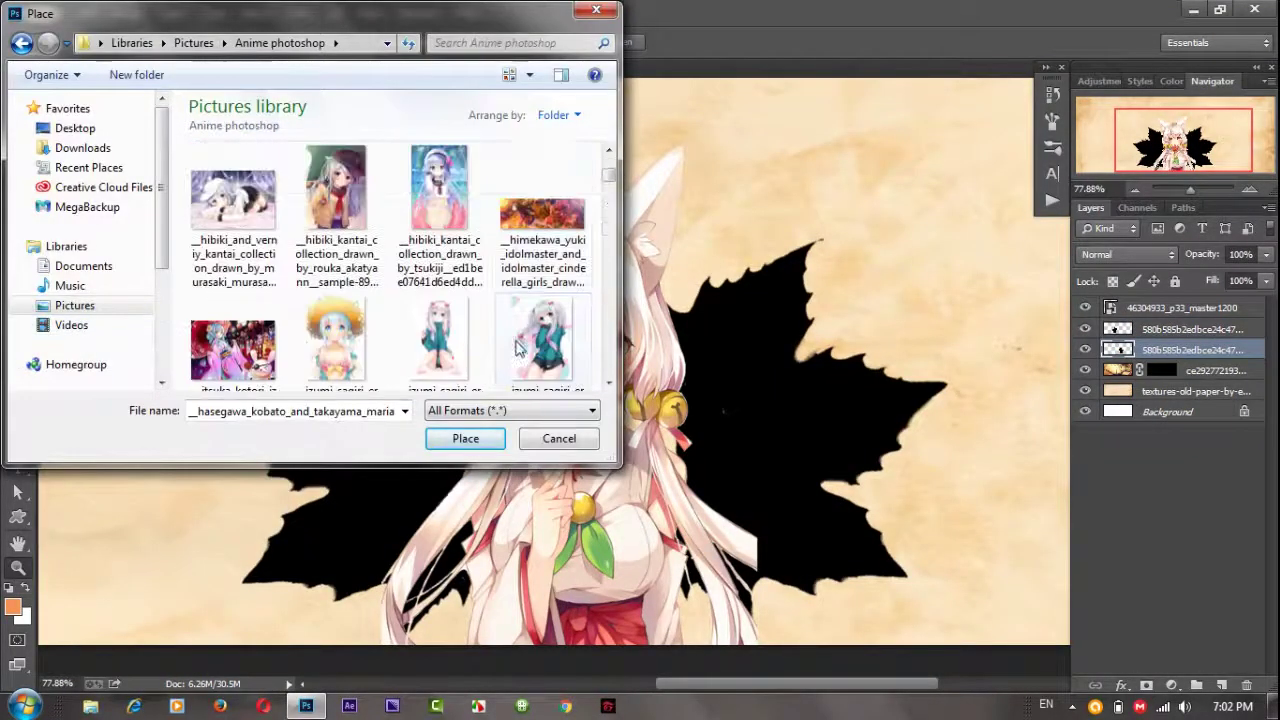
Place the brown-haired girl image, then shrink, distort and position it
double_click(542, 213)
scroll(600, 380, down, 5)
drag(386, 271, 588, 442)
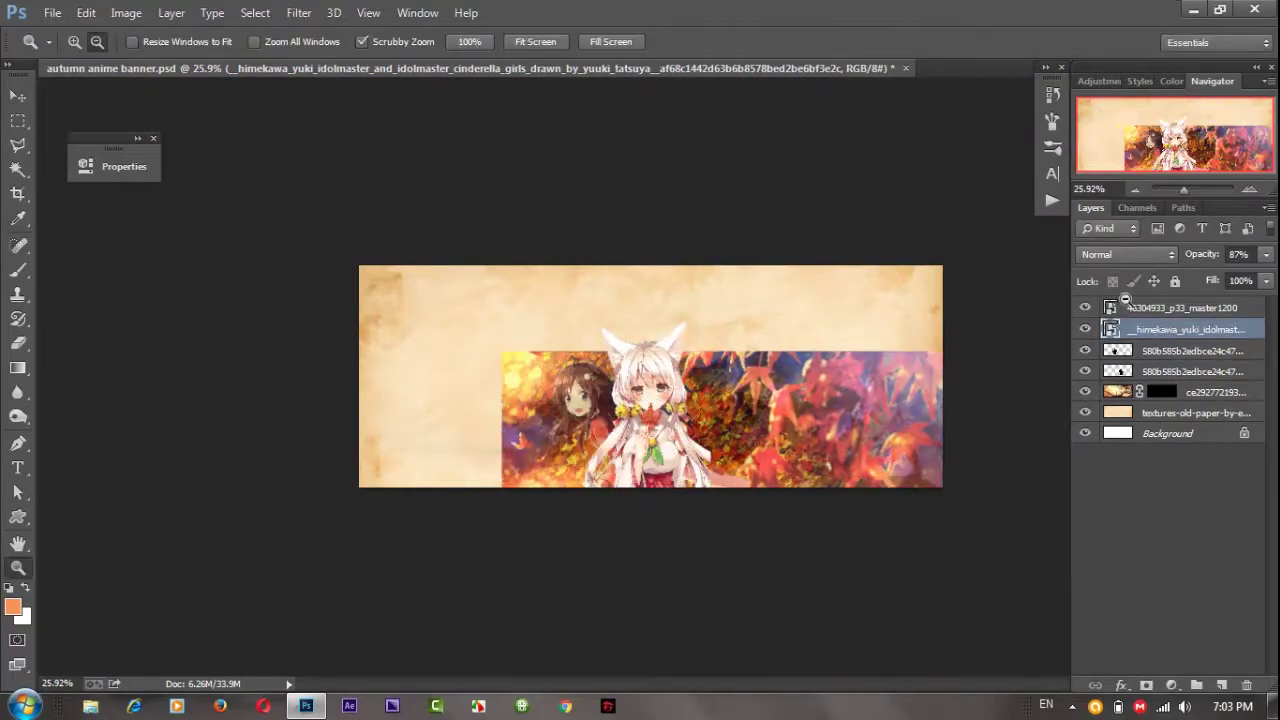
scroll(650, 380, up, 5)
key(ctrl+t)
drag(329, 306, 337, 191)
mouse_move(857, 211)
mouse_down()
mouse_move(748, 357)
mouse_move(851, 200)
mouse_move(914, 243)
mouse_up()
key(Return)
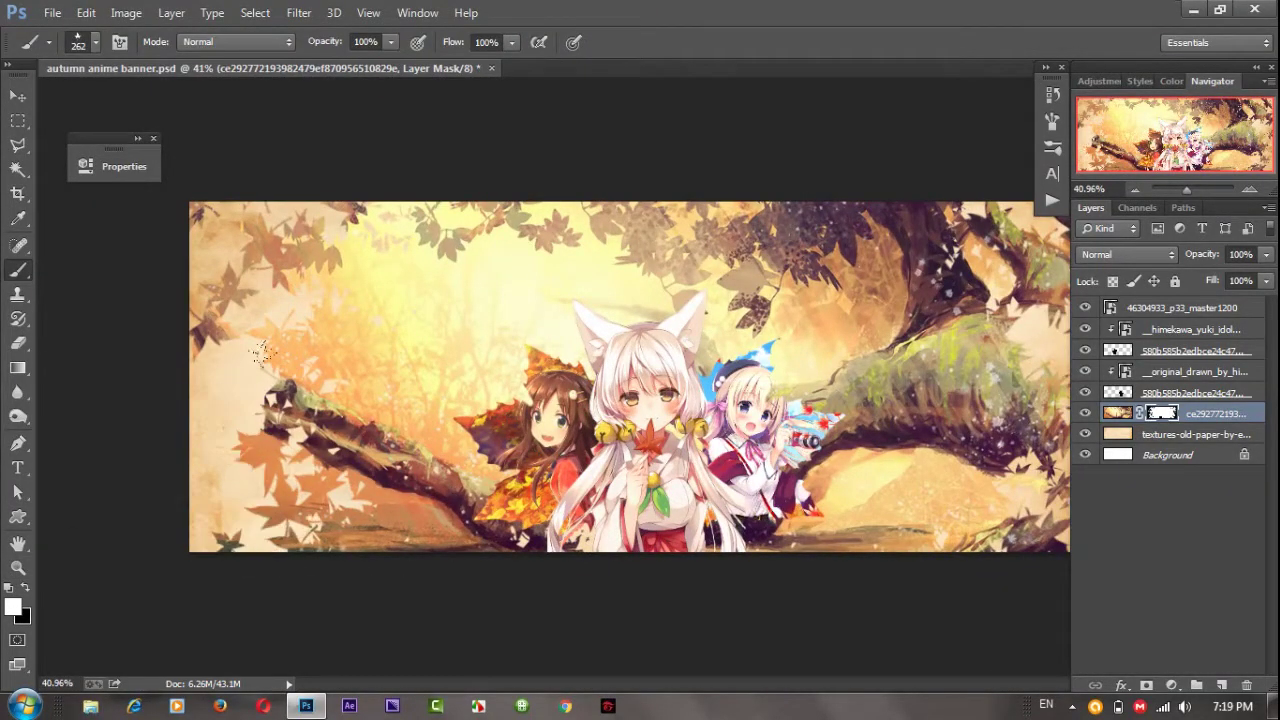
Create a new empty top layer and open the brush presets for a maple leaf brush
key(z)
drag(654, 379, 809, 385)
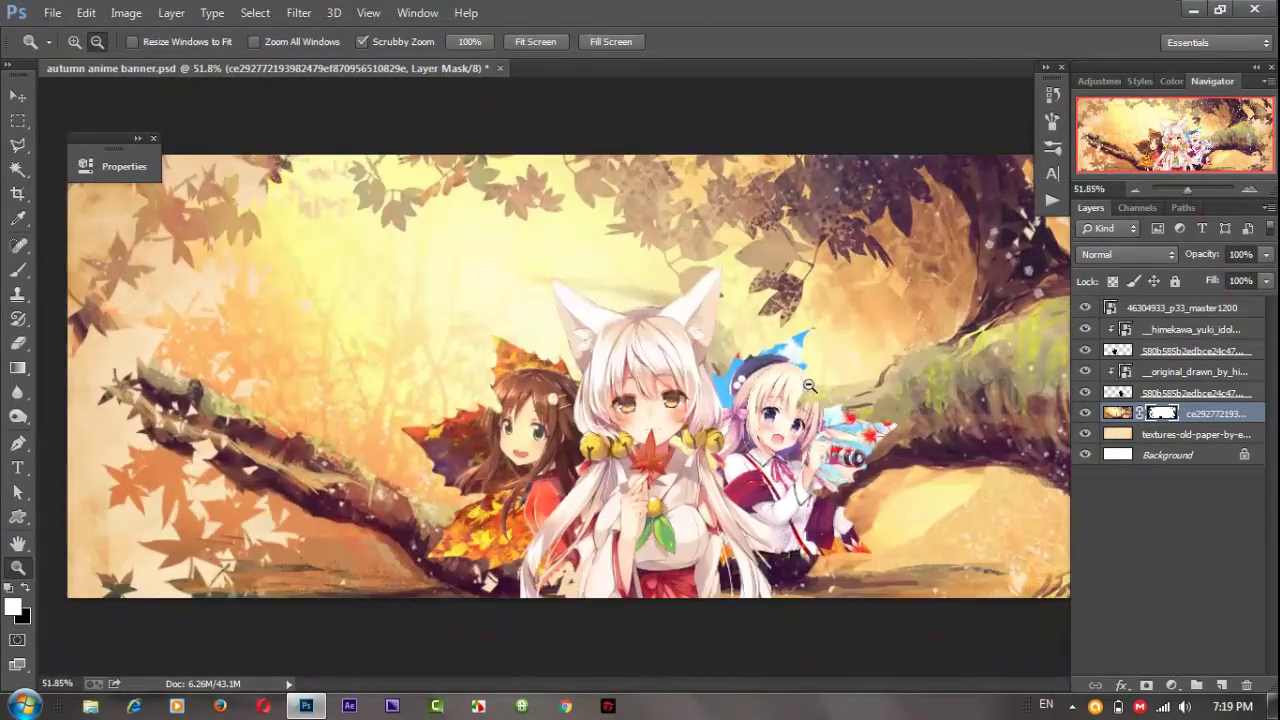
right_click(1175, 373)
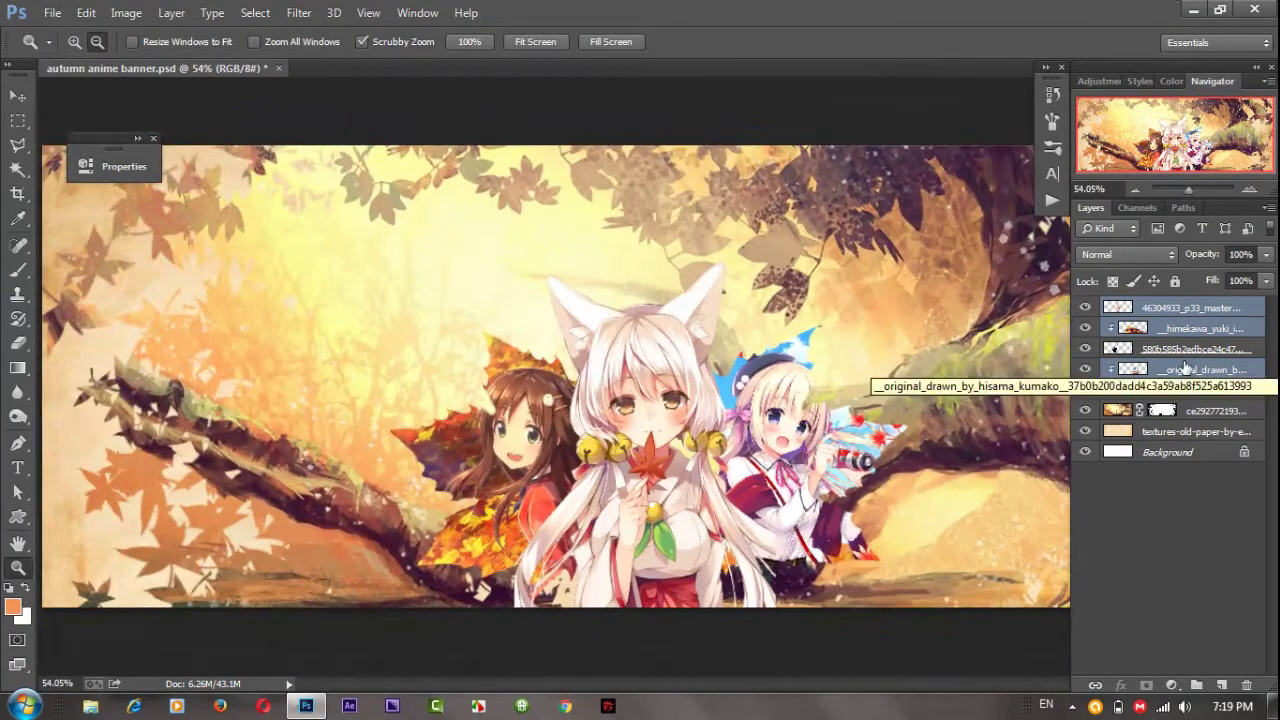
key(ctrl+alt+shift+n)
key(F5)
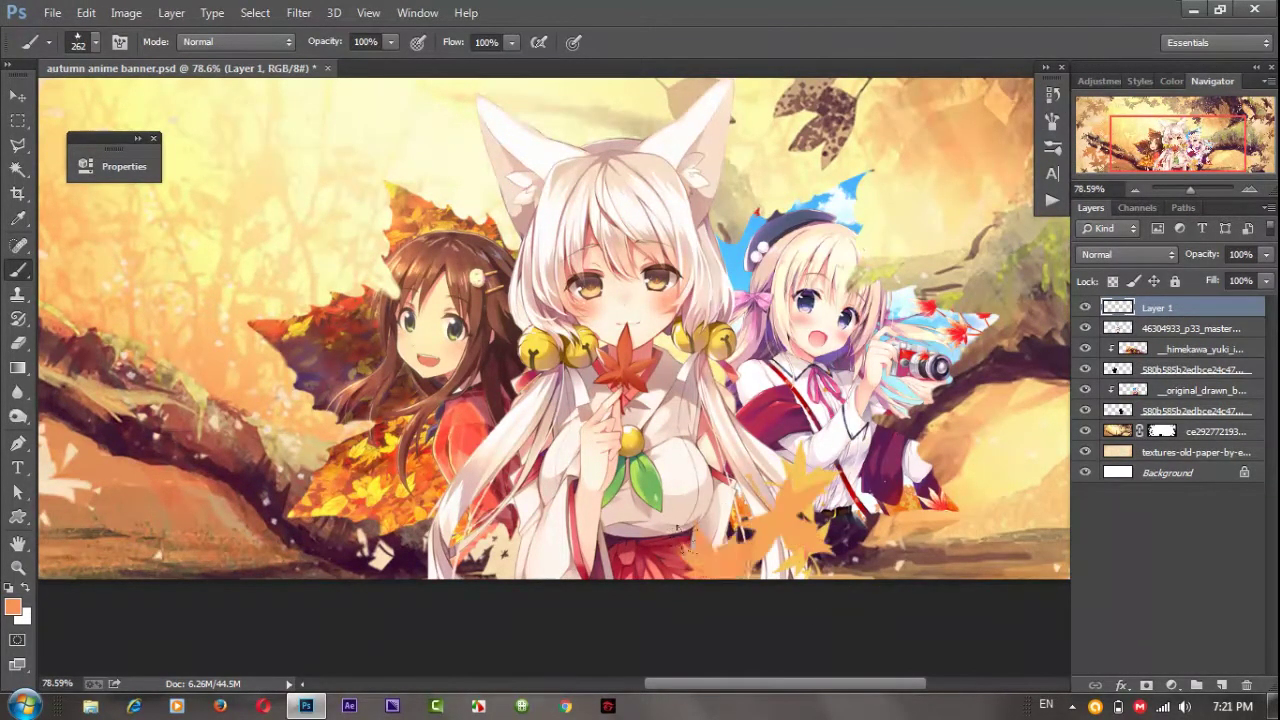
scroll(623, 657, up, 1)
scroll(757, 638, up, 1)
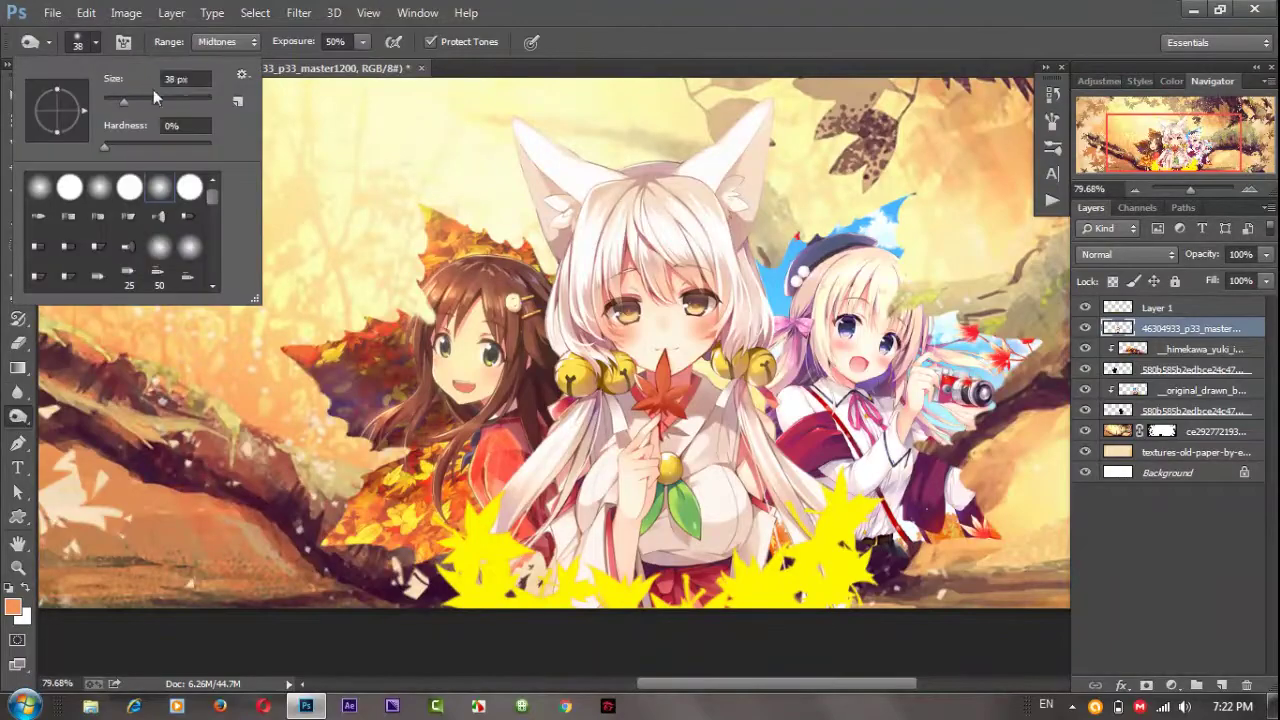
Enlarge the leaf brush and close the brush picker
drag(155, 97, 140, 99)
key(Return)
scroll(775, 545, up, 3)
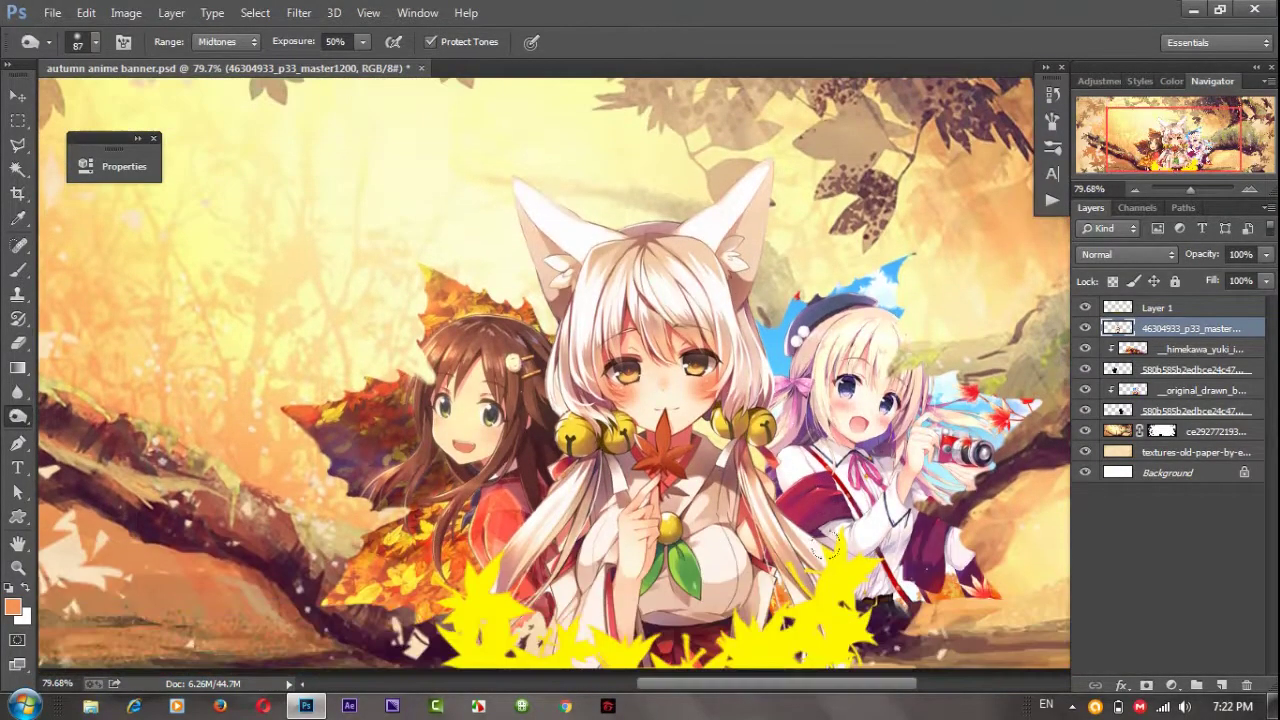
Apply Curves to the fox-eared girl, mapping input 114 to output 101
key(ctrl+m)
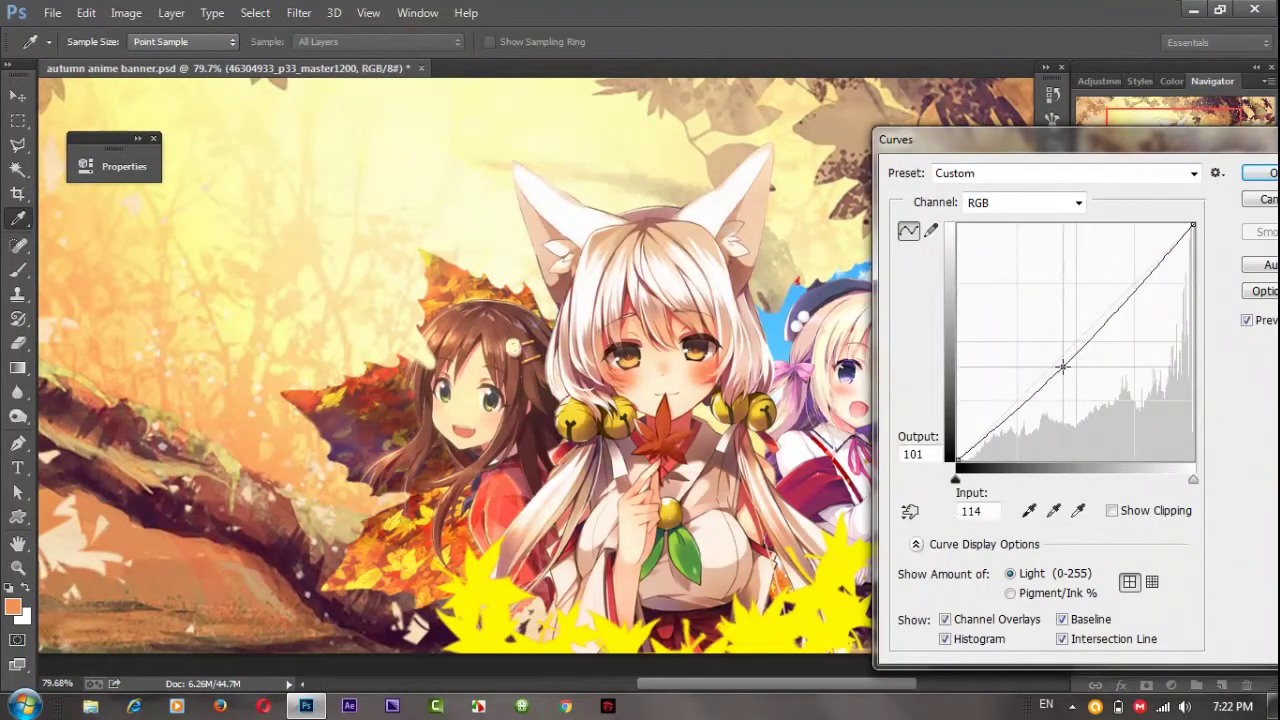
key(Return)
key(o)
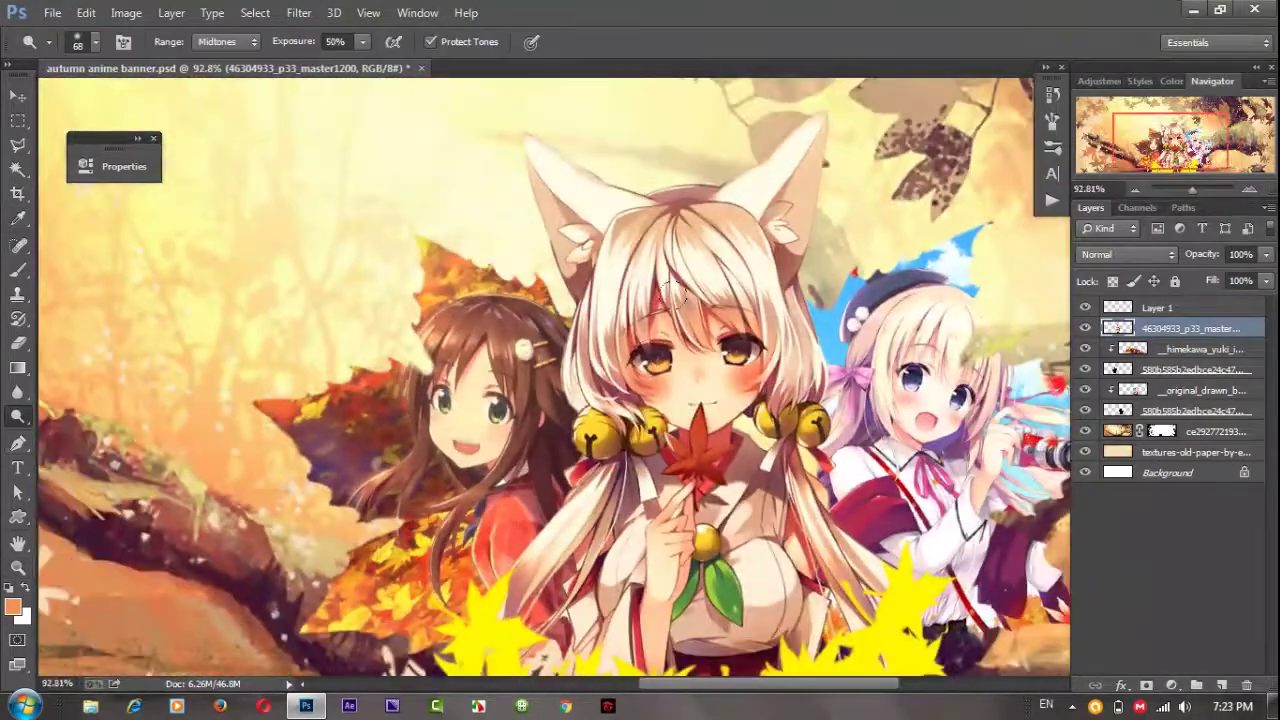
scroll(730, 415, up, 2)
key(z)
scroll(832, 400, up, 2)
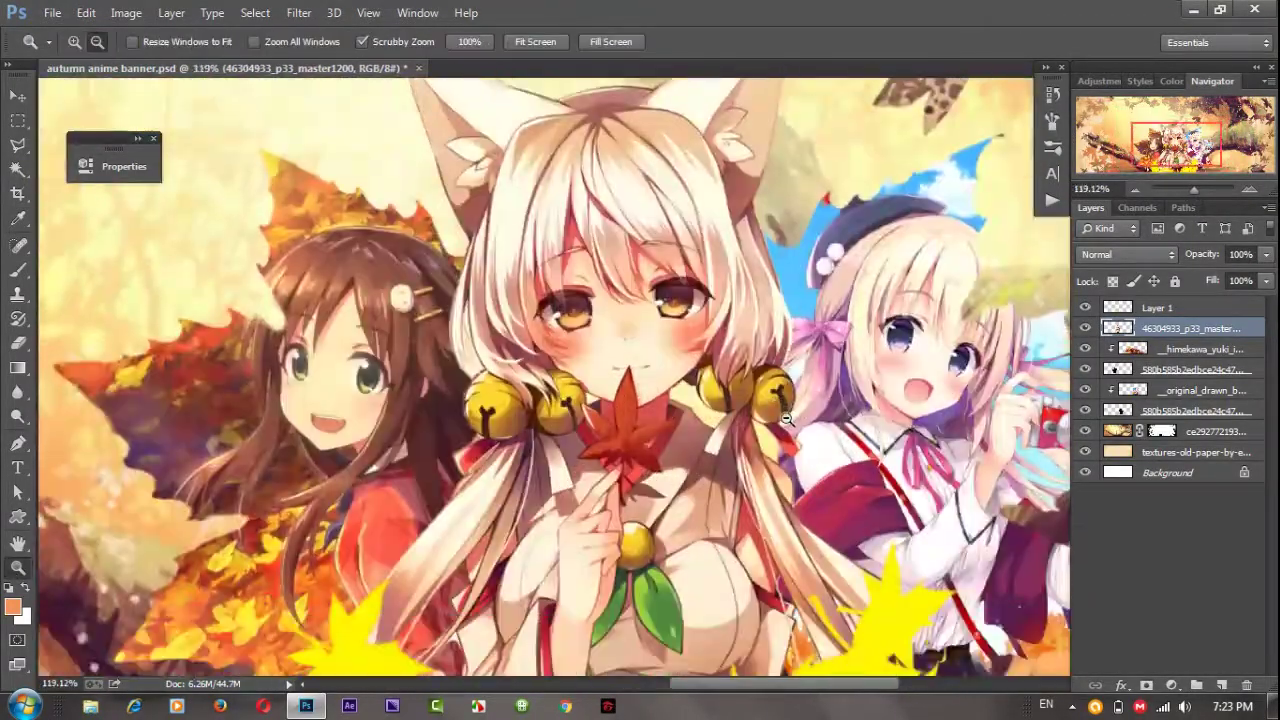
Add a higher-contrast Brightness/Contrast layer and a Levels layer for the centre girl
click(1171, 685)
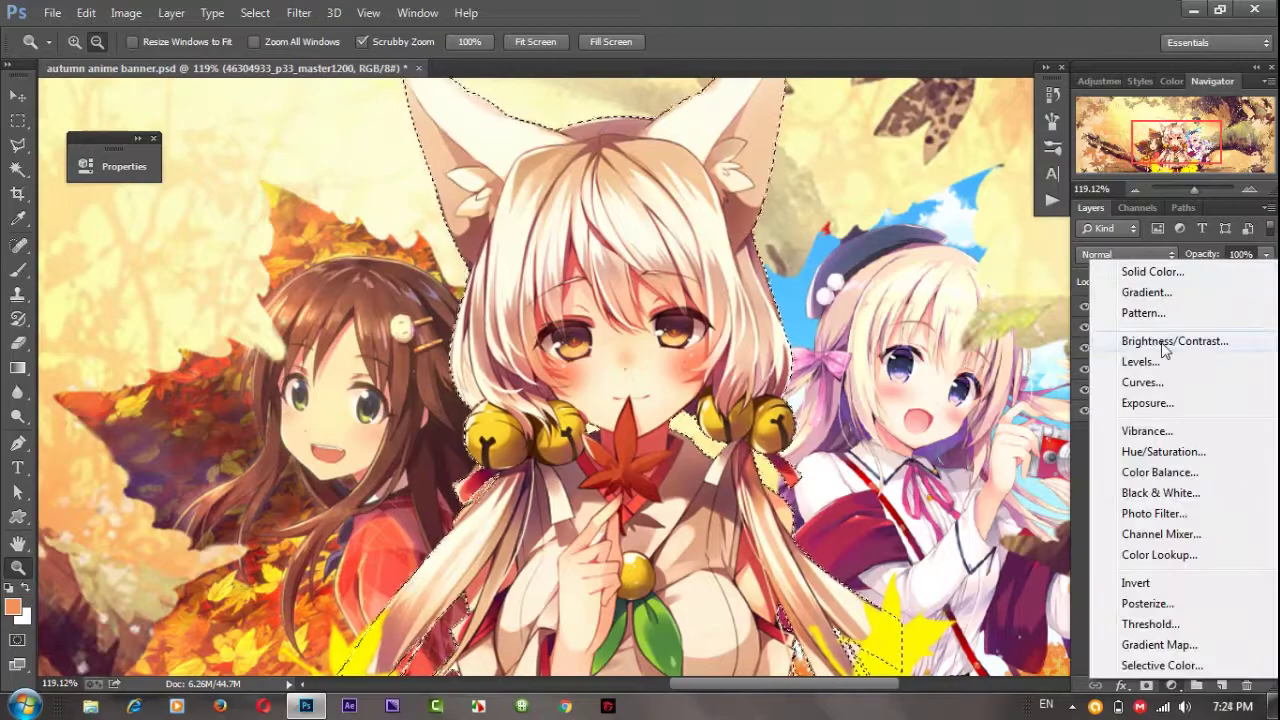
click(1086, 337)
drag(270, 294, 256, 258)
click(1087, 330)
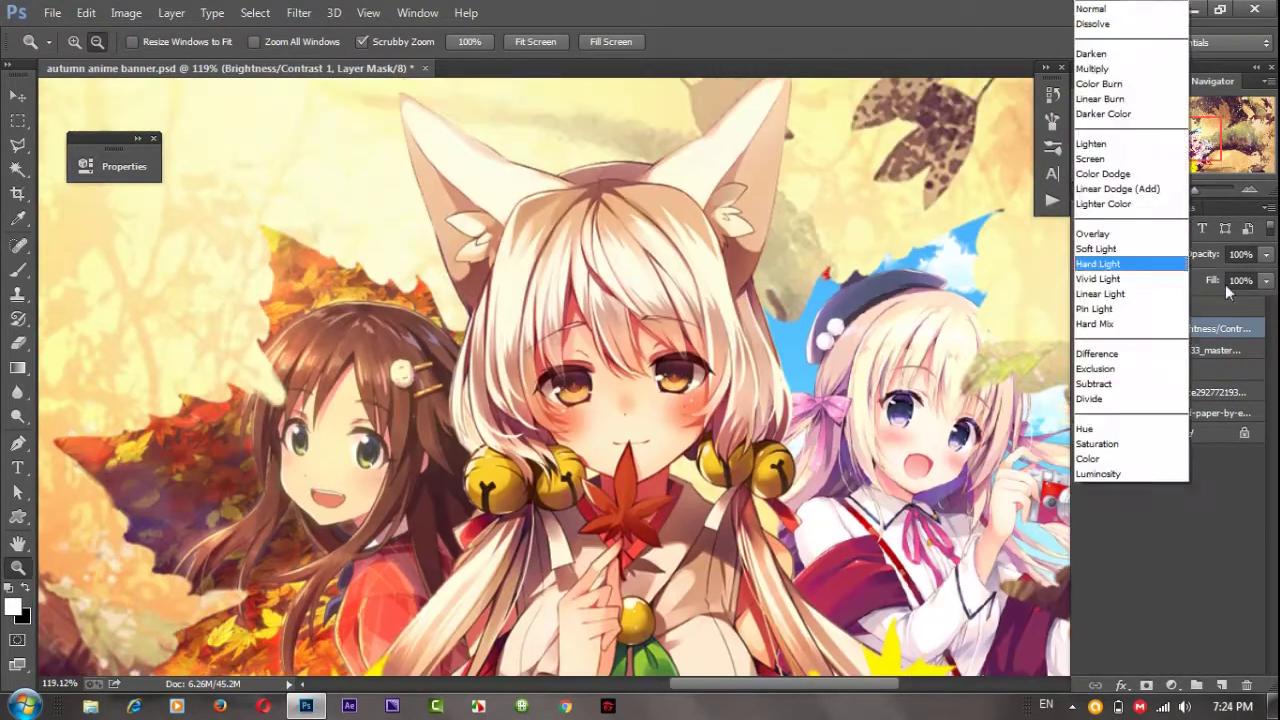
click(1171, 685)
click(1130, 371)
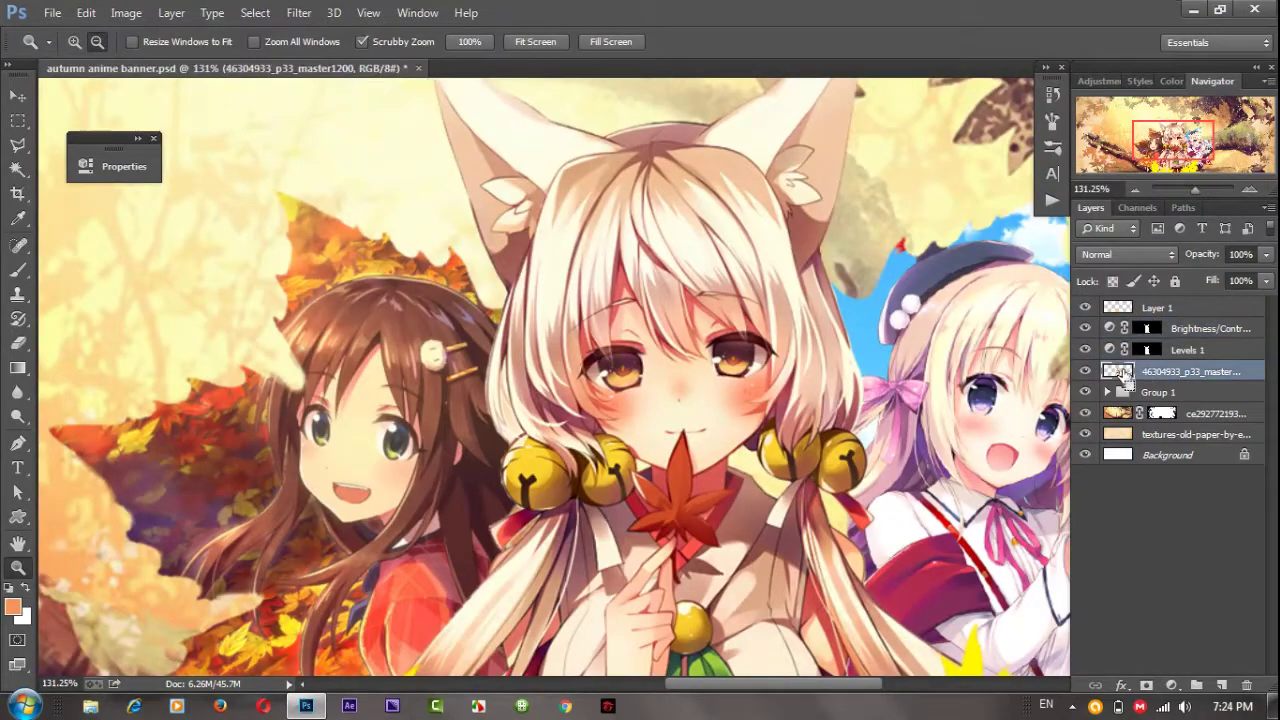
Duplicate the centre girl's layer as Color Dodge at 41% opacity
click(1171, 685)
key(Escape)
key(ctrl+j)
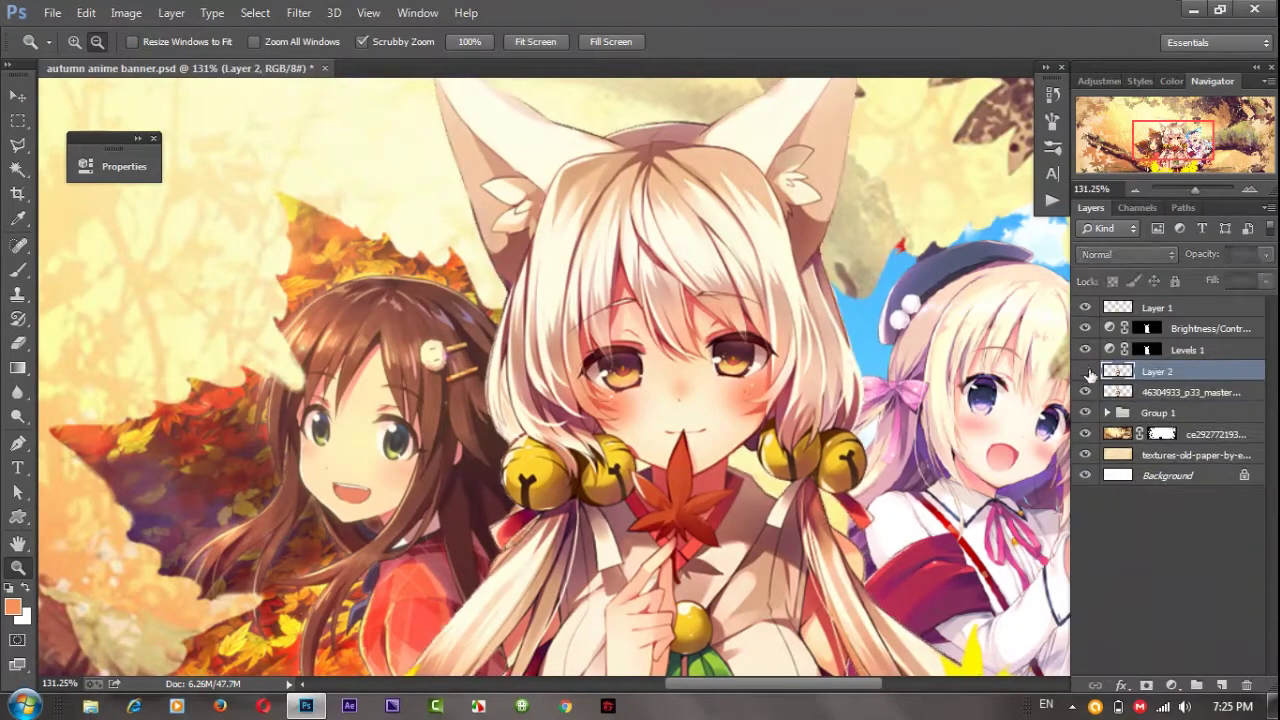
click(1127, 254)
click(1128, 180)
click(1127, 254)
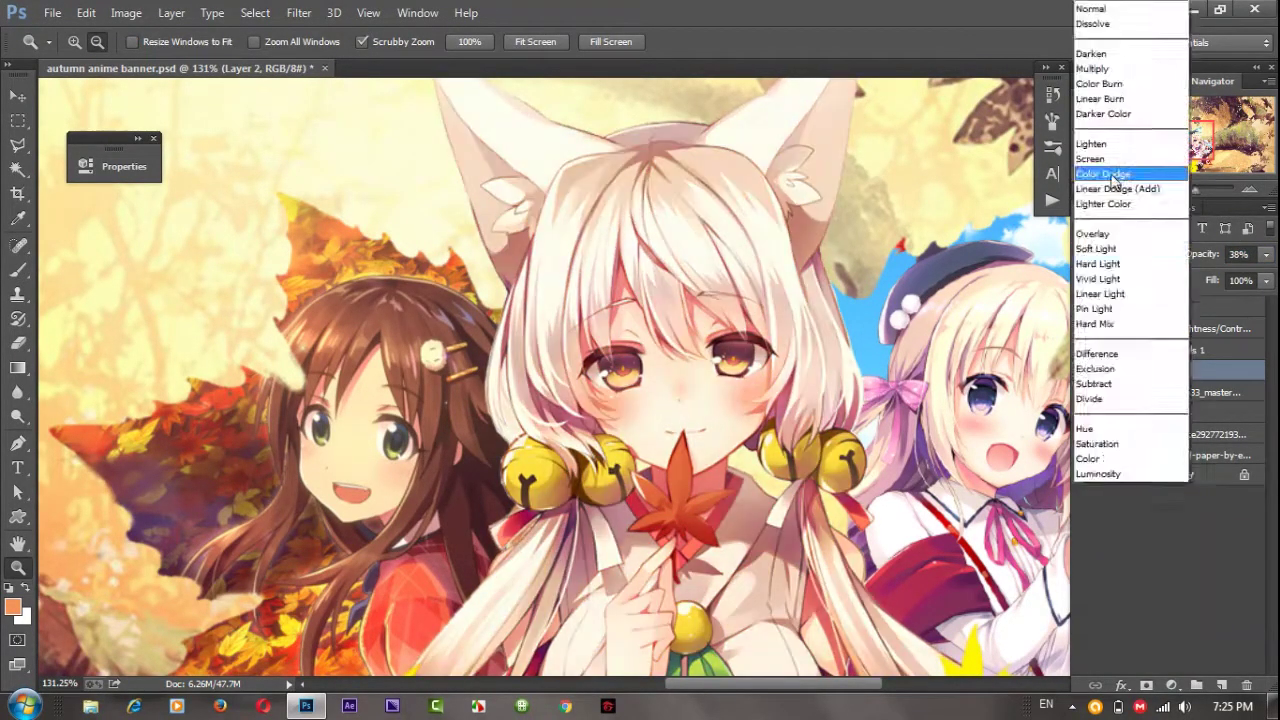
click(1060, 176)
drag(1222, 255, 1207, 255)
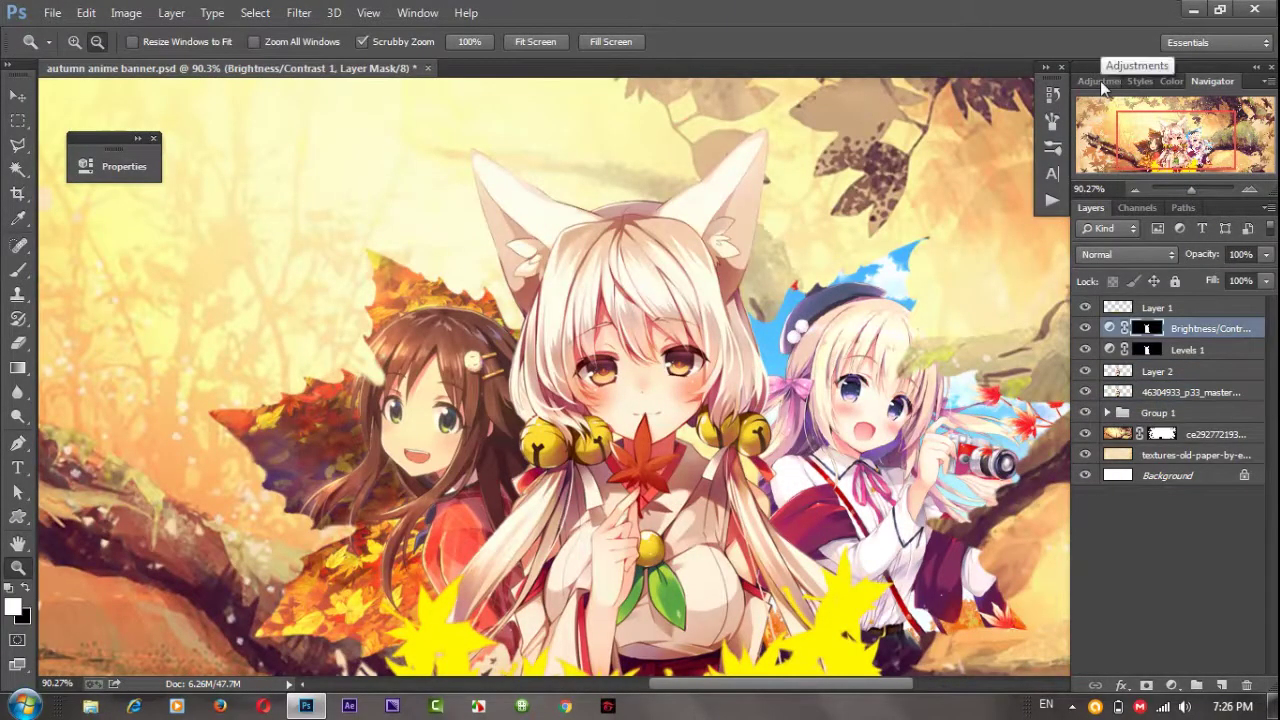
Add a Color Lookup adjustment layer and browse its film lookup presets
click(1099, 81)
click(1222, 145)
mouse_move(1210, 317)
mouse_down()
mouse_move(1210, 362)
mouse_move(1210, 317)
mouse_up()
click(183, 177)
click(124, 166)
click(213, 165)
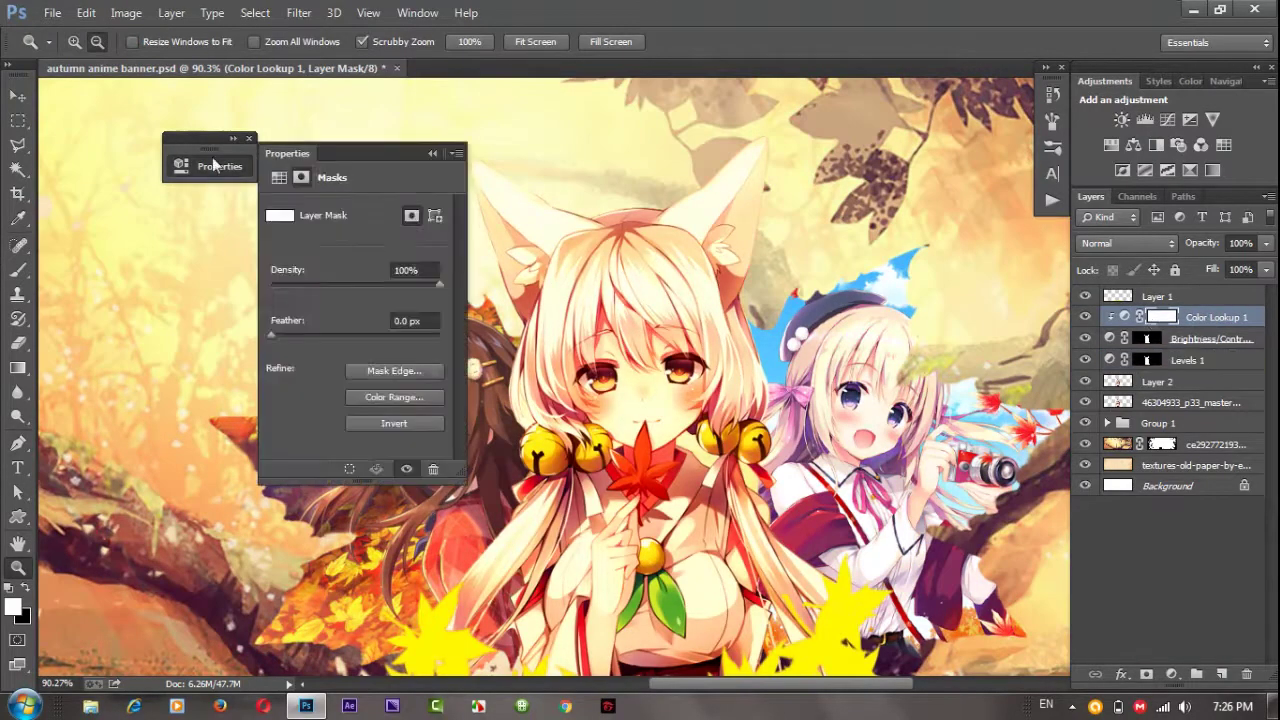
click(279, 177)
key(Down)
key(Down)
key(Down)
key(Down)
key(Down)
key(Down)
key(Down)
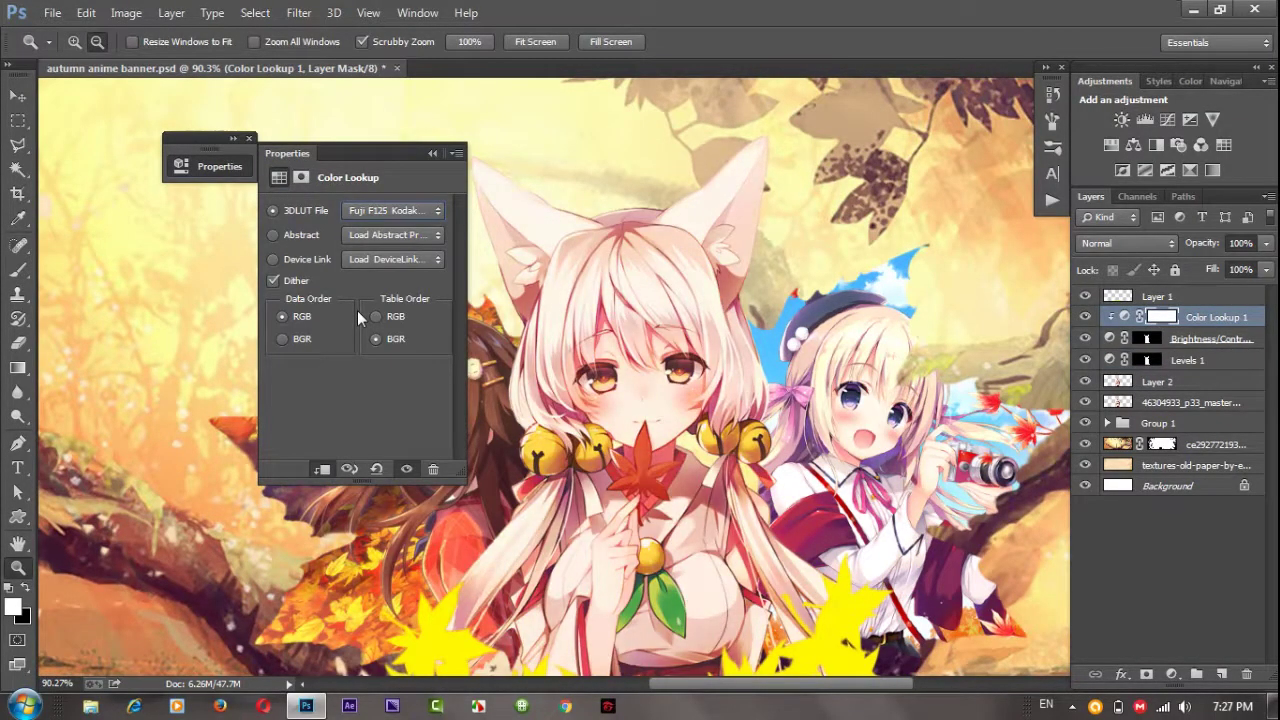
Set the Color Lookup to Kodak 5205 Fuji 3510 at 57% opacity
drag(357, 310, 250, 310)
drag(640, 380, 760, 380)
click(213, 165)
click(390, 210)
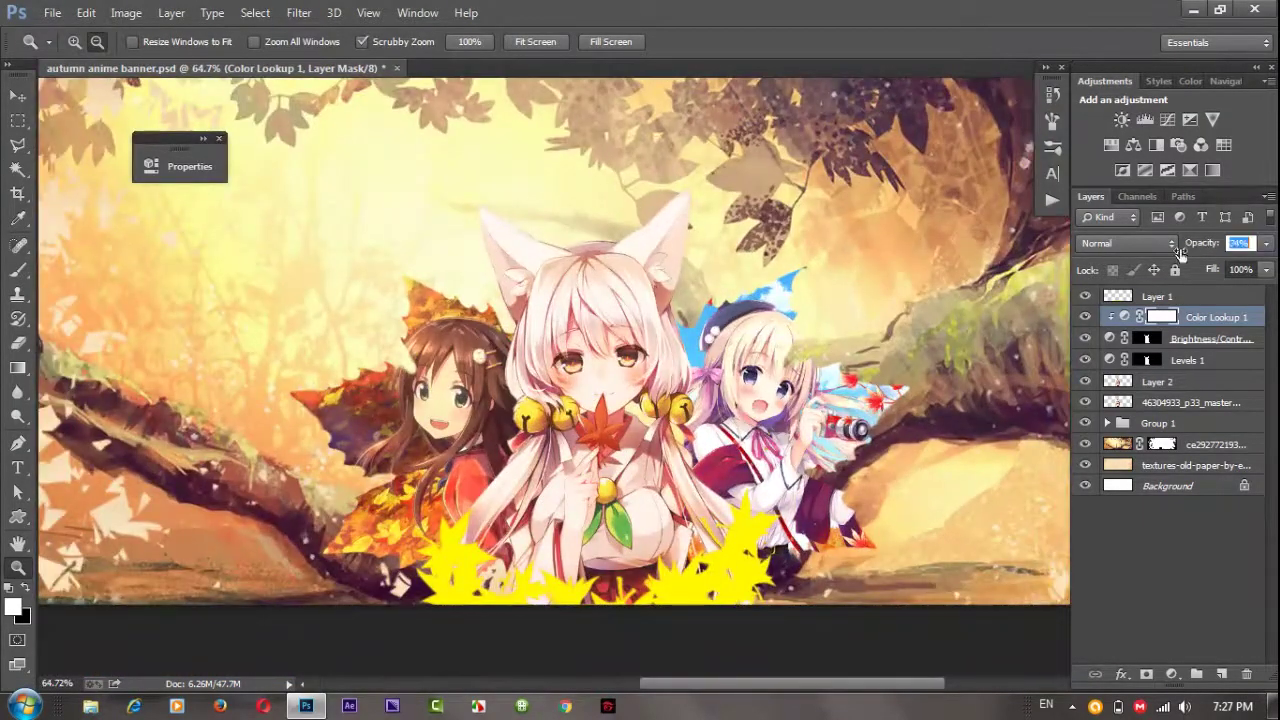
text(57)
drag(566, 331, 770, 405)
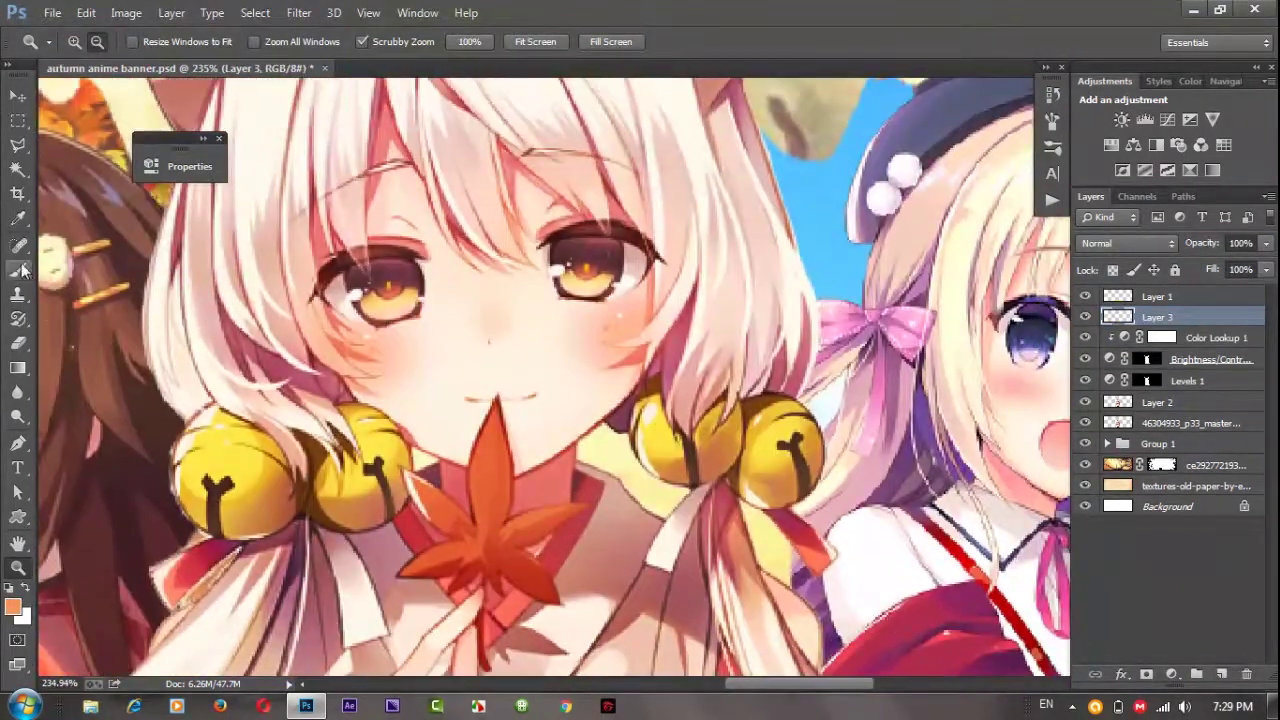
Paint over the girl's bells with the Brush tool and set that layer to Overlay
click(24, 270)
click(95, 42)
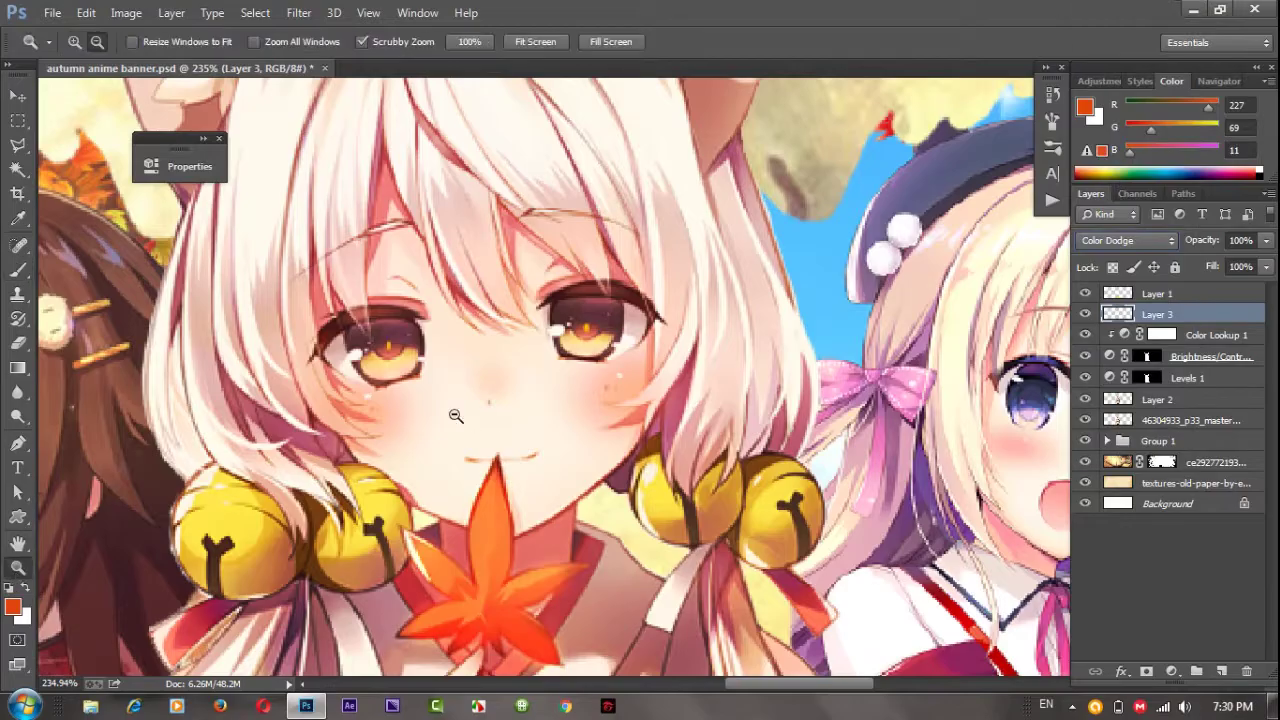
key(ctrl+0)
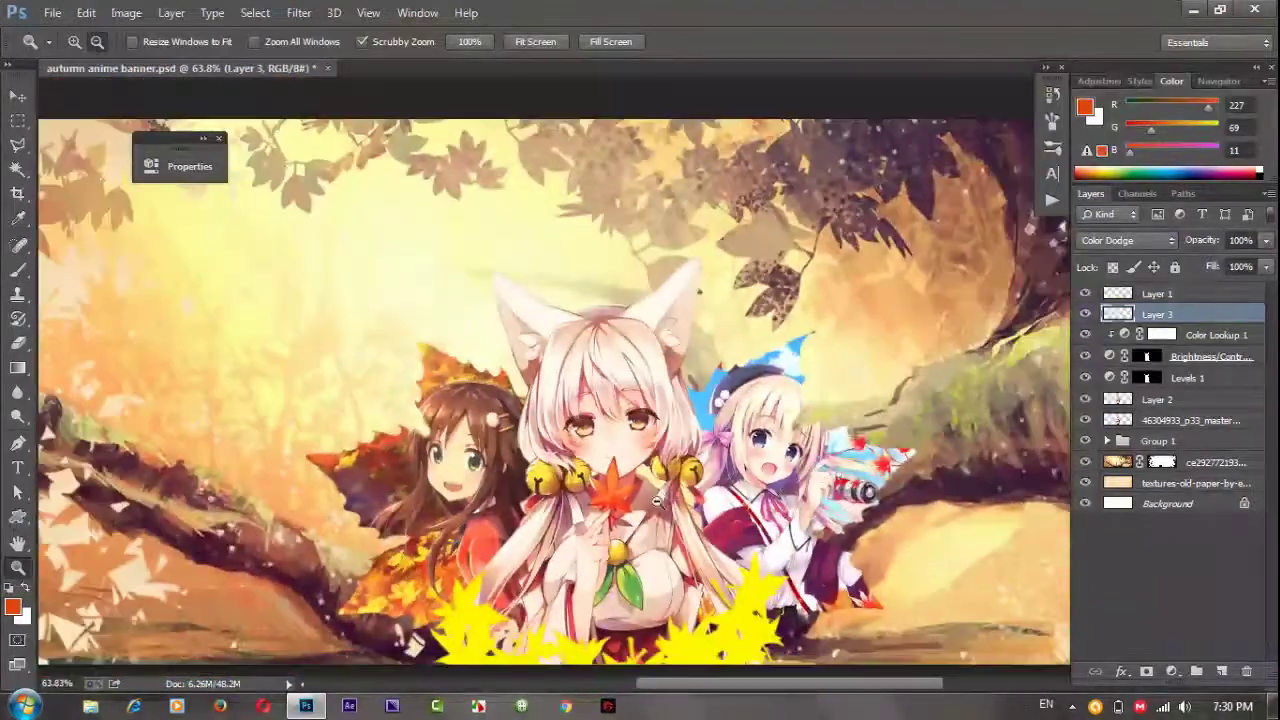
click(631, 499)
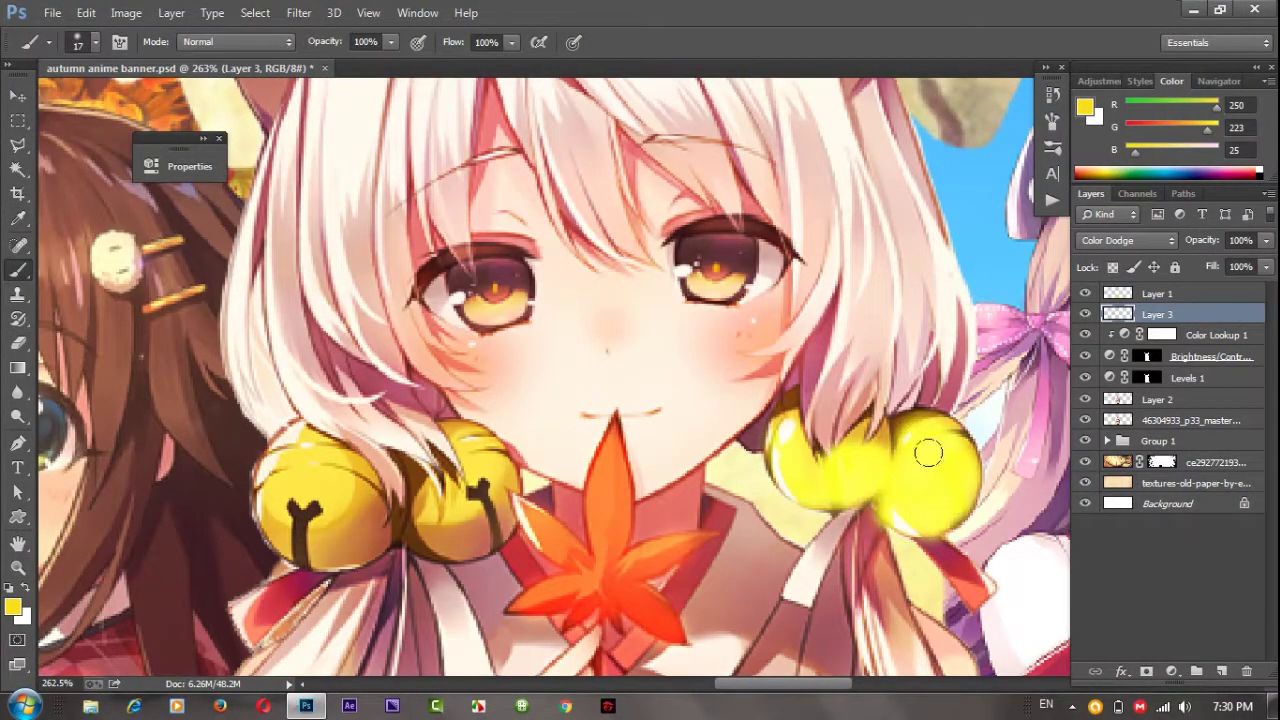
drag(940, 447, 935, 500)
scroll(310, 392, down, 3)
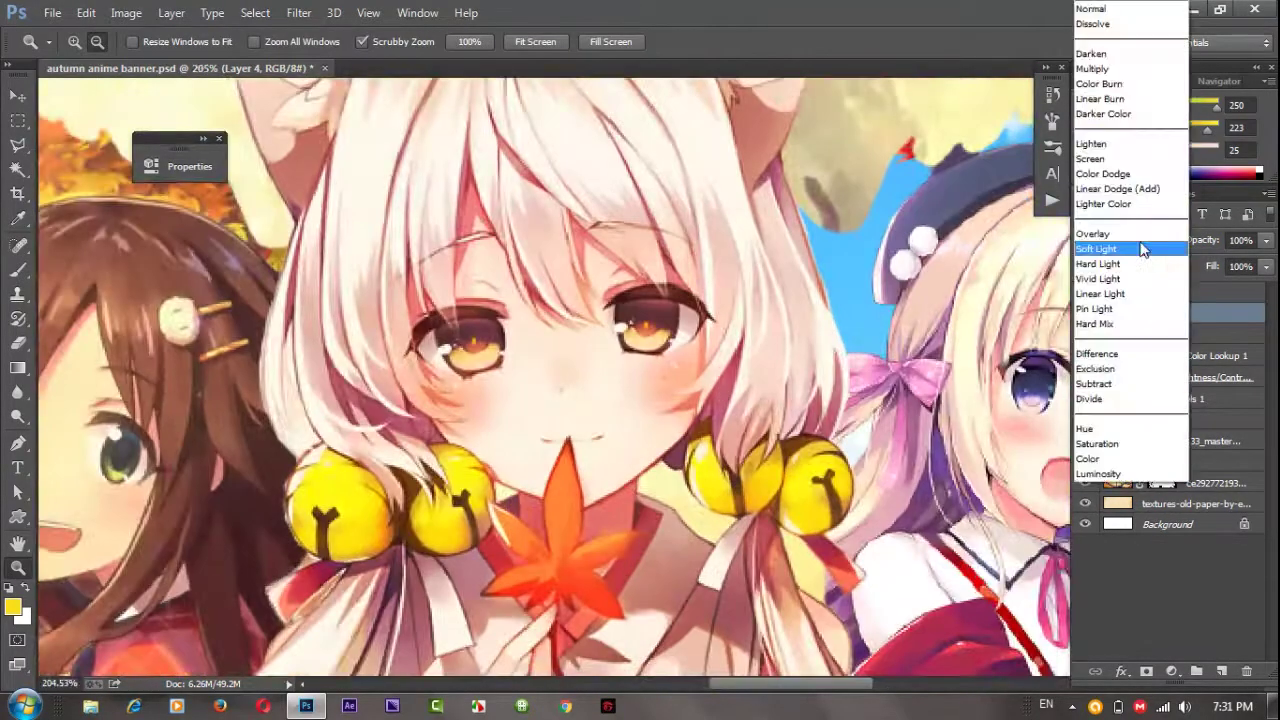
click(1140, 247)
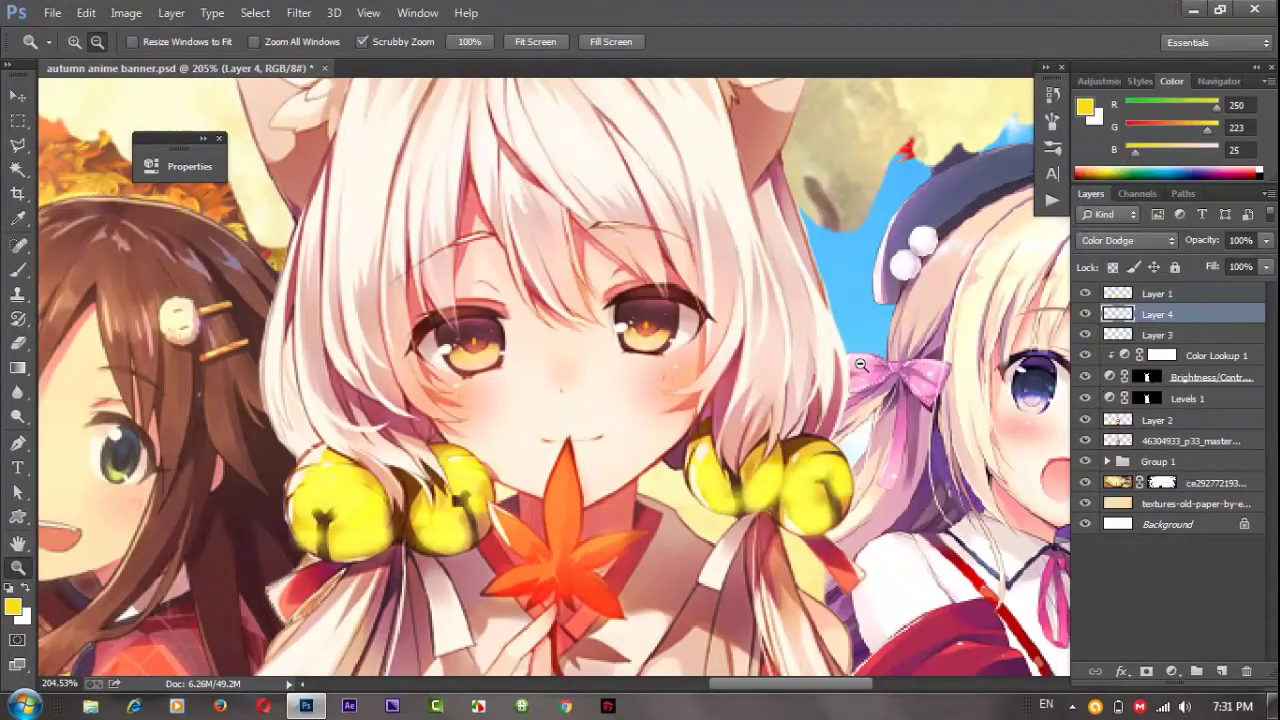
mouse_move(700, 400)
mouse_down()
mouse_move(606, 459)
mouse_move(1158, 365)
mouse_up()
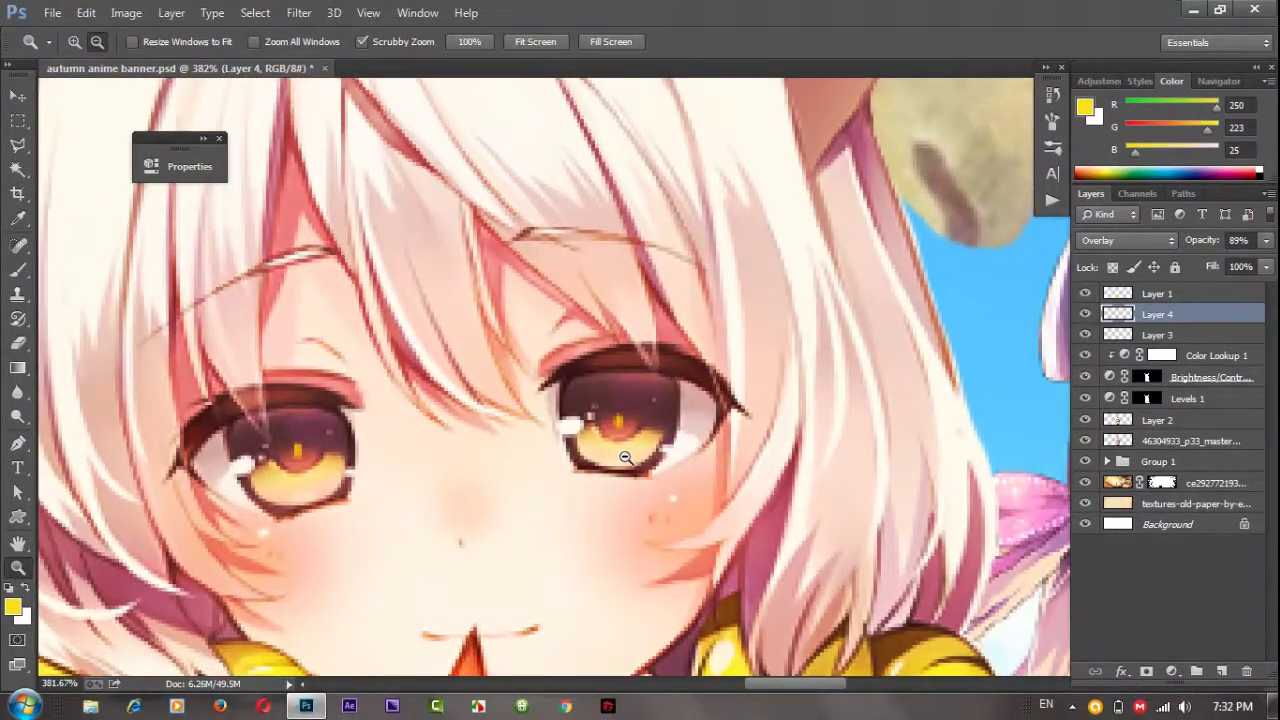
Add a new Overlay layer and sample a dark brown paint colour from the artwork
click(1222, 671)
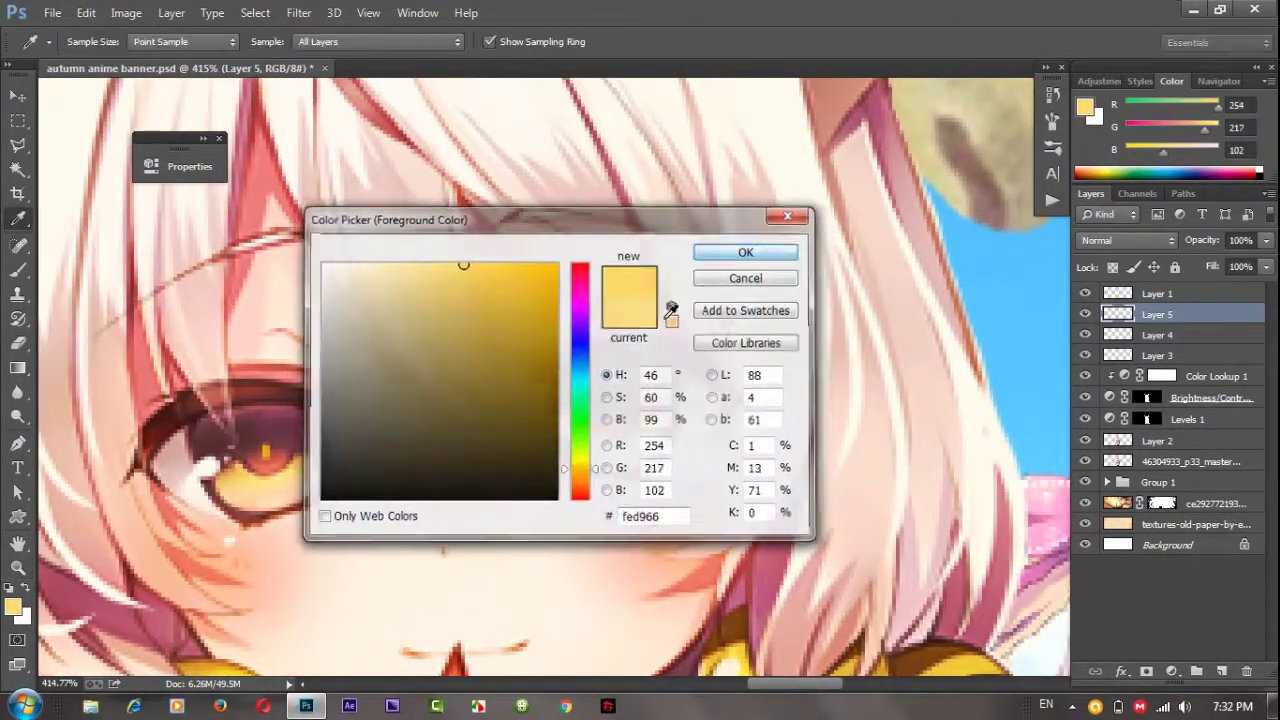
click(1127, 240)
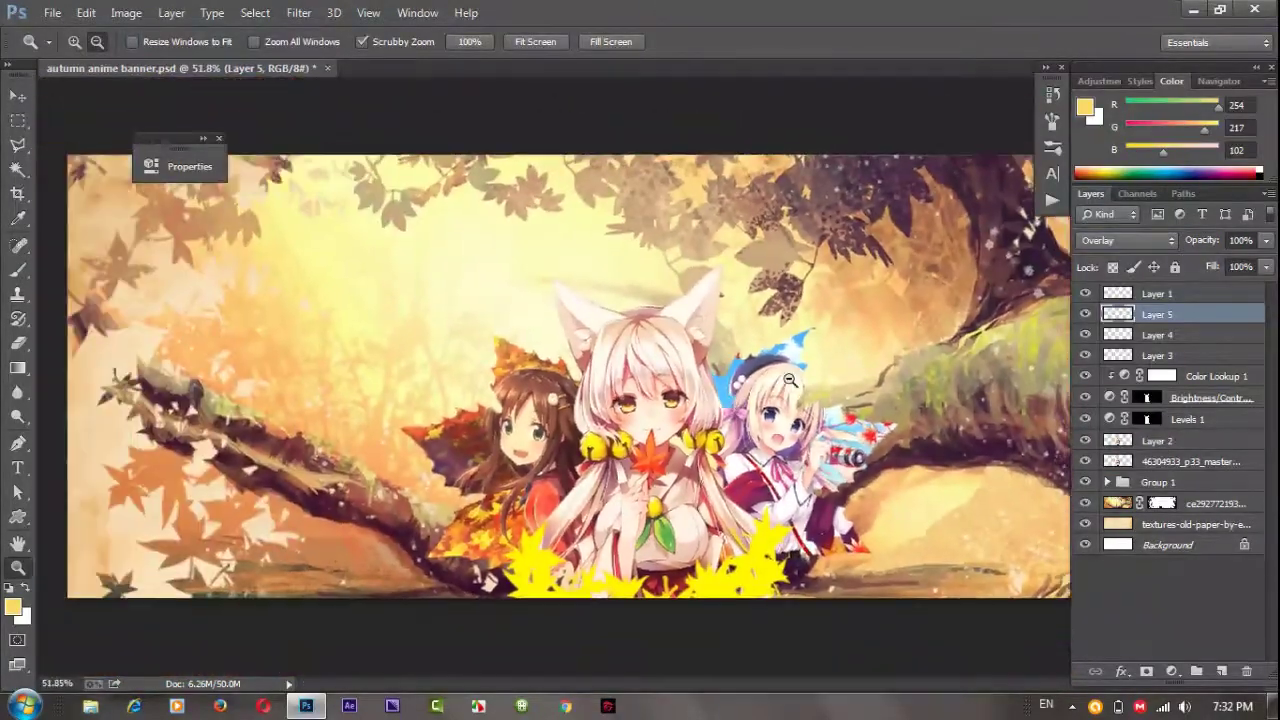
key(i)
click(652, 330)
click(688, 431)
key(b)
Zoom out to review the full banner with the new paint layers
key(z)
scroll(640, 400, down, 5)
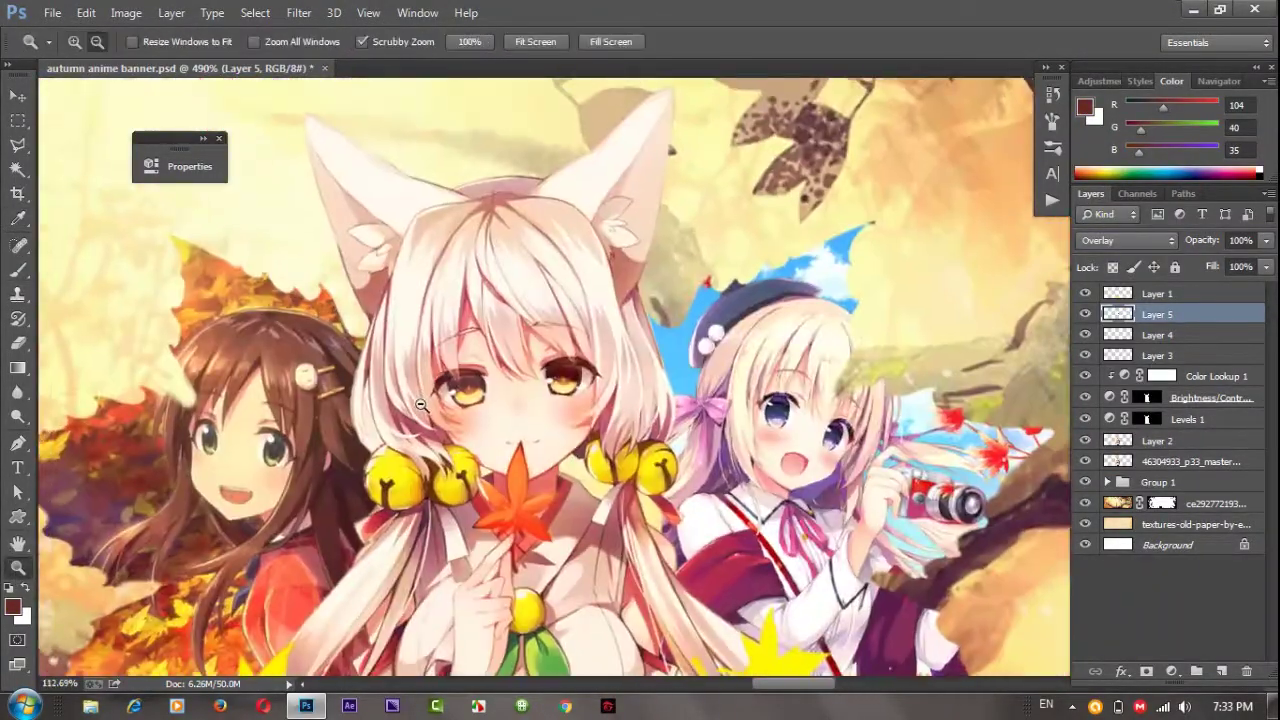
scroll(640, 400, up, 5)
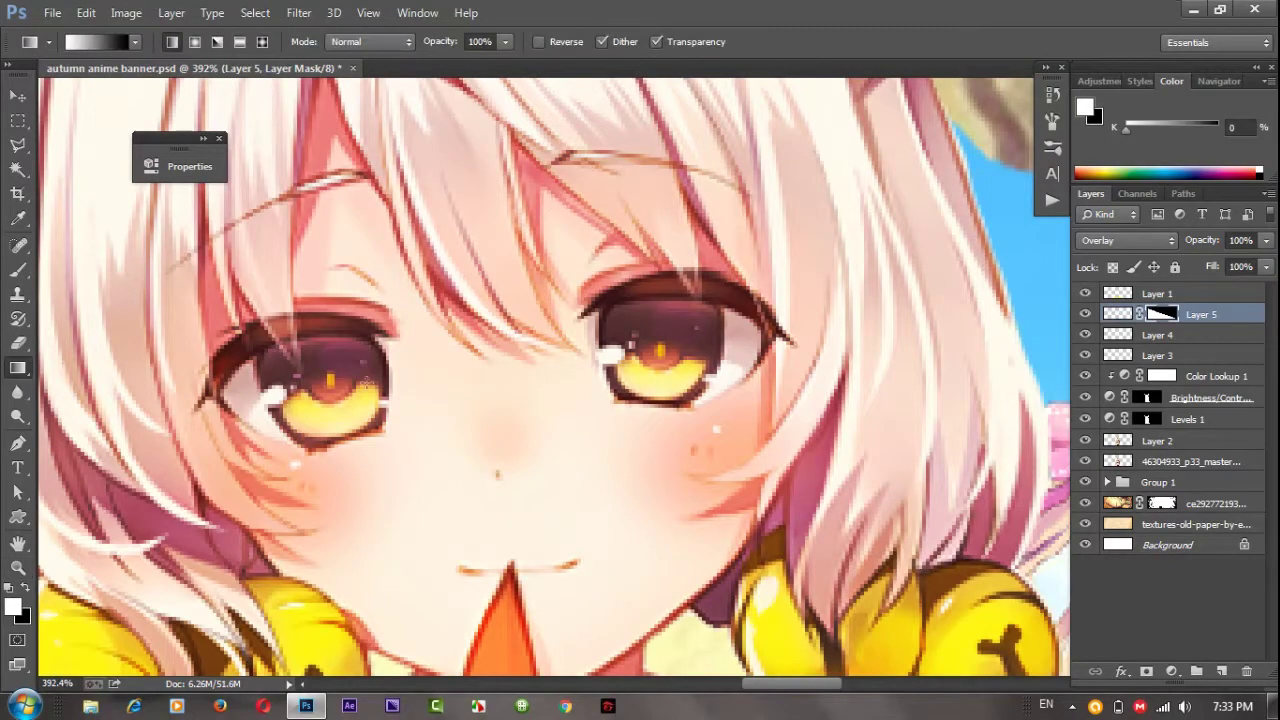
key(z)
key(ctrl+0)
key(ctrl+1)
key(ctrl+0)
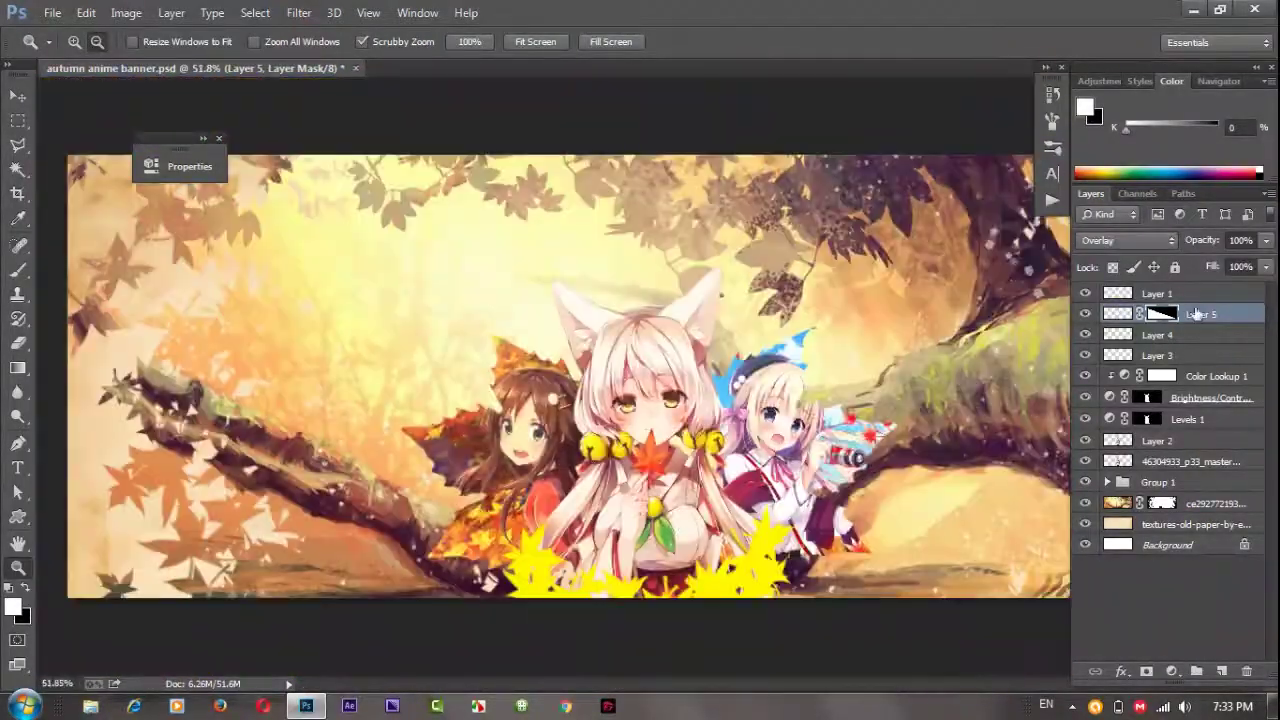
click(1099, 80)
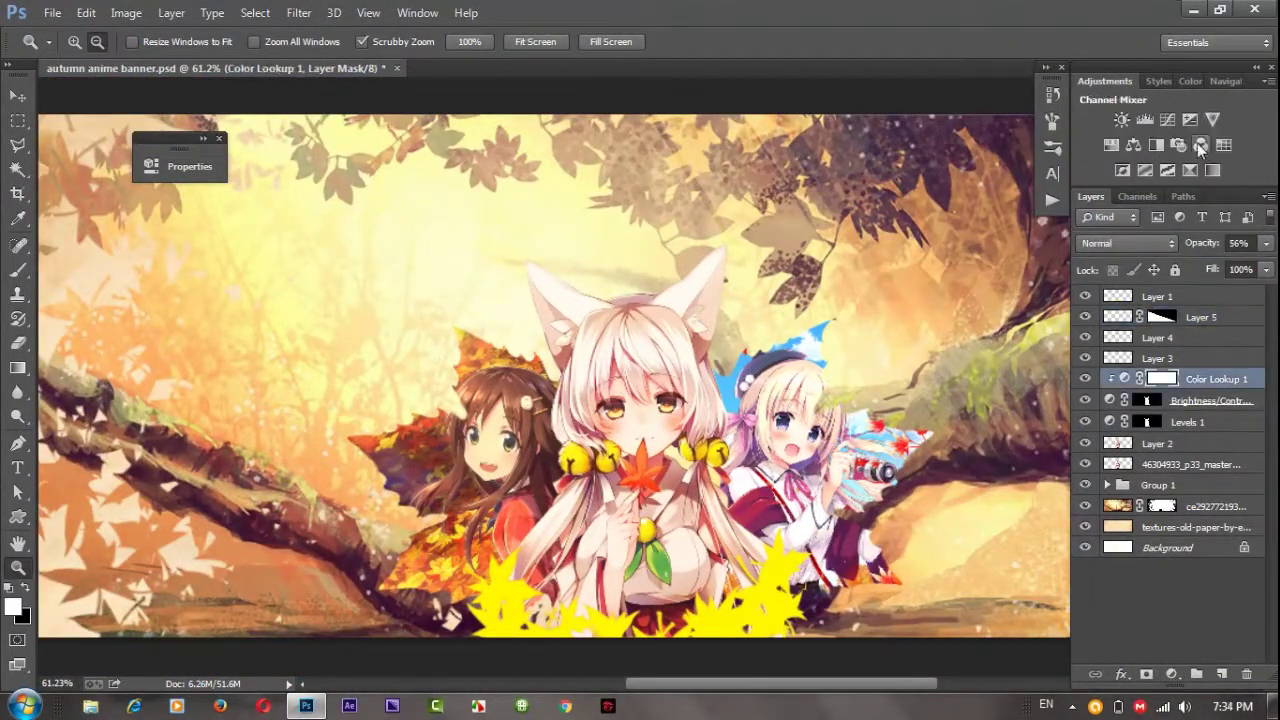
Add a Photo Filter adjustment clipped to Layer 2
click(1200, 146)
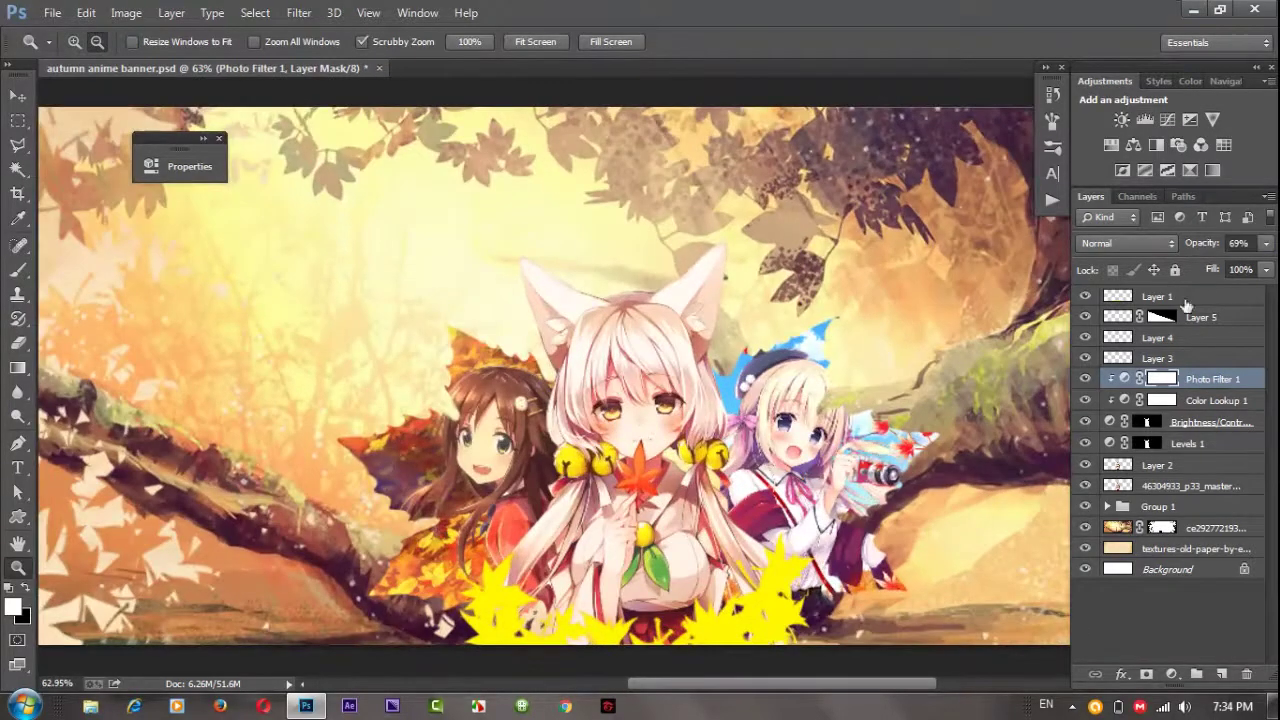
alt+click(1181, 455)
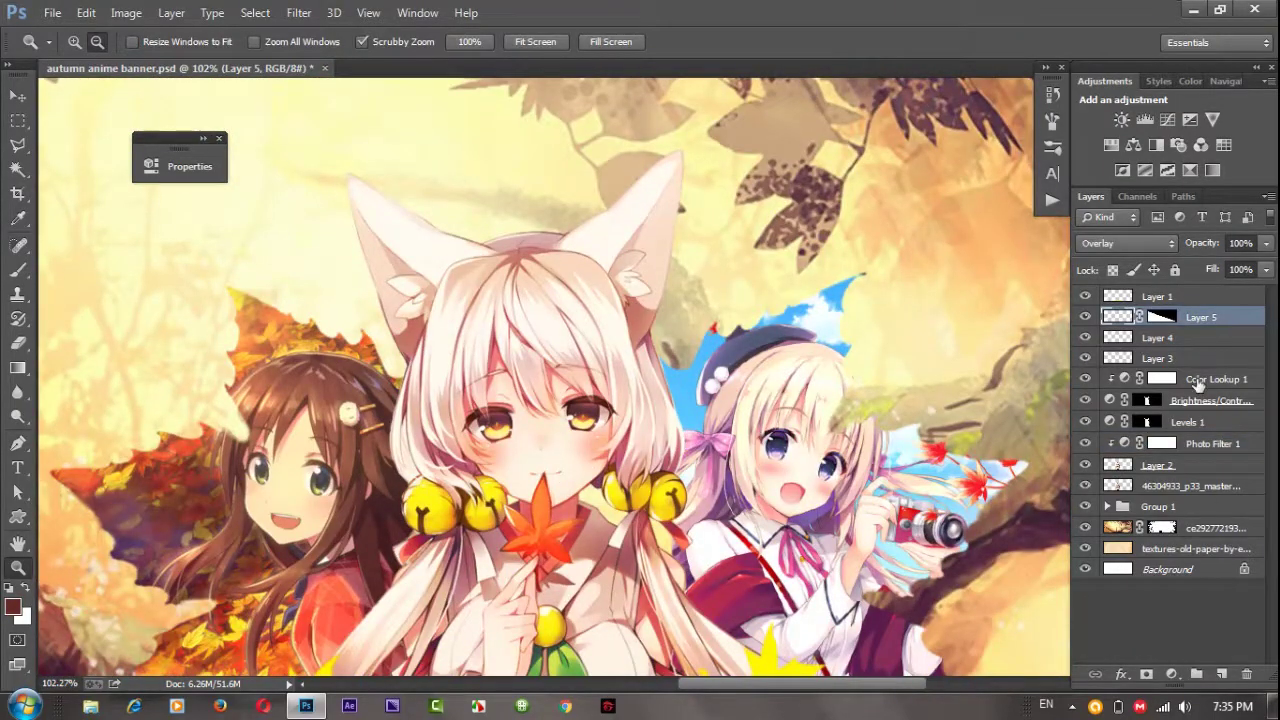
click(1197, 385)
Add a clipped Brightness/Contrast layer with brightness -15 and contrast 3
click(1172, 673)
click(1120, 326)
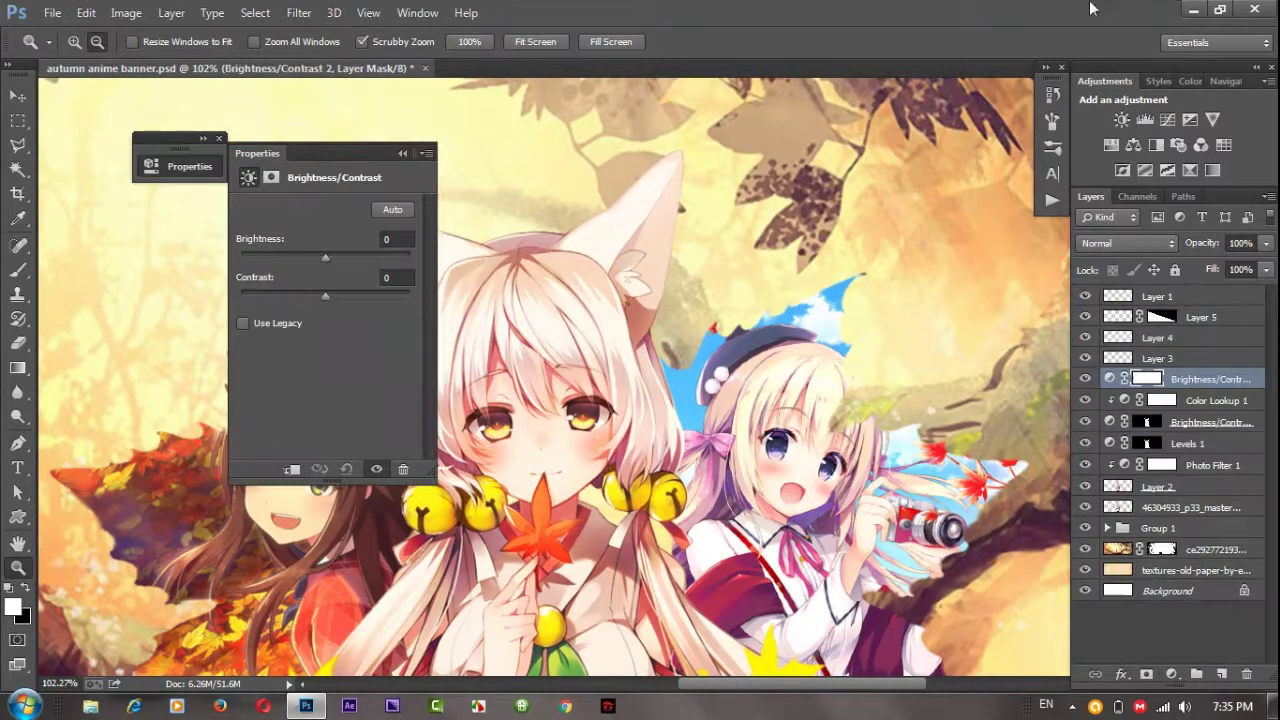
drag(325, 258, 329, 294)
alt+click(1089, 380)
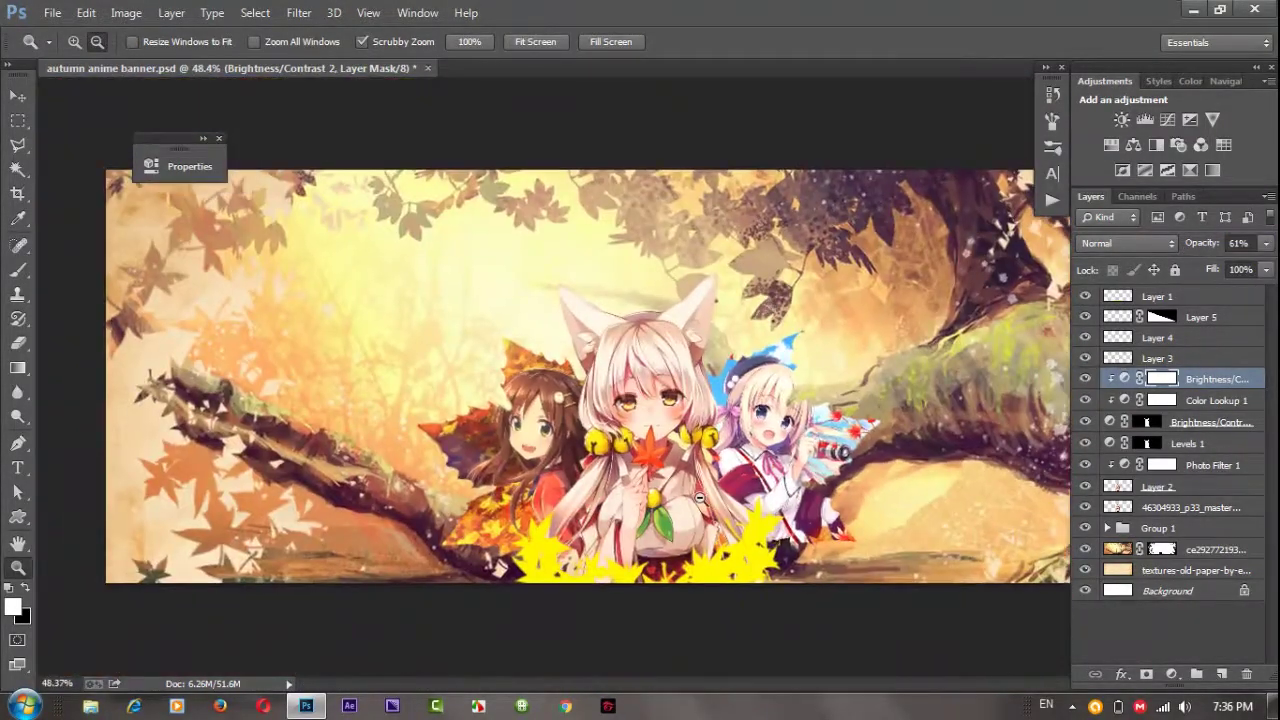
Lower the brush opacity to about 67% for painting the right-hand girl
drag(830, 400, 890, 456)
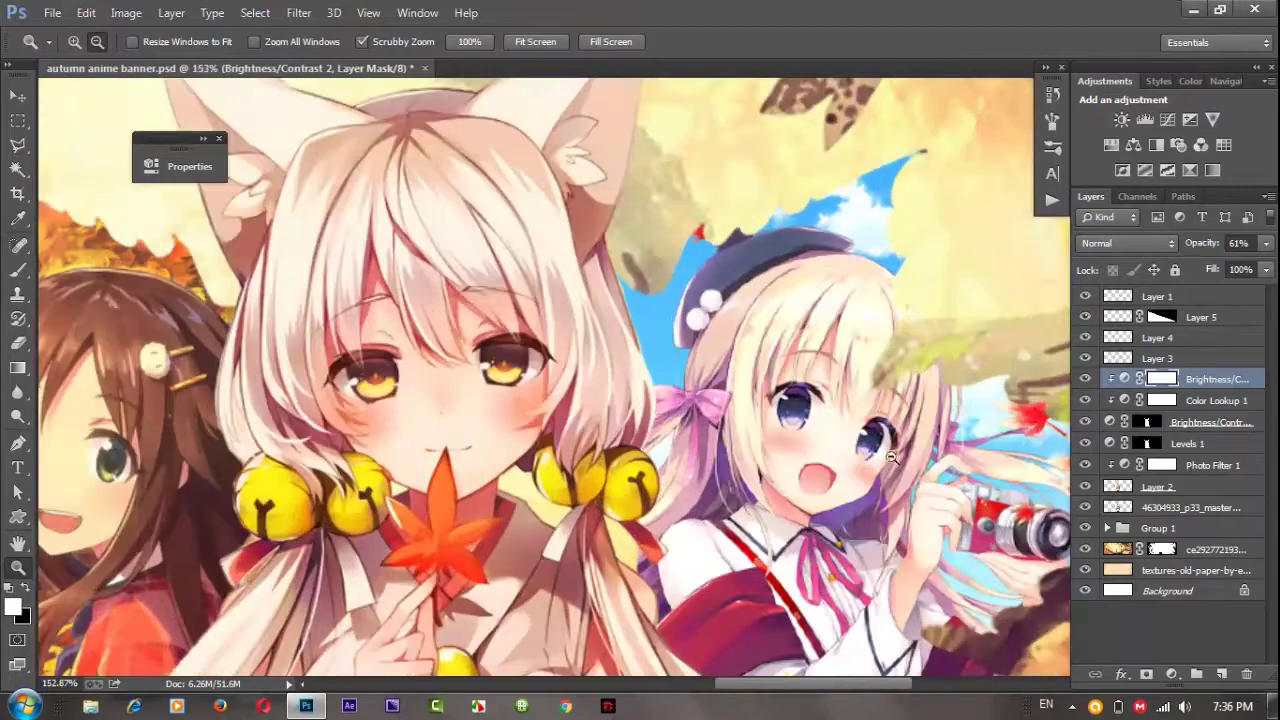
click(95, 42)
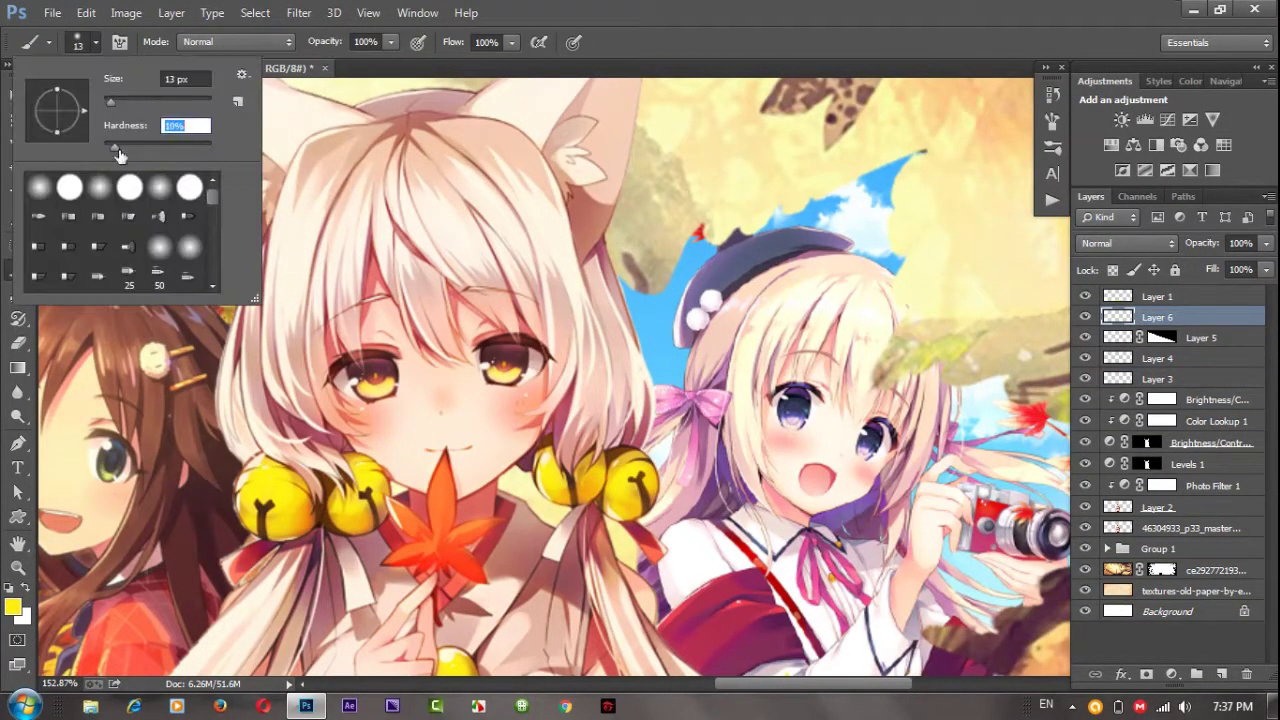
drag(325, 42, 309, 48)
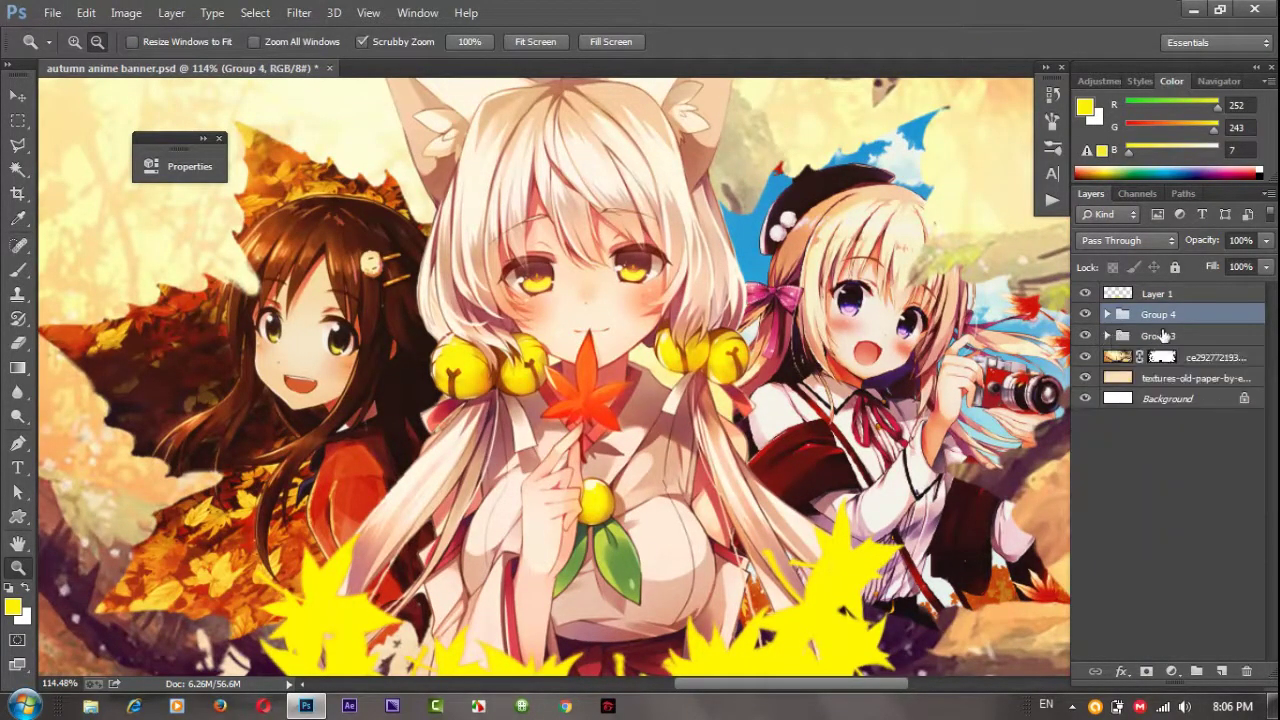
Add Drop Shadow and Inner Glow effects to Group 3, then zoom out to the whole banner
double_click(1150, 335)
click(806, 440)
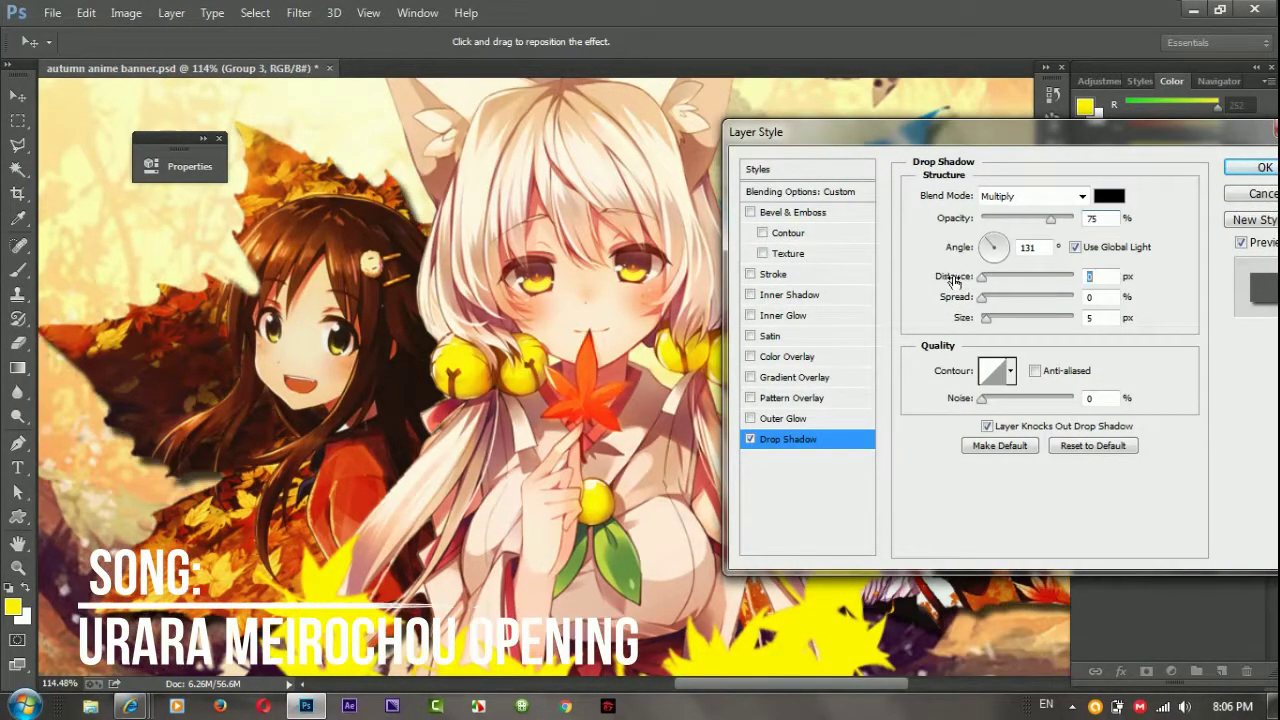
click(750, 315)
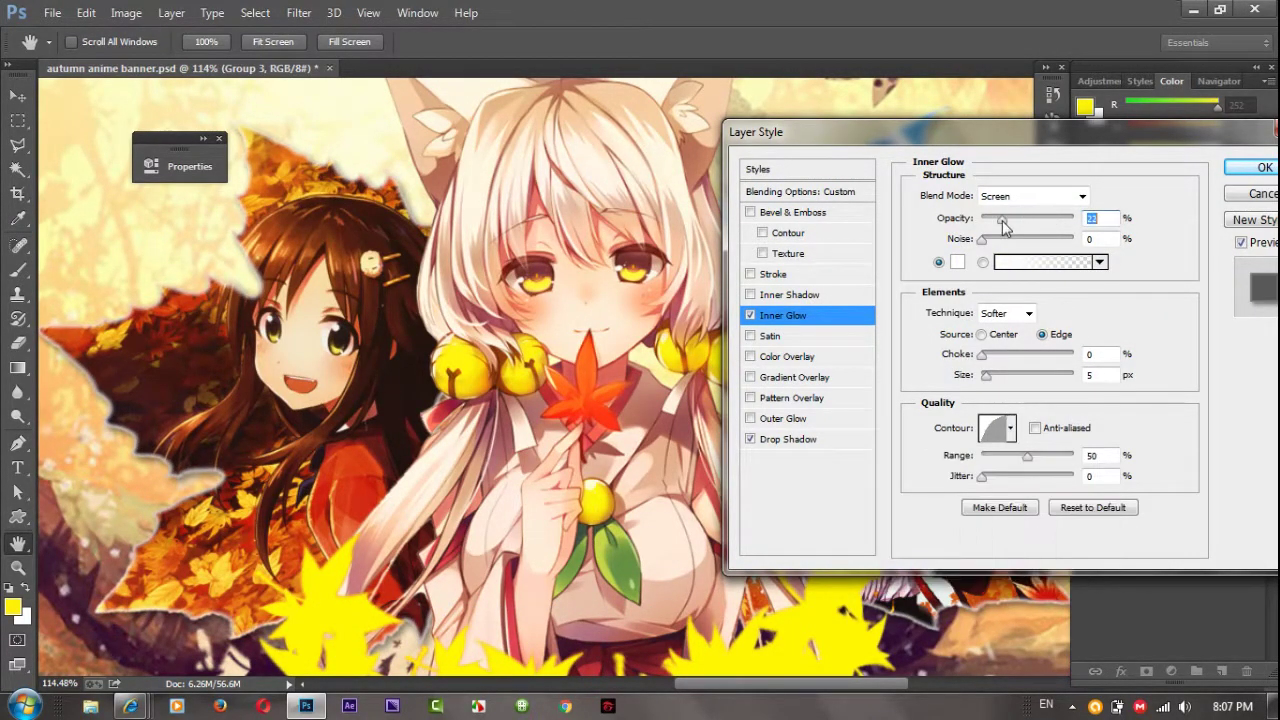
key(Return)
key(z)
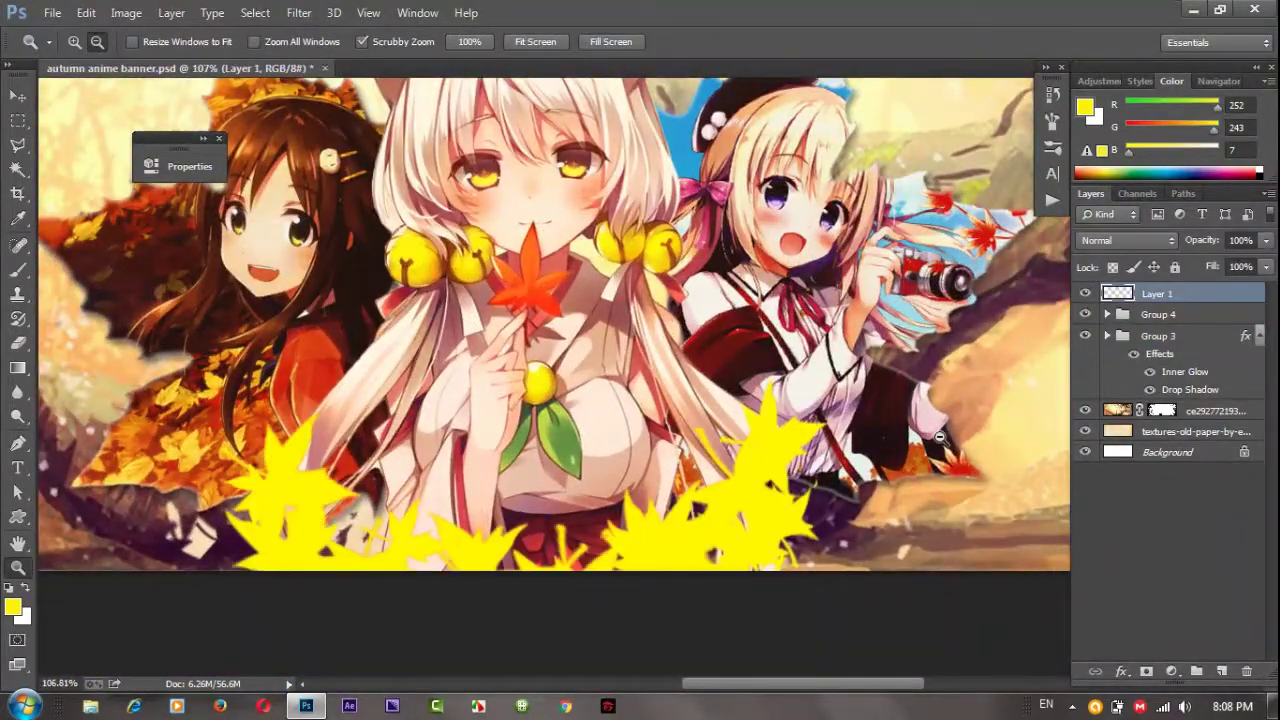
drag(907, 422, 860, 422)
Place the bokeh image from the Pts stock folder and shrink it over the lower banner
click(52, 12)
click(80, 373)
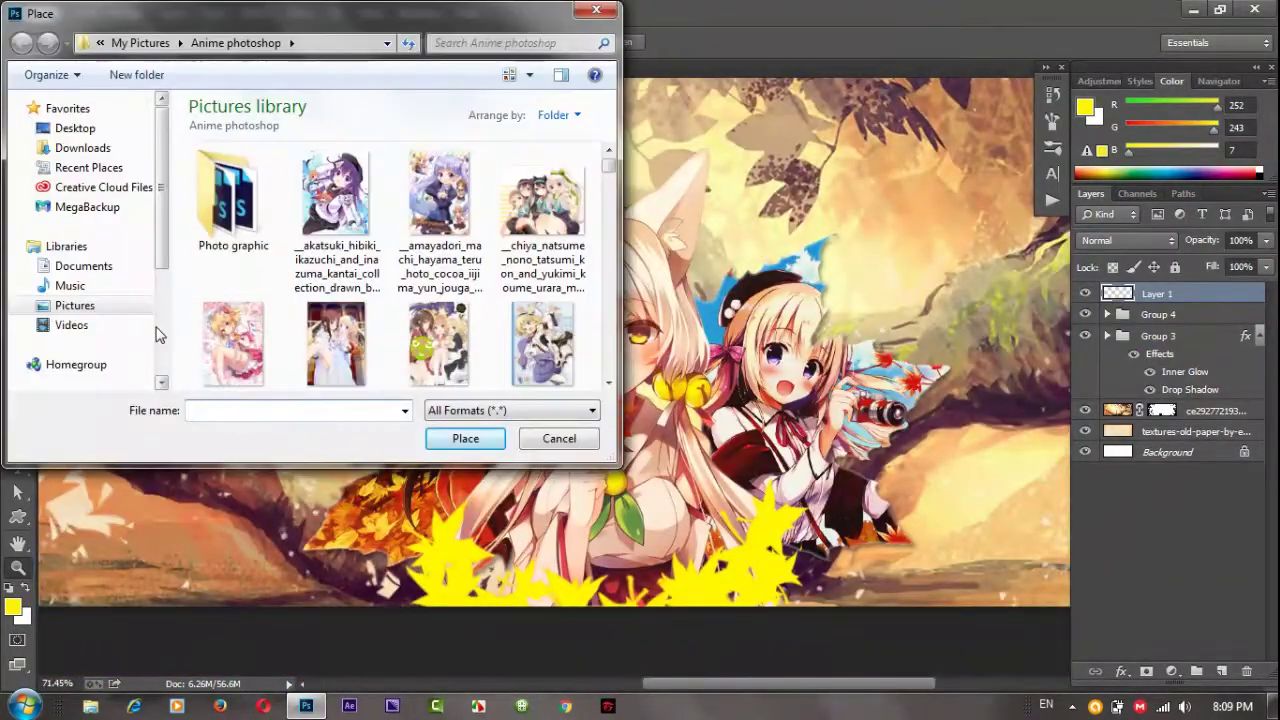
scroll(452, 362, down, 3)
double_click(452, 330)
scroll(430, 340, down, 5)
scroll(430, 340, down, 5)
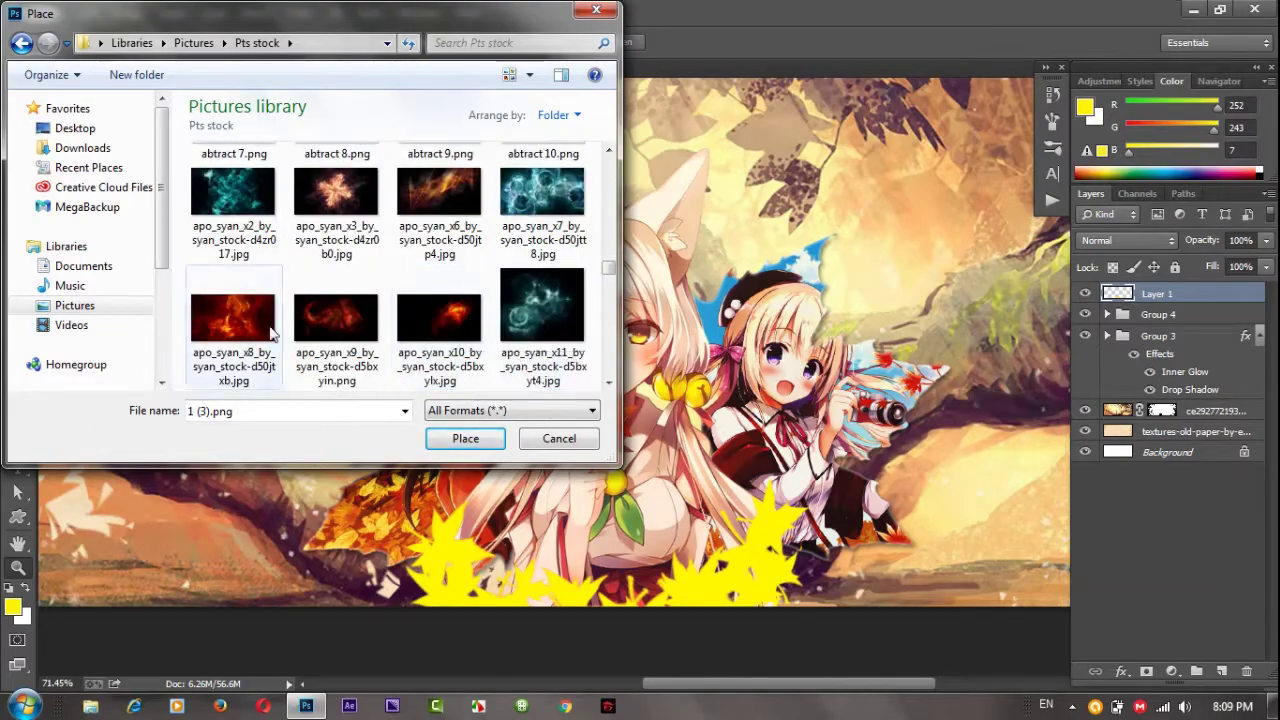
click(450, 300)
scroll(470, 305, down, 3)
double_click(470, 305)
drag(834, 375, 767, 506)
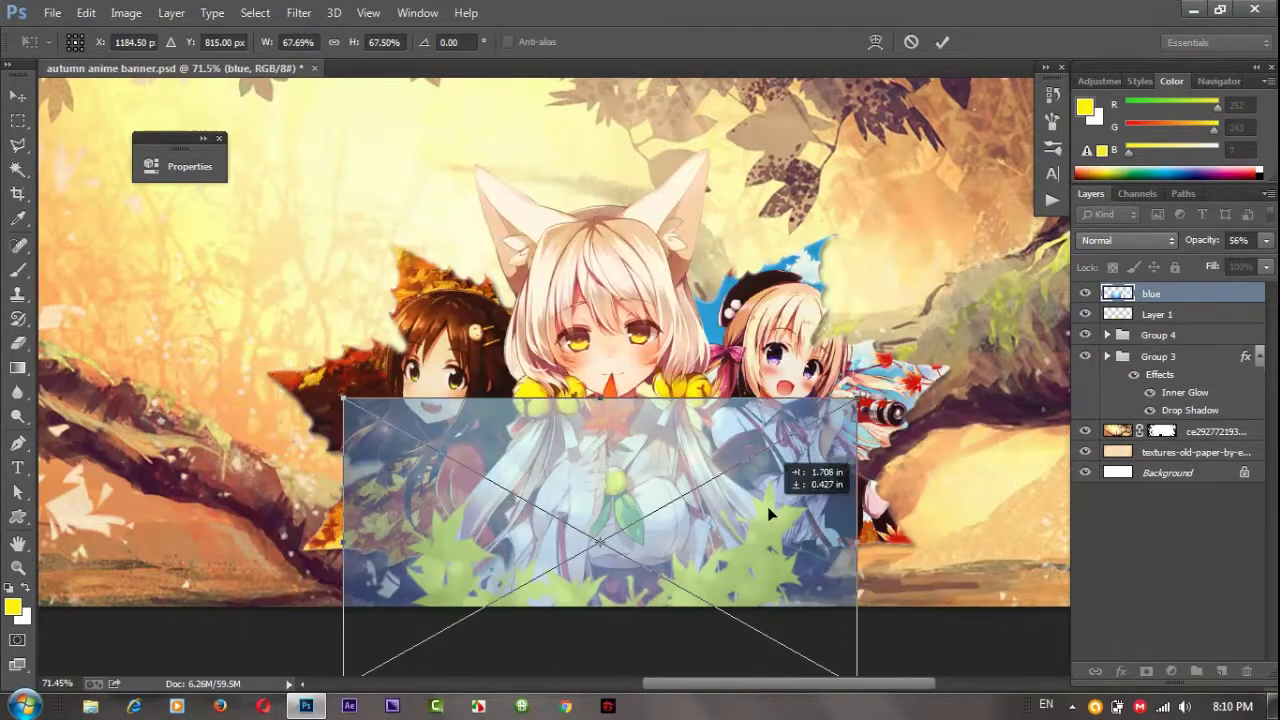
key(Return)
key(0)
Tint the bokeh peach-orange with Hue/Saturation (Hue -180, Saturation +26) and merge it in
click(1171, 671)
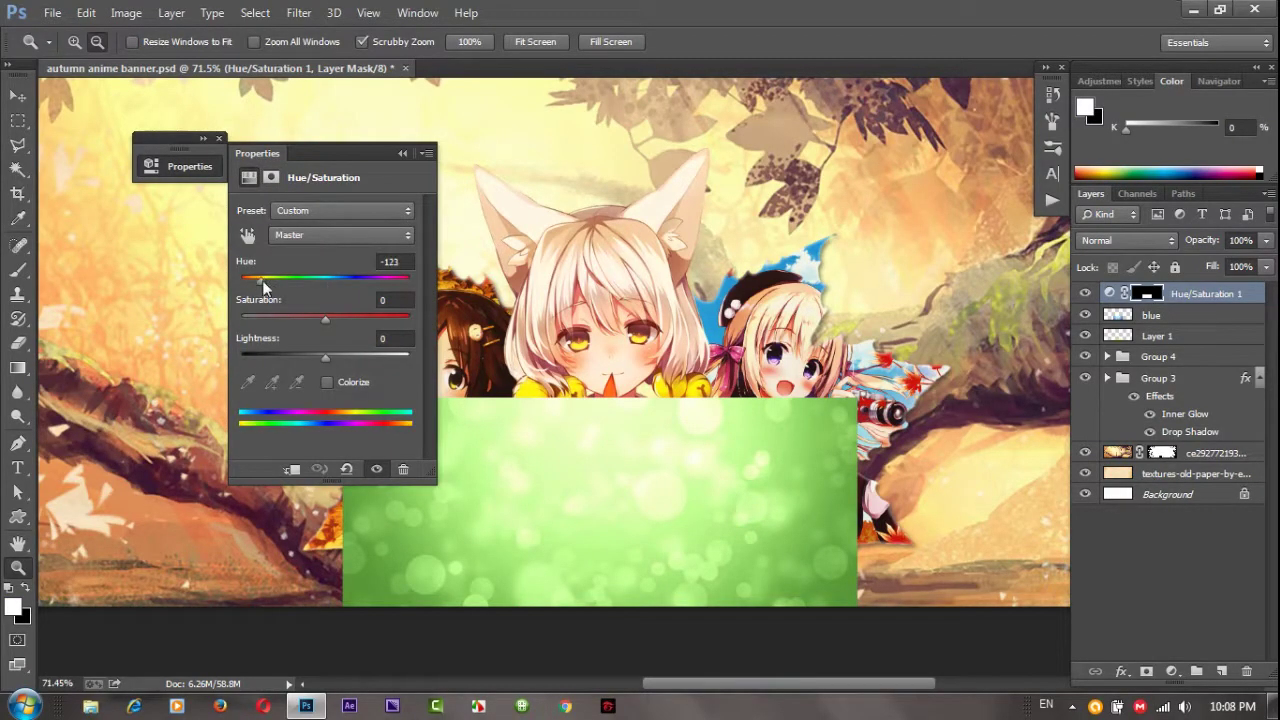
drag(366, 291, 241, 287)
mouse_move(326, 320)
mouse_down()
mouse_move(347, 318)
mouse_move(321, 357)
mouse_up()
click(1175, 314)
drag(865, 552, 862, 550)
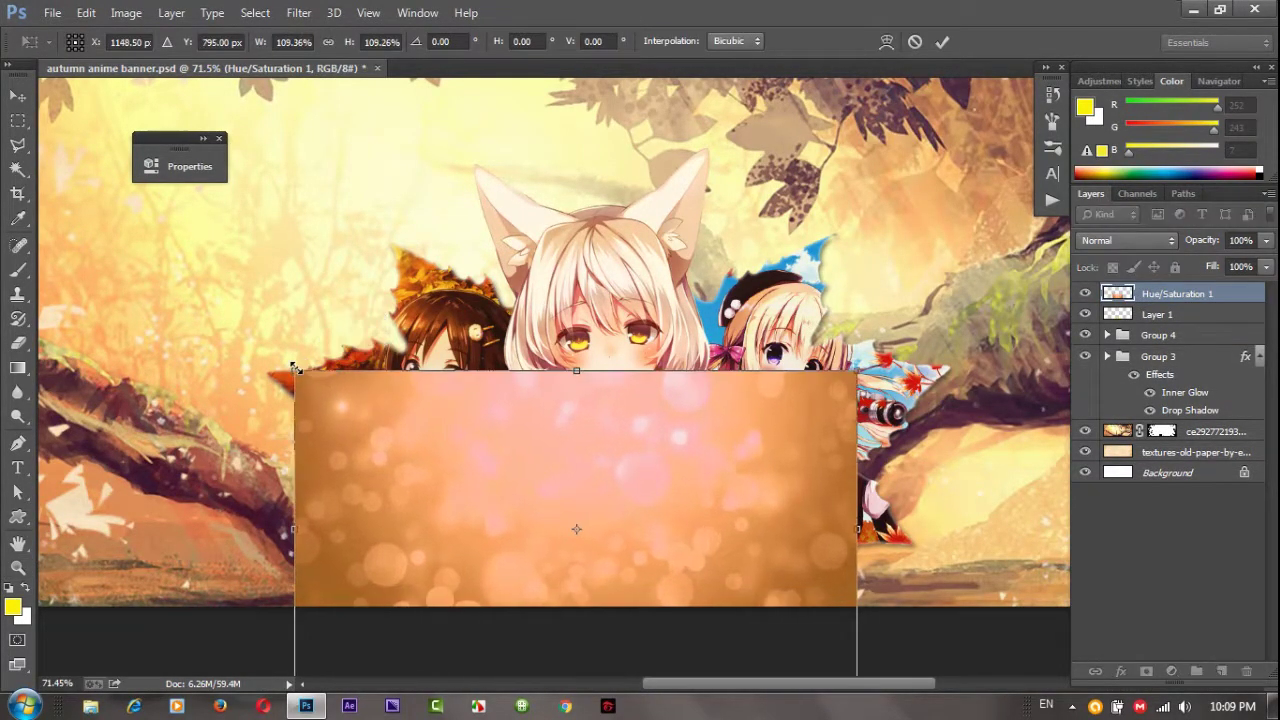
key(Return)
key(z)
key(ctrl+alt+g)
drag(698, 404, 780, 404)
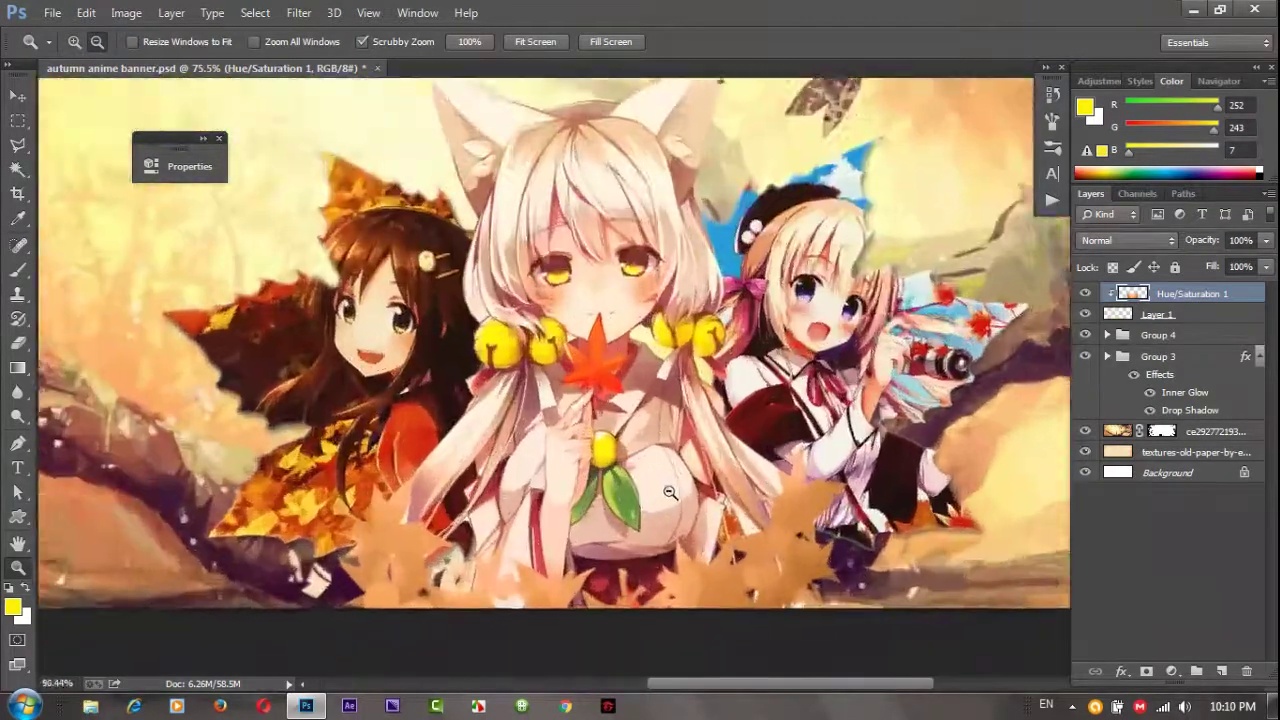
Warm the bokeh with a Curves adjustment, pulling the top of the Blue curve down
key(ctrl+m)
drag(1040, 350, 1068, 375)
click(1005, 202)
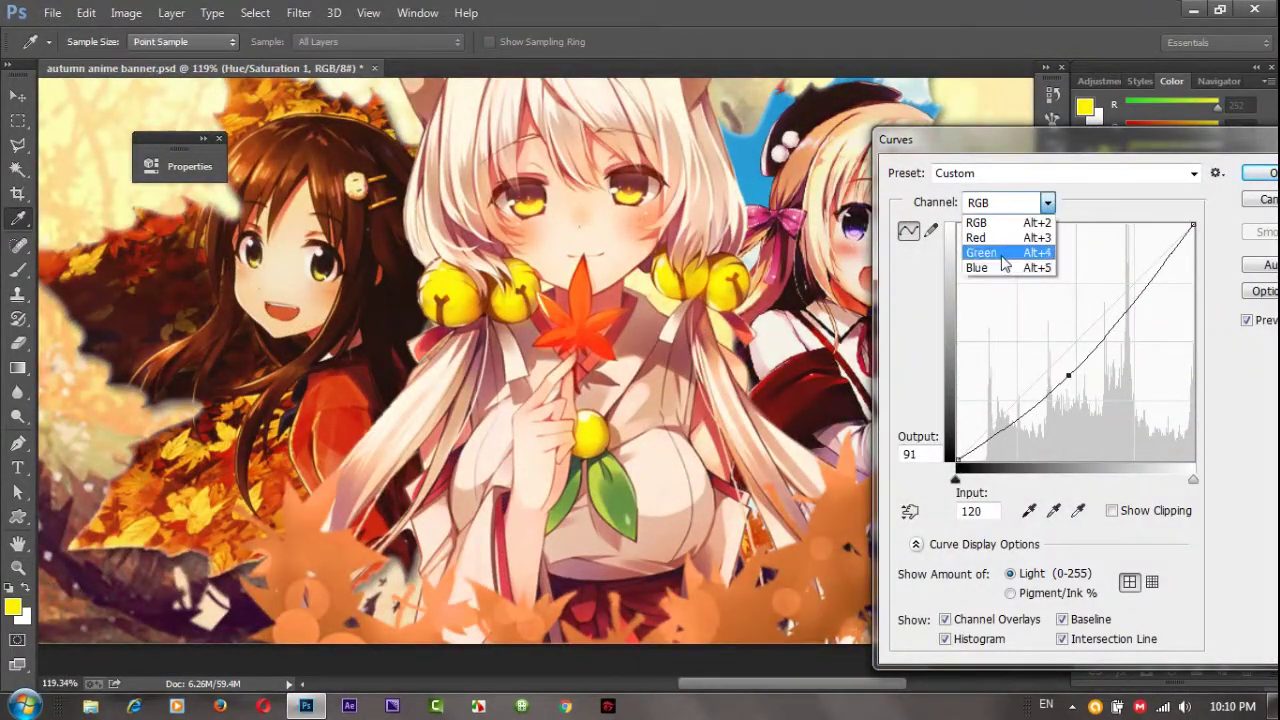
click(990, 267)
drag(1181, 236, 1181, 248)
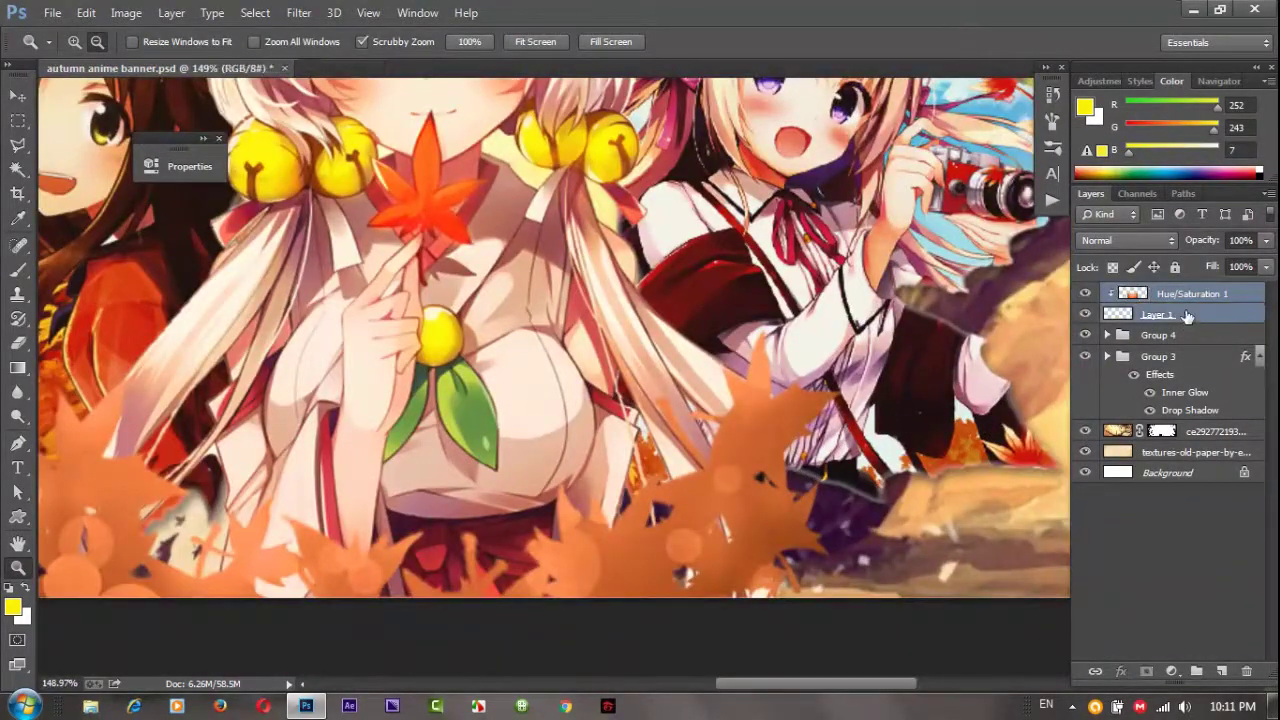
Group the bokeh layers into Group 5 and give it a Drop Shadow
key(ctrl+g)
right_click(1187, 316)
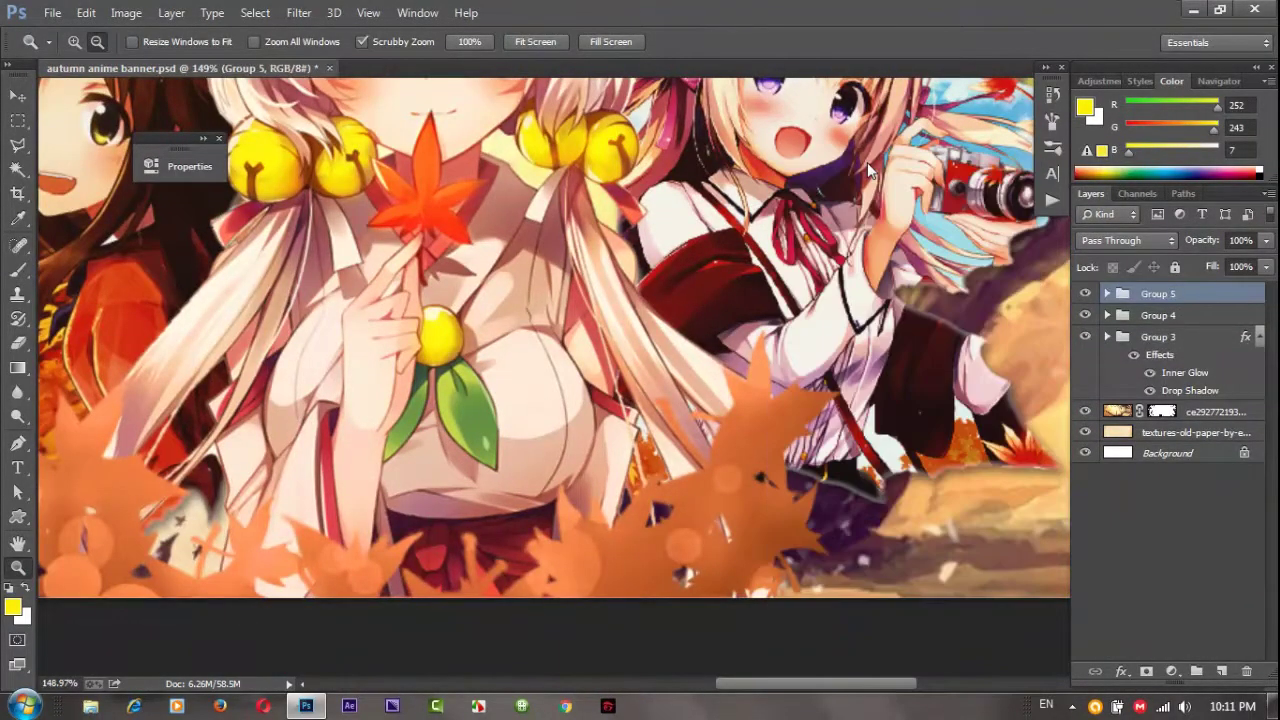
click(867, 162)
click(790, 440)
click(1262, 167)
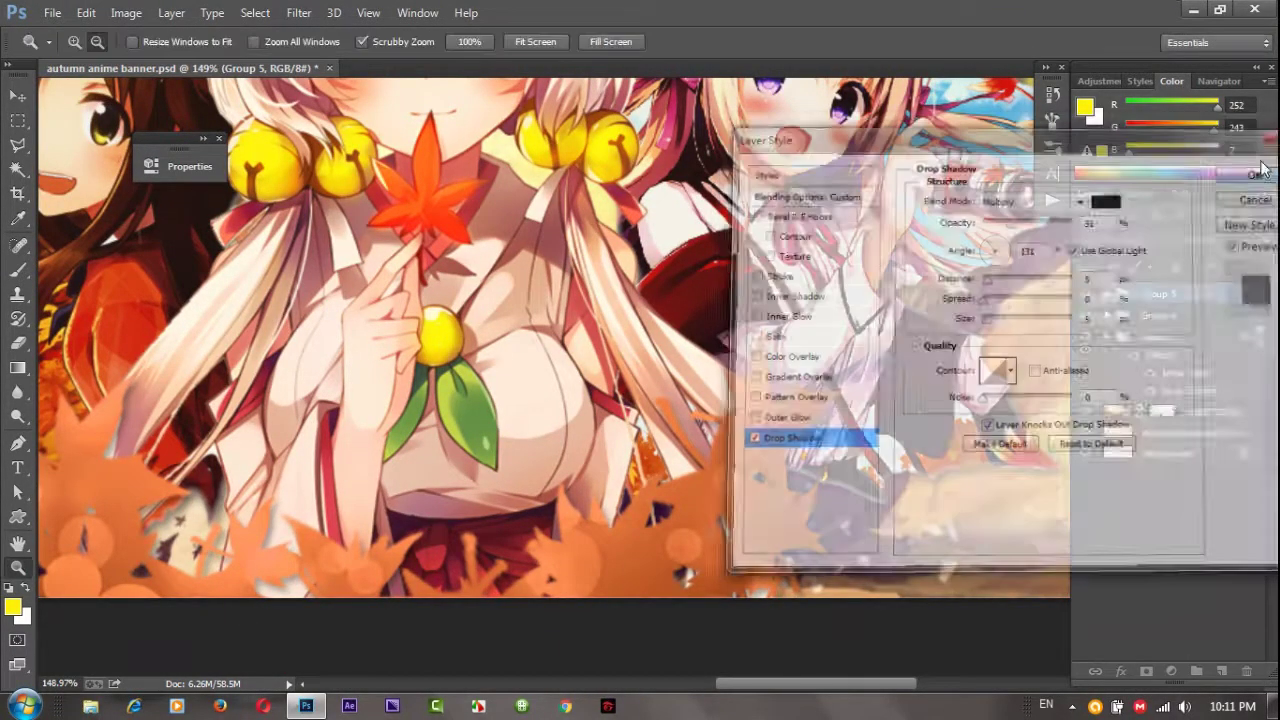
Add merged copies of Group 5 in Color Dodge and Overlay at 83% opacity
right_click(1160, 294)
click(971, 208)
click(1127, 240)
click(1100, 171)
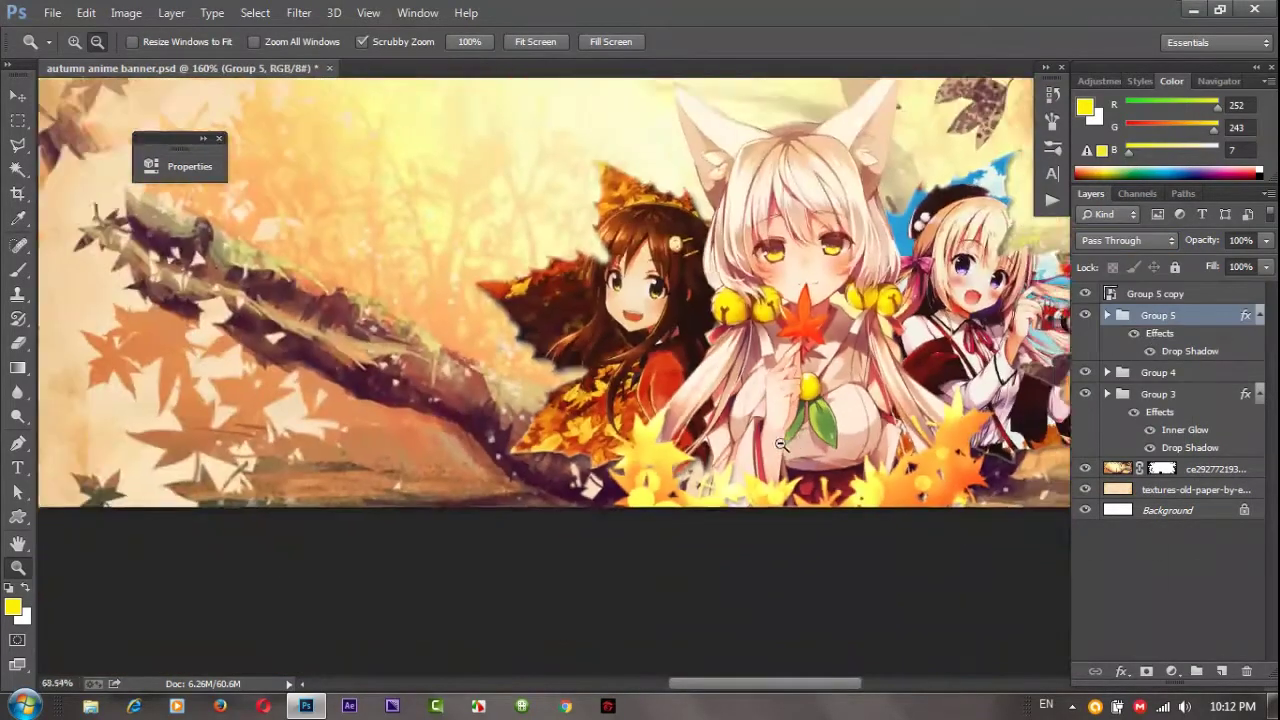
key(ctrl+j)
scroll(678, 447, down, 2)
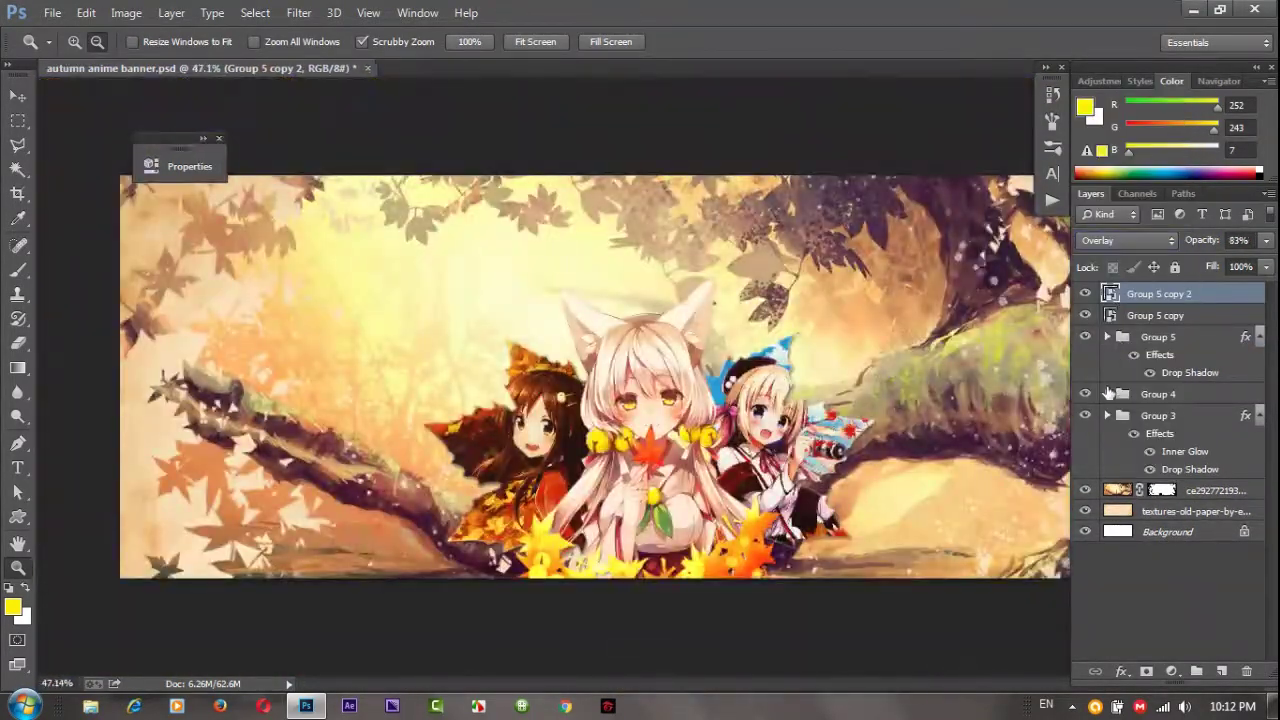
scroll(796, 417, up, 3)
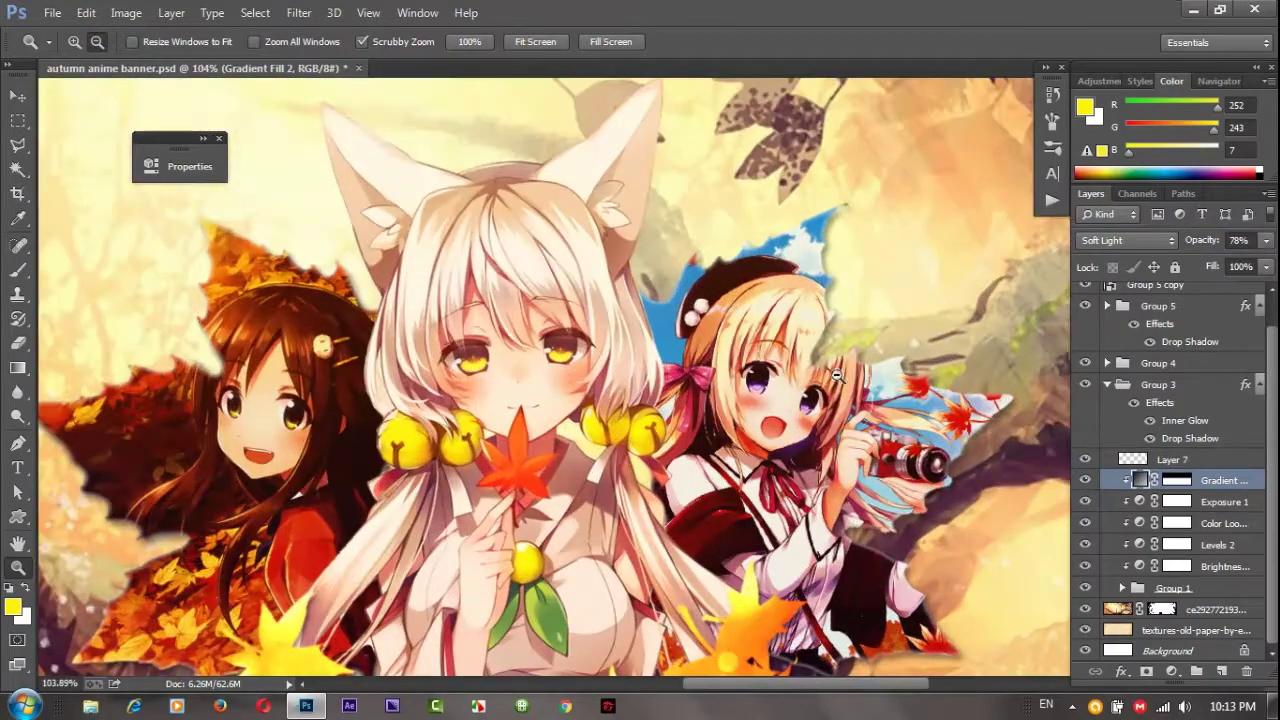
scroll(796, 417, down, 3)
scroll(800, 418, up, 1)
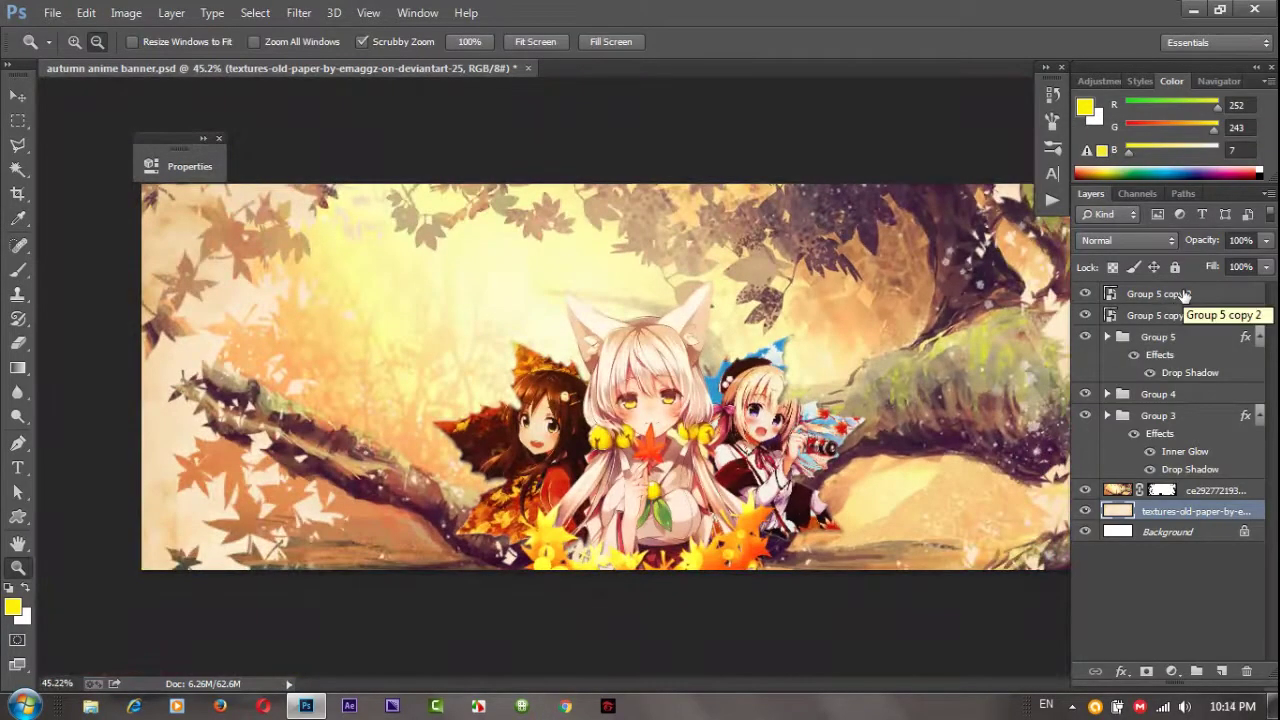
Scale Groups 6, 4 and 3 up to about 107% by 110% and nudge them lower
key(ctrl+g)
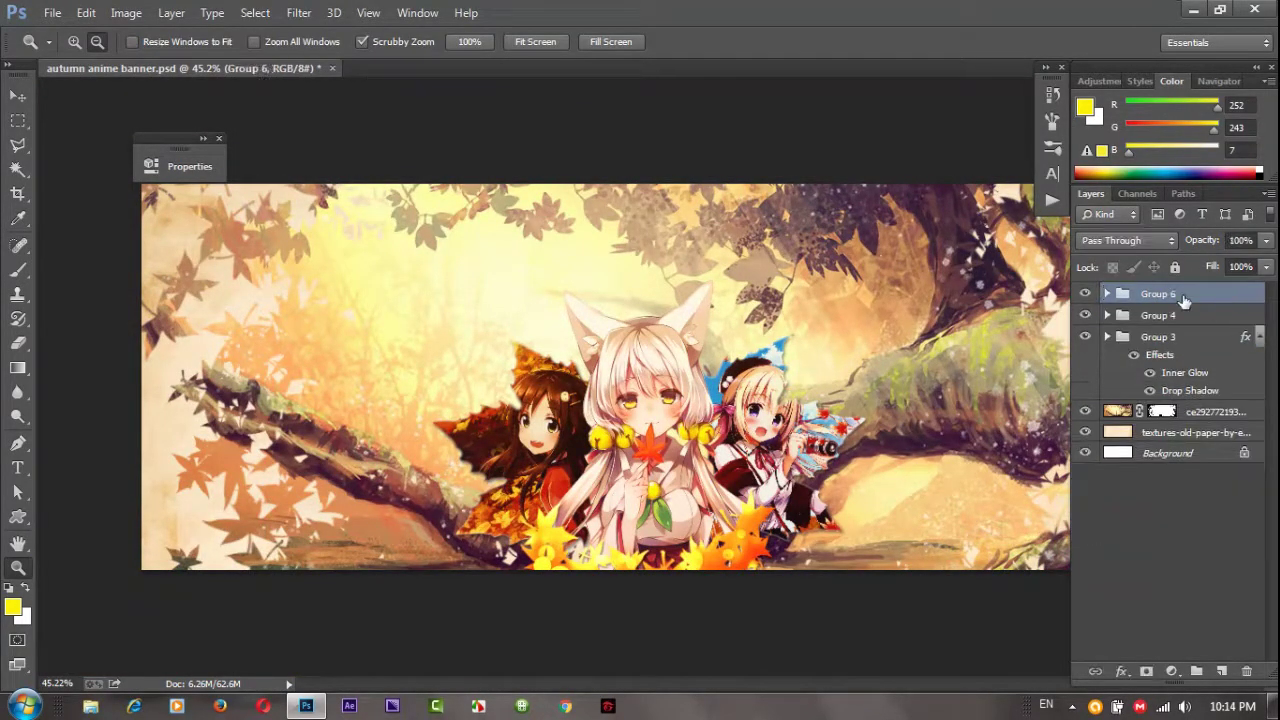
shift+click(1228, 330)
key(ctrl+t)
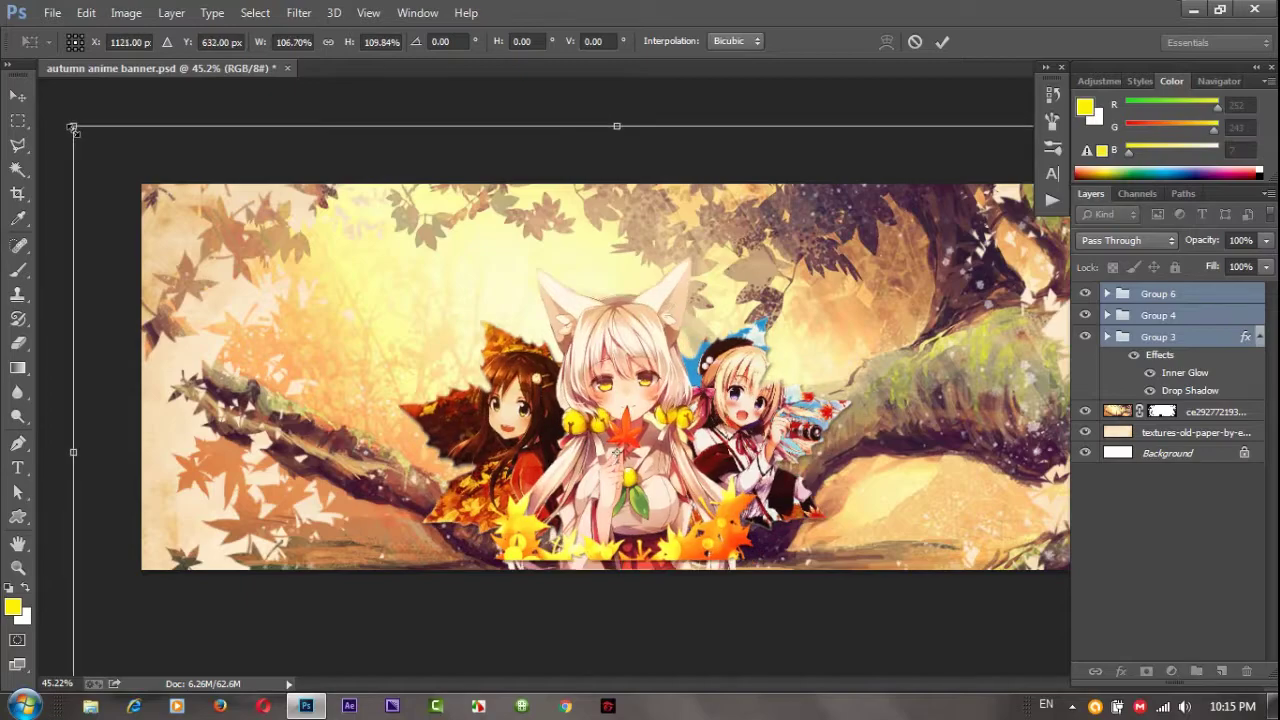
drag(110, 145, 73, 126)
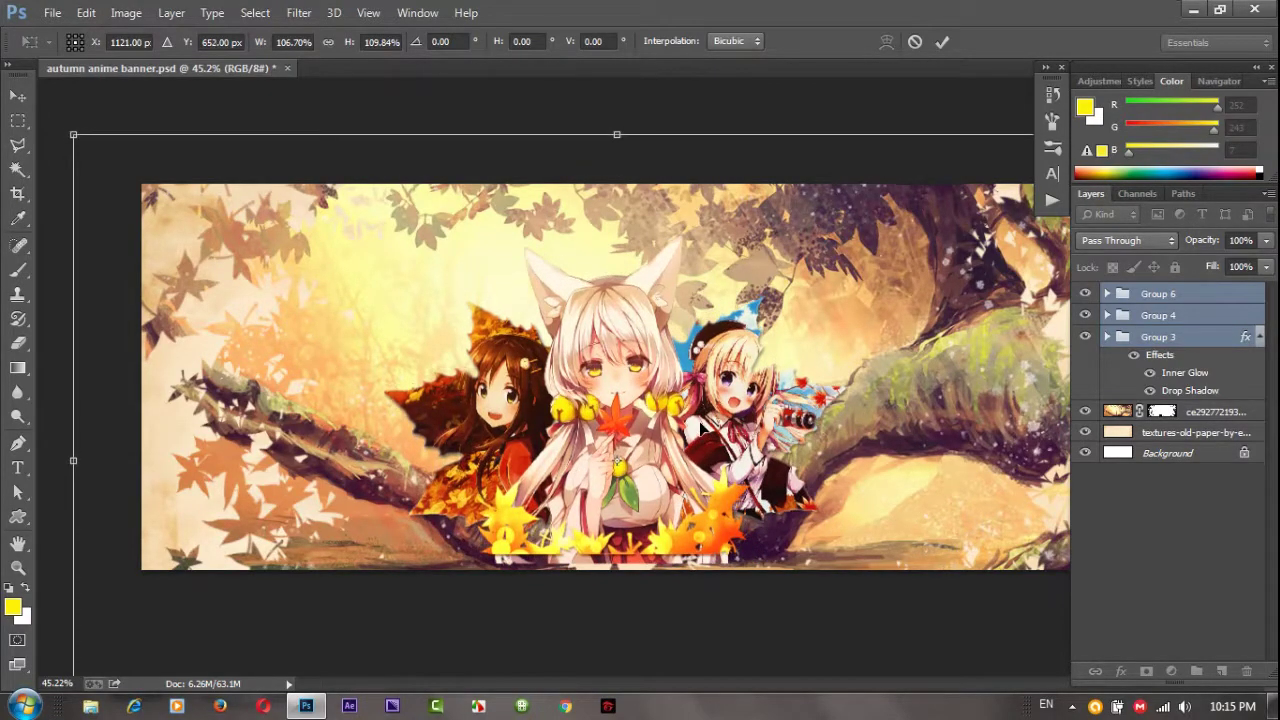
mouse_move(702, 428)
mouse_down()
mouse_move(704, 441)
mouse_move(701, 428)
mouse_up()
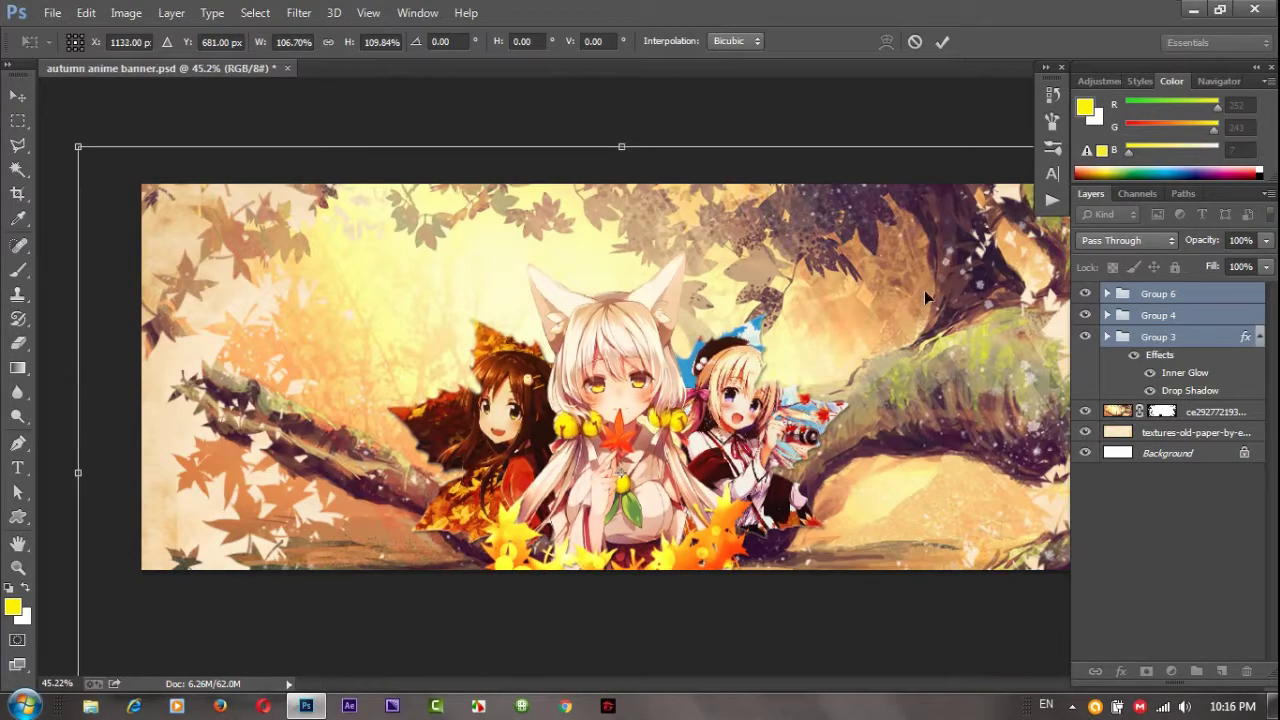
drag(936, 197, 785, 413)
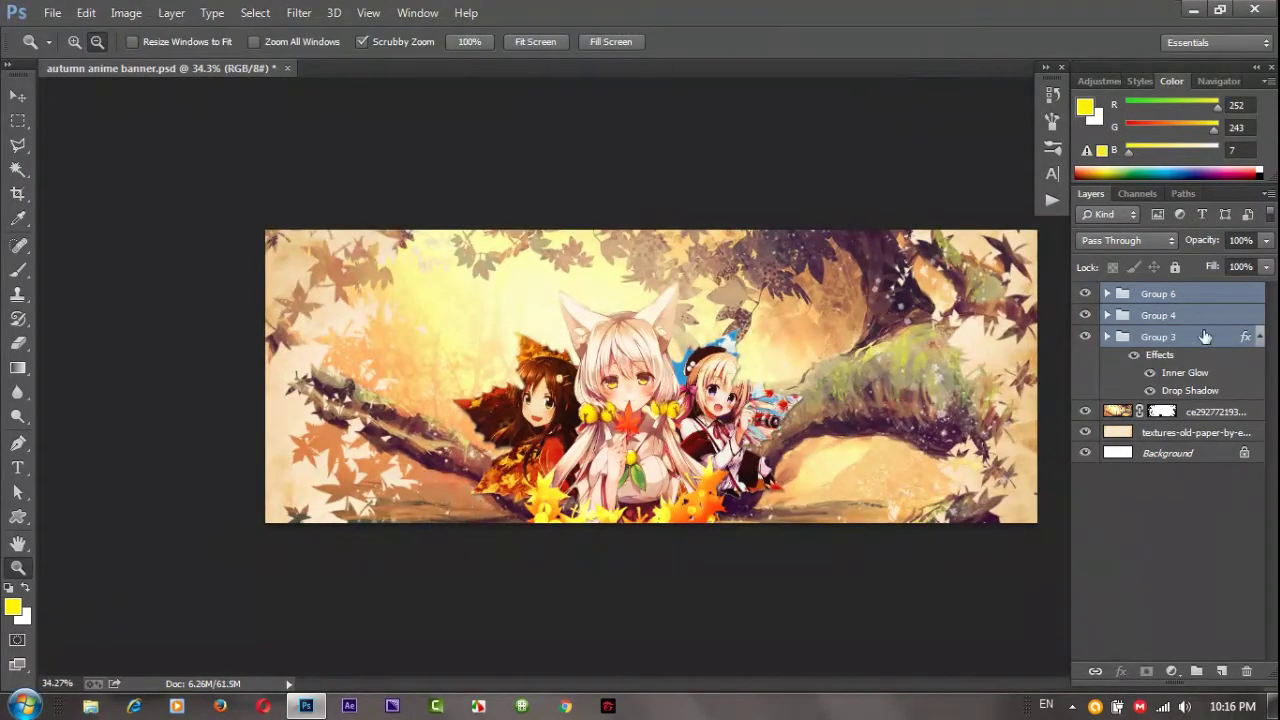
key(ctrl+t)
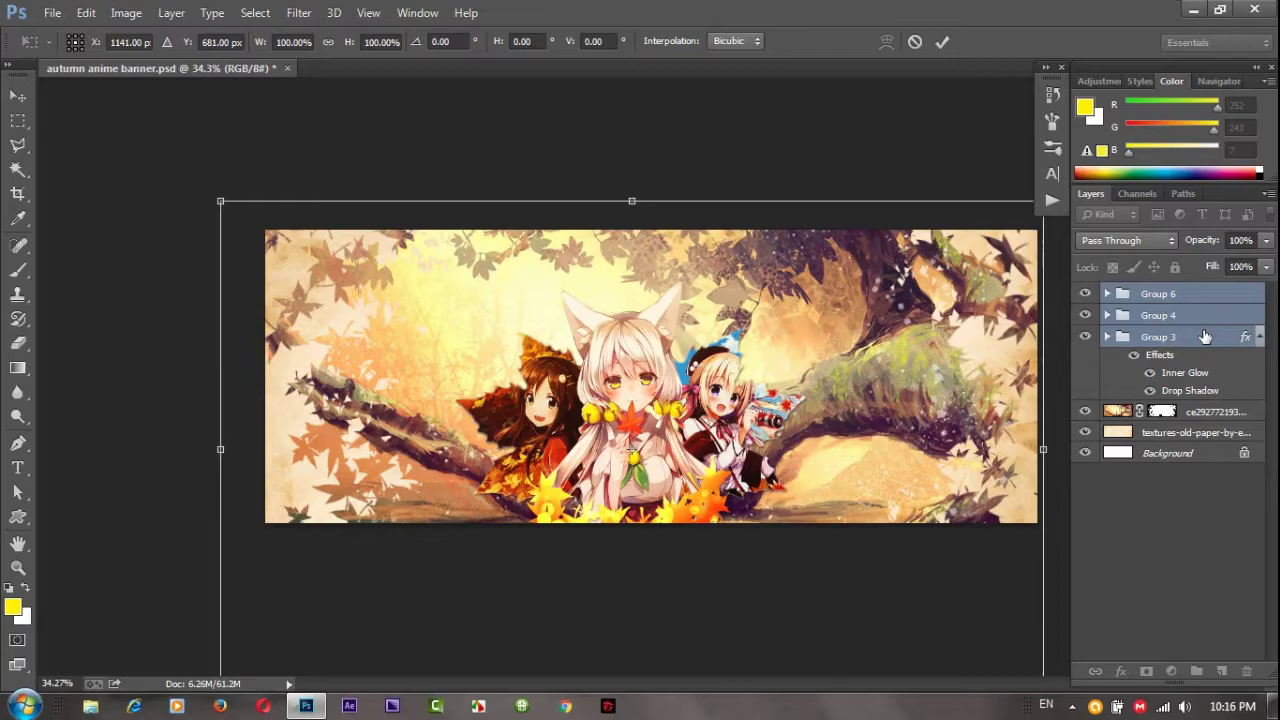
drag(760, 440, 840, 440)
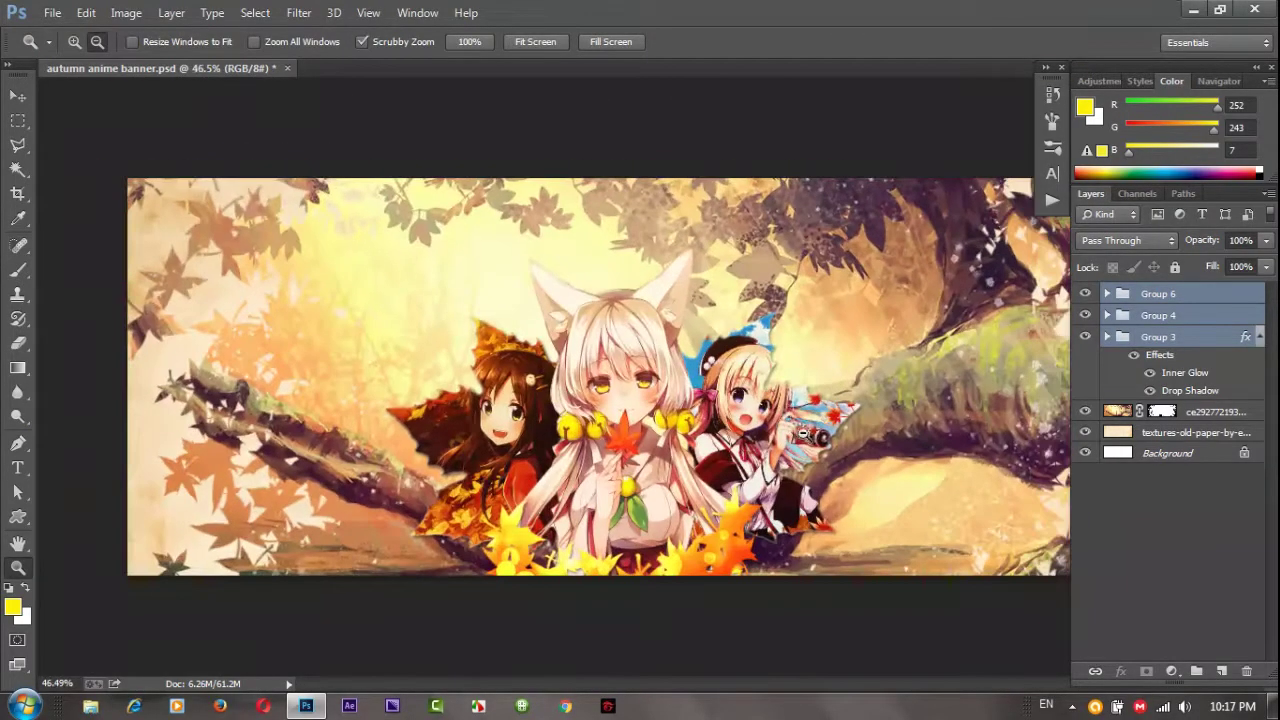
mouse_move(840, 440)
mouse_down()
mouse_move(760, 410)
mouse_move(800, 411)
mouse_up()
click(1158, 293)
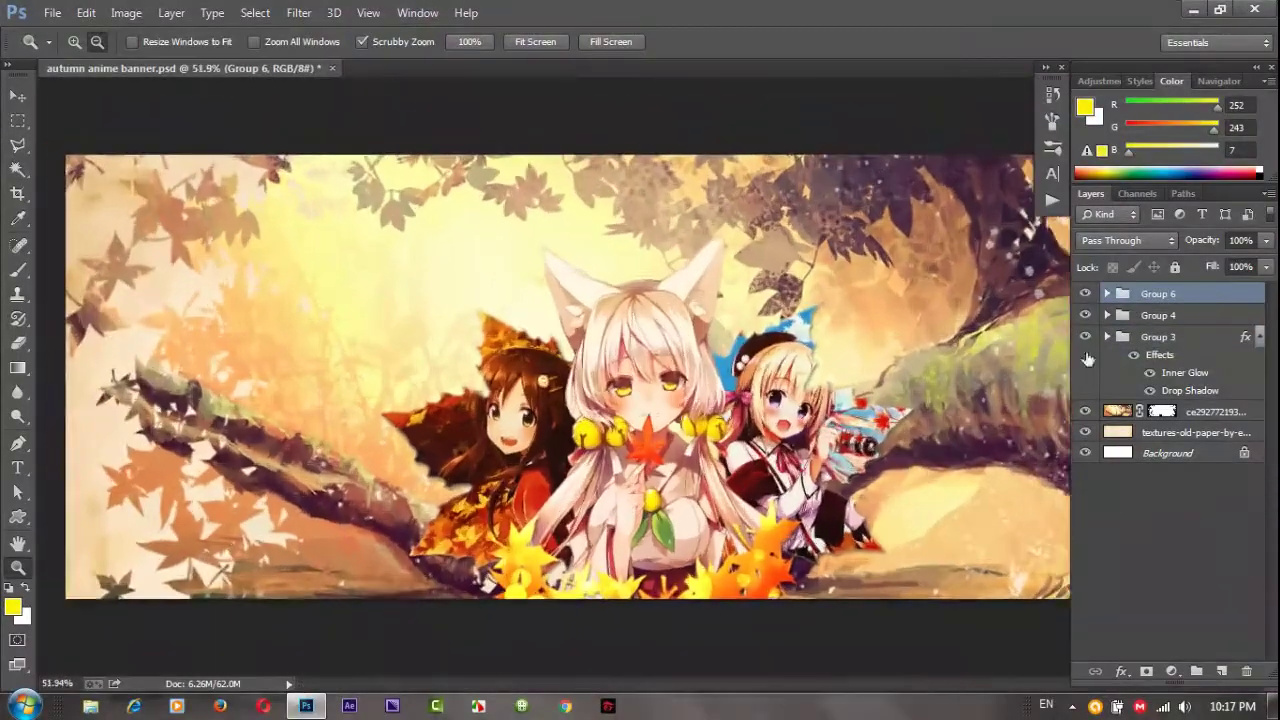
Add a diagonal-lines Pattern Overlay in Soft Light blend mode to Group 3
double_click(1158, 356)
drag(238, 40, 382, 118)
click(96, 378)
click(137, 378)
click(387, 241)
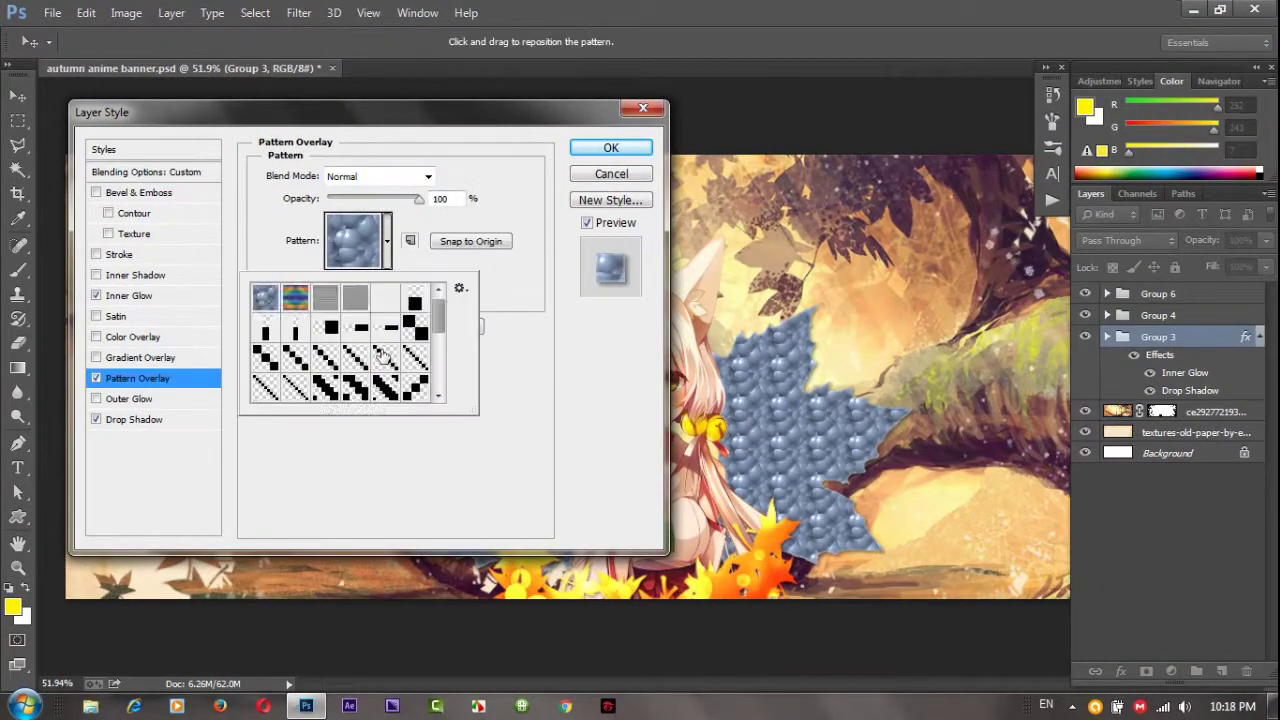
click(383, 357)
scroll(383, 340, down, 2)
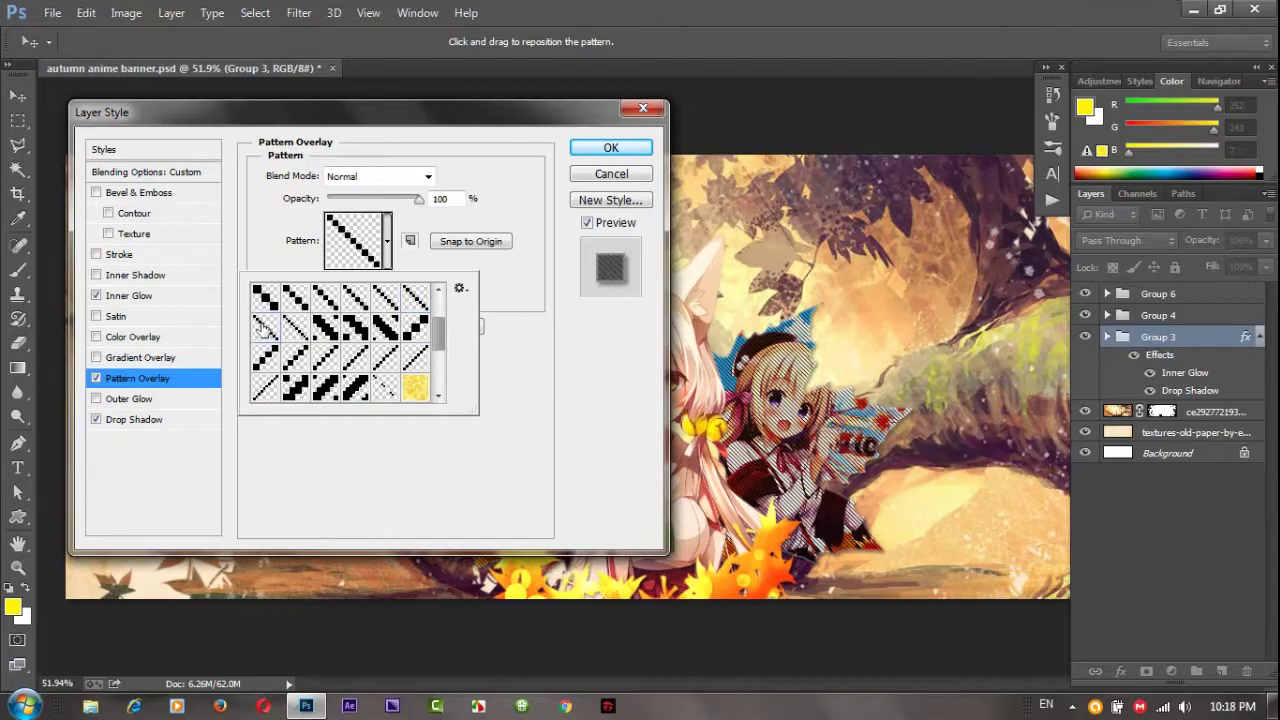
double_click(263, 328)
click(343, 337)
key(Down)
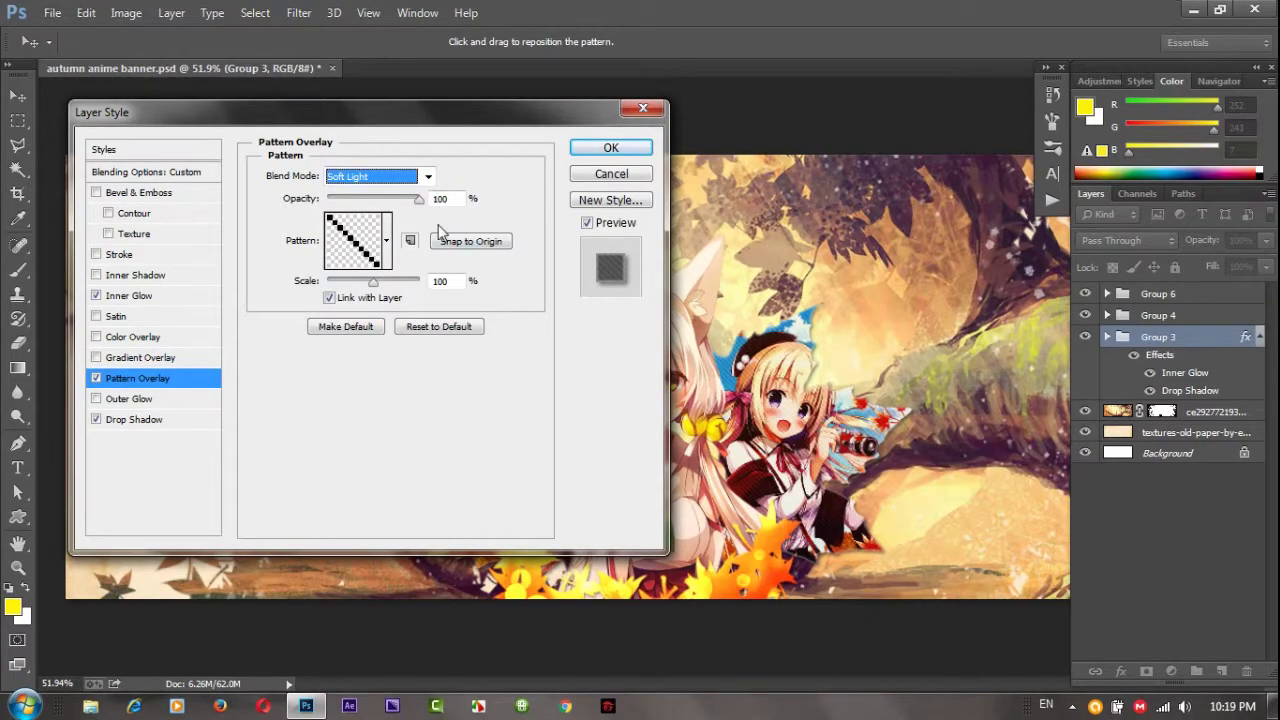
key(Return)
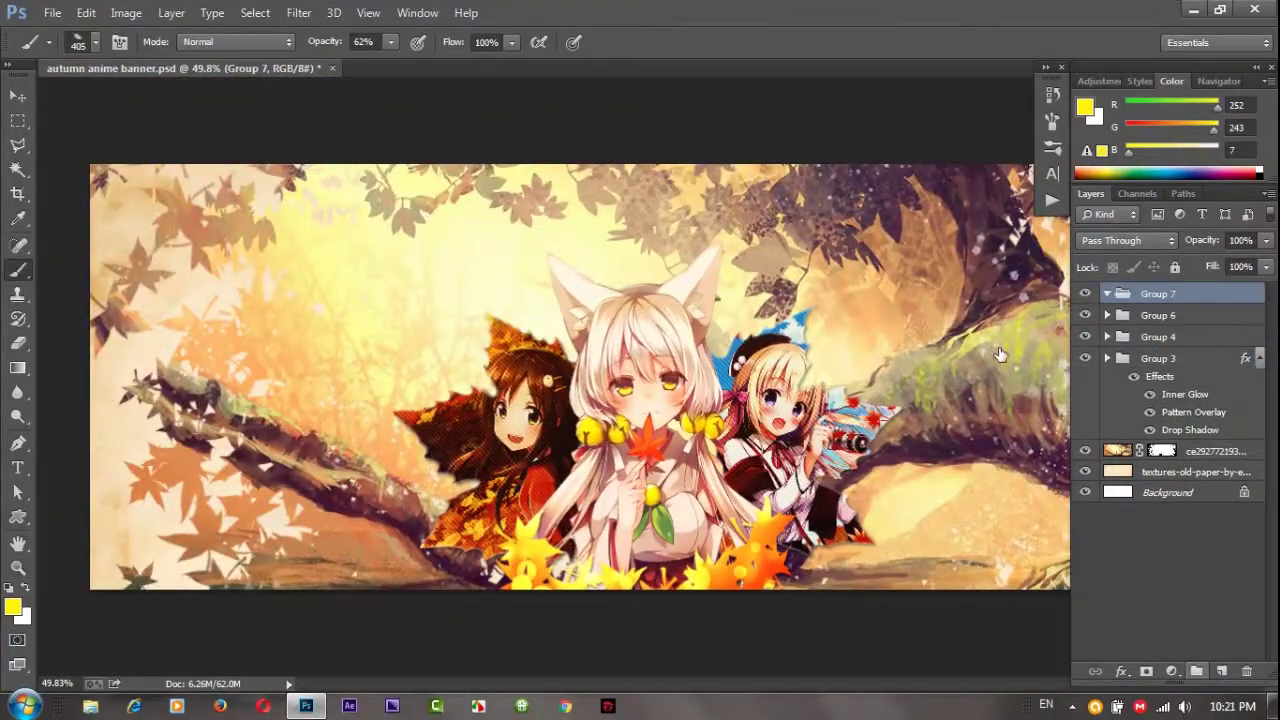
Create Layer 8 below Group 3 with white as the foreground colour
key(ctrl+shift+alt+n)
click(95, 42)
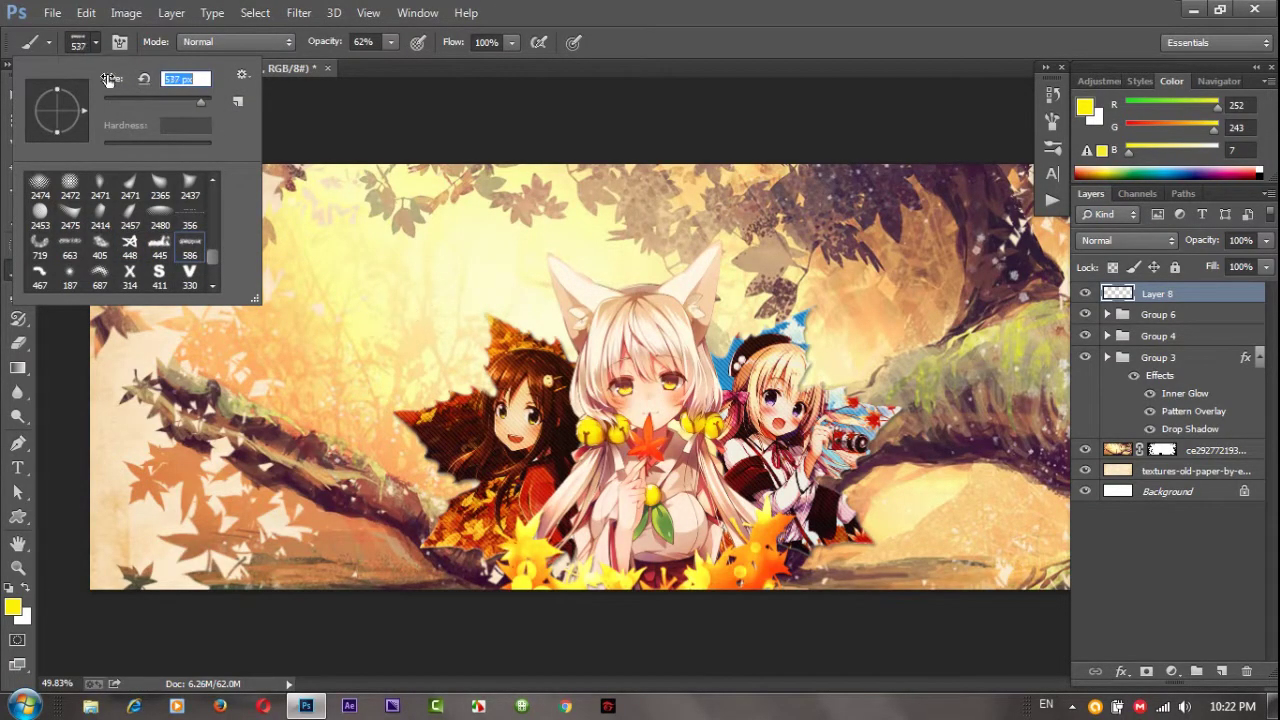
click(1085, 107)
click(746, 251)
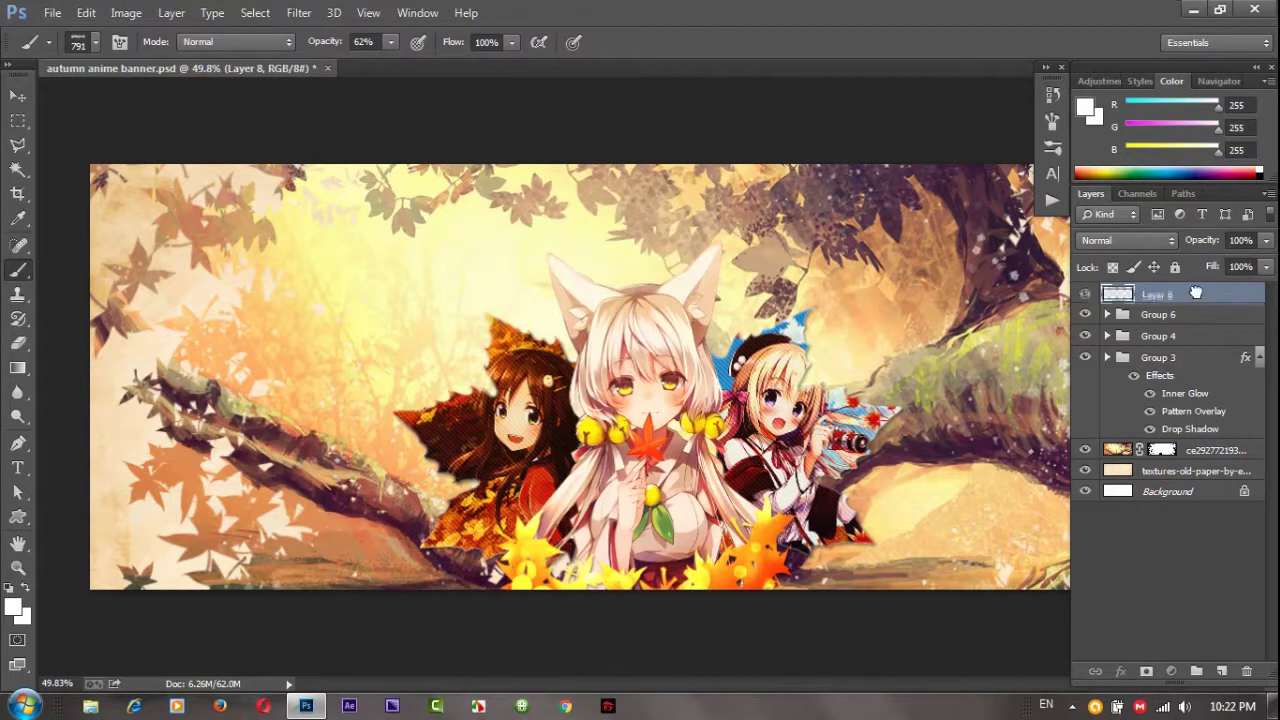
drag(1195, 291, 1190, 440)
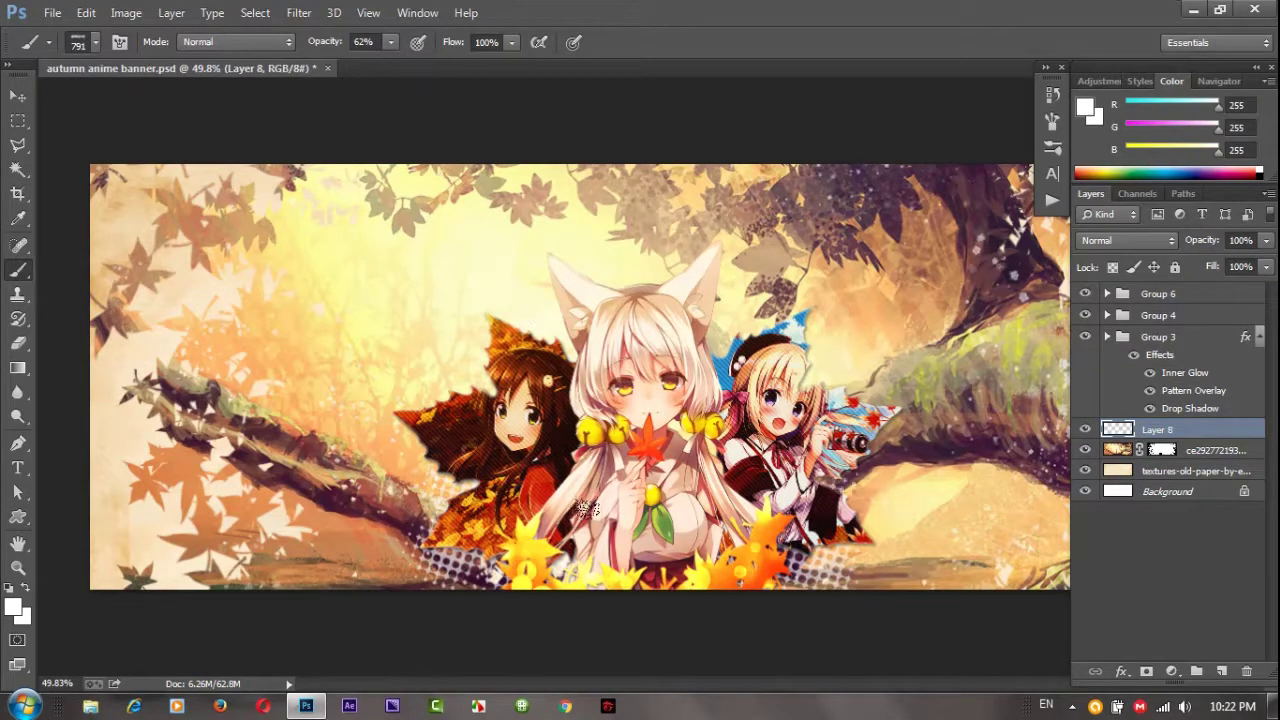
Pick a halftone brush and set Layer 8's opacity to 53%
click(48, 42)
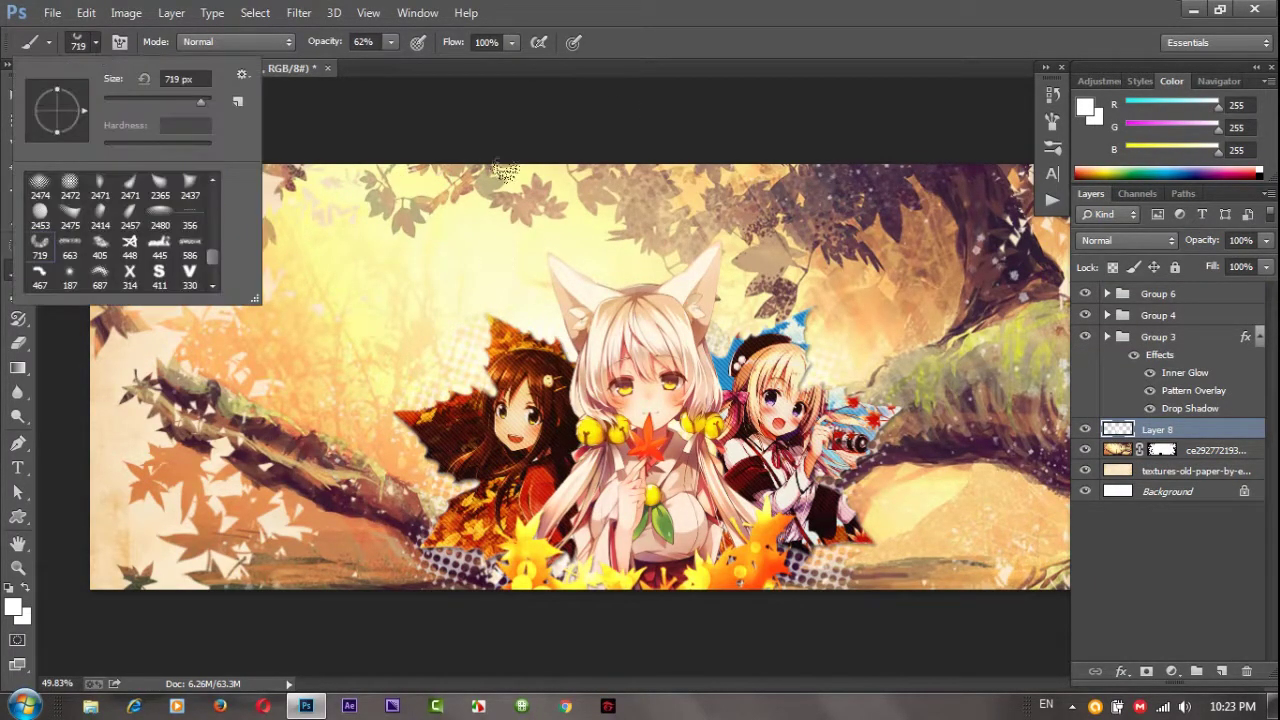
click(48, 42)
double_click(100, 247)
key(z)
scroll(550, 360, up, 2)
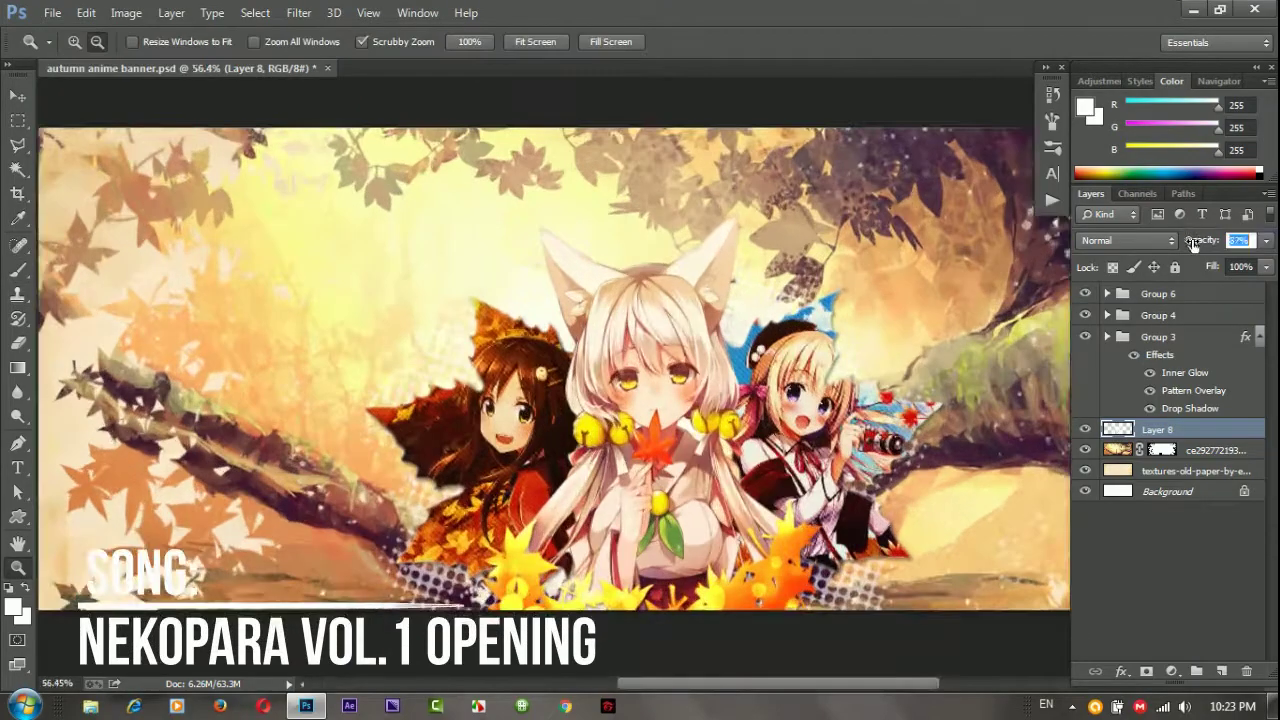
key(5)
key(4)
scroll(550, 360, down, 2)
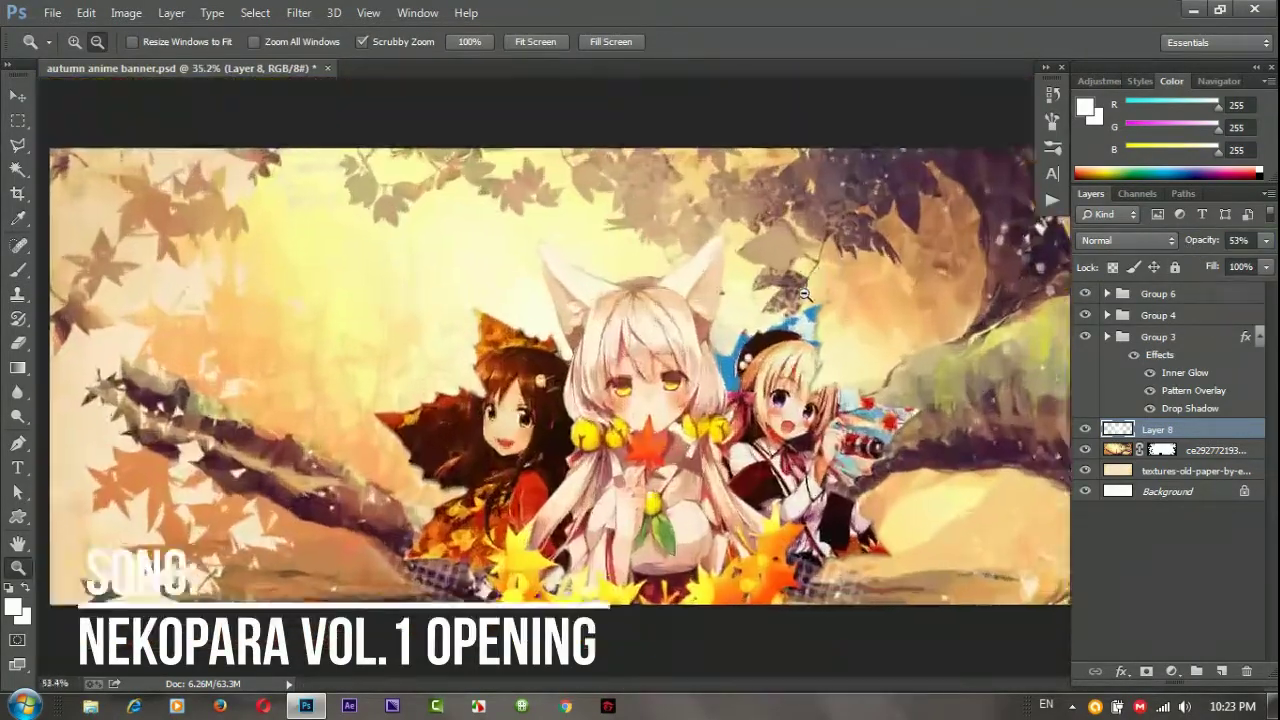
Choose the X-shaped 314 px brush from the brush presets
key(b)
click(80, 42)
double_click(132, 265)
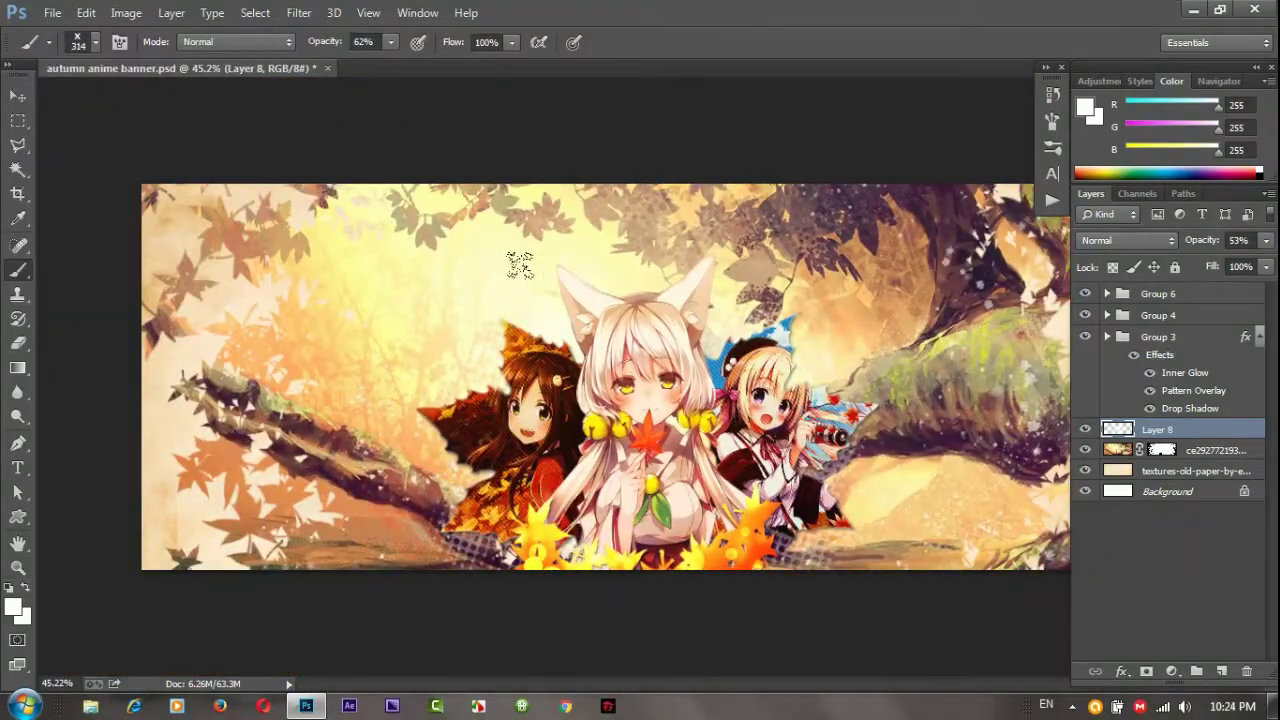
click(88, 45)
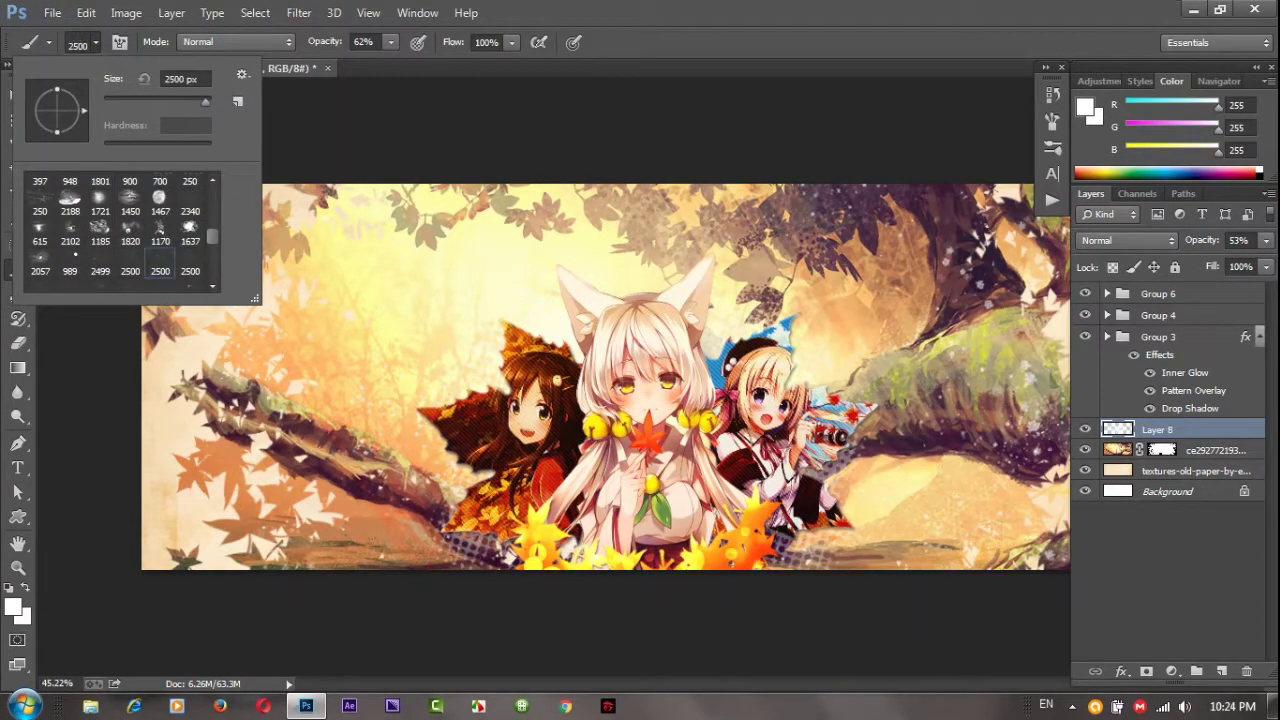
Paint white sparkles on new Layer 9 with the 2494 px brush
key(ctrl+shift+alt+n)
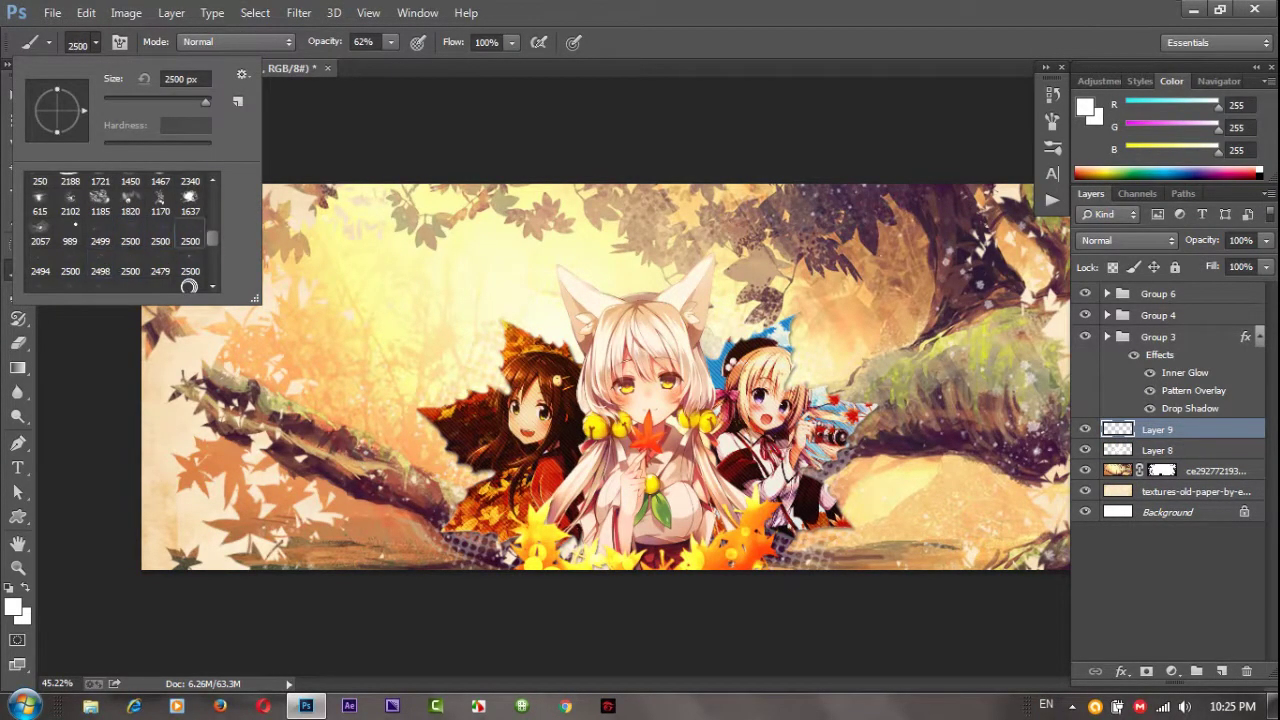
click(130, 268)
scroll(104, 240, up, 1)
key(Return)
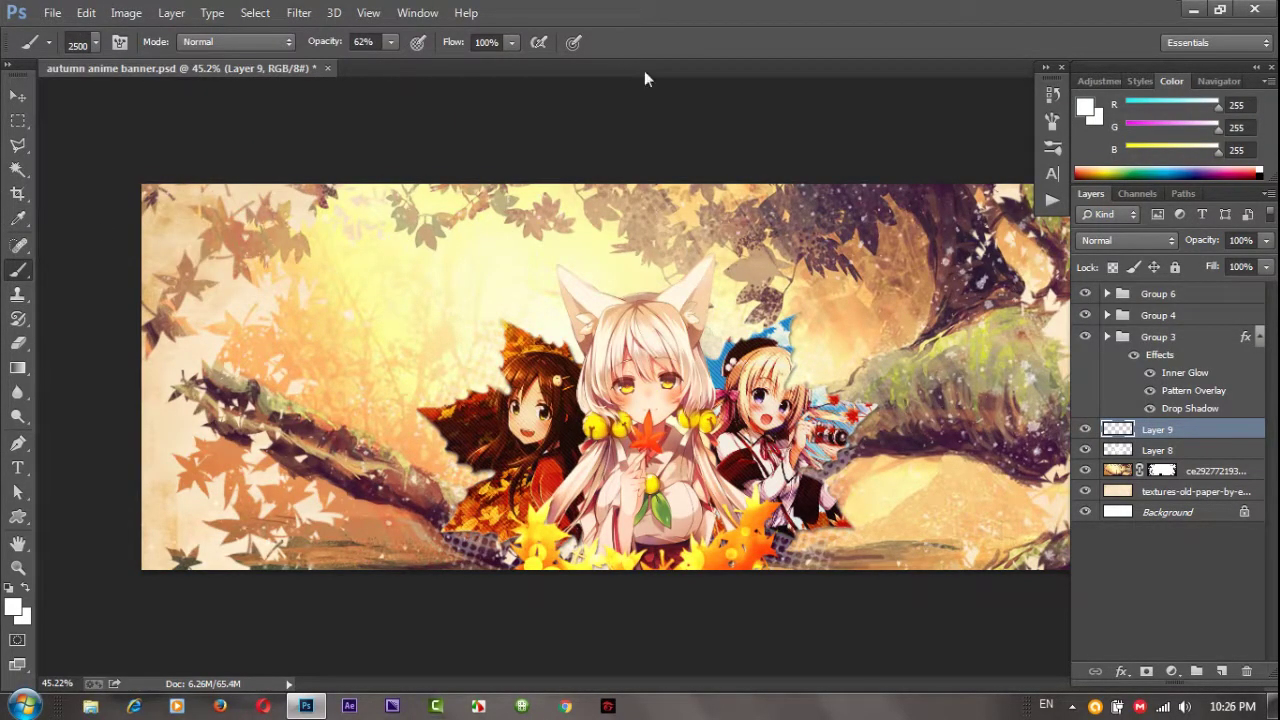
drag(591, 524, 600, 524)
Stamp more sparkles on new Layer 10 with a sparkle brush
key(b)
click(85, 42)
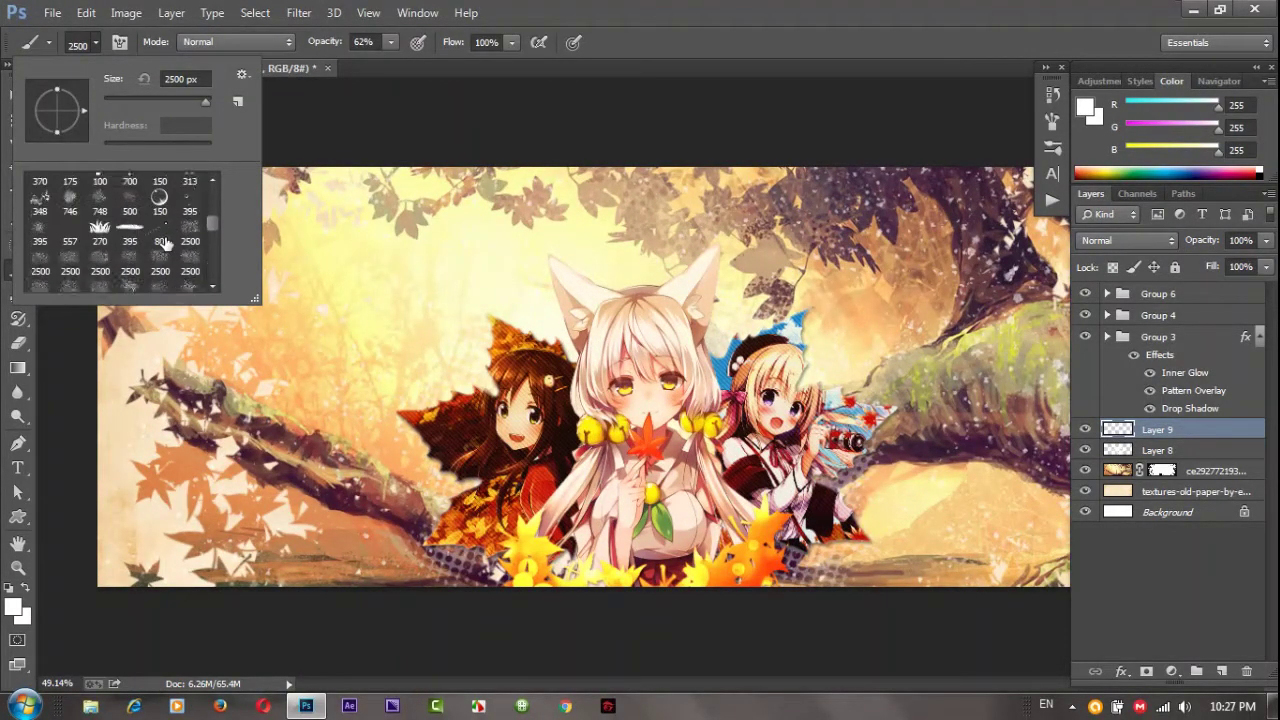
click(1222, 671)
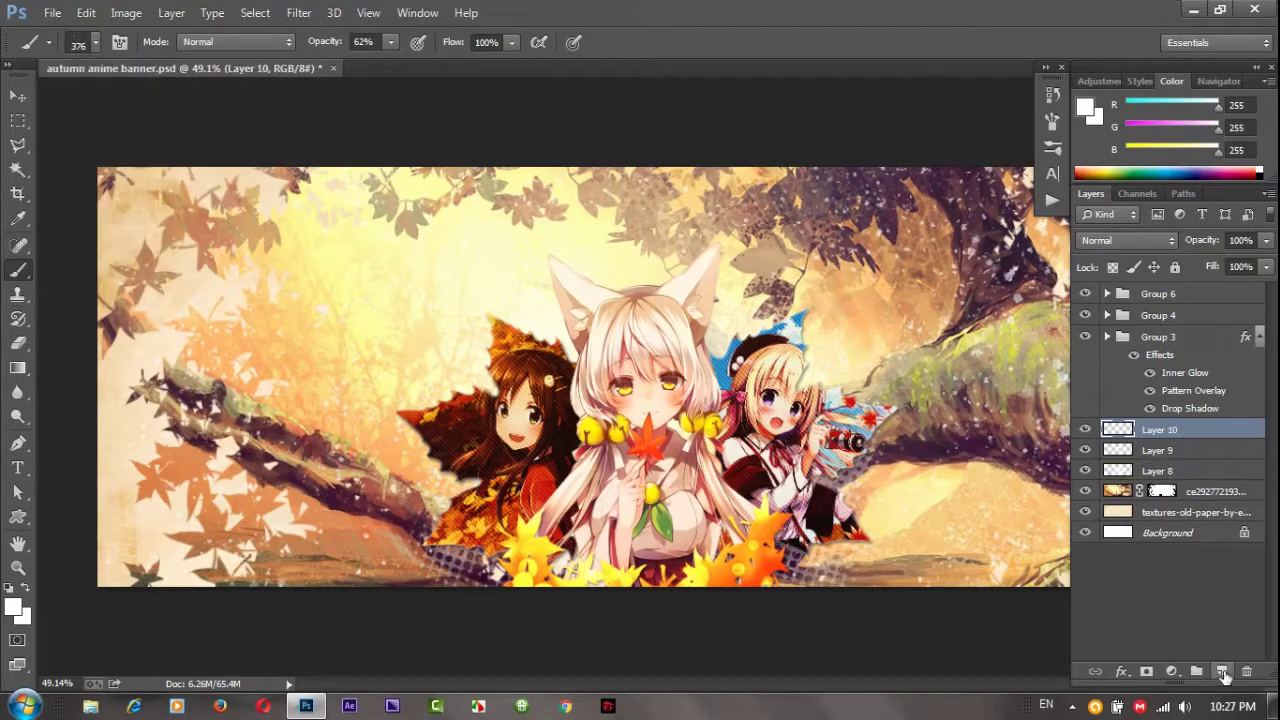
click(85, 42)
double_click(190, 240)
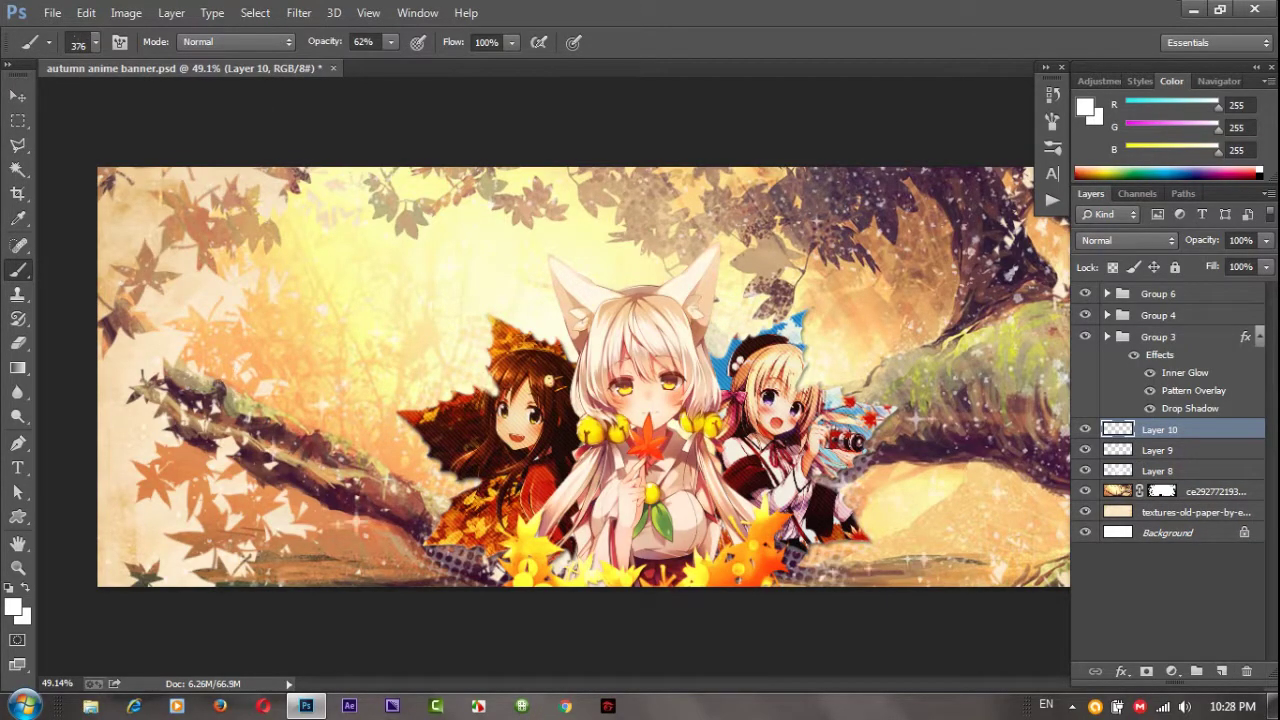
Set up the 482 px streak brush on a new layer for diagonal streaks
click(85, 42)
click(40, 245)
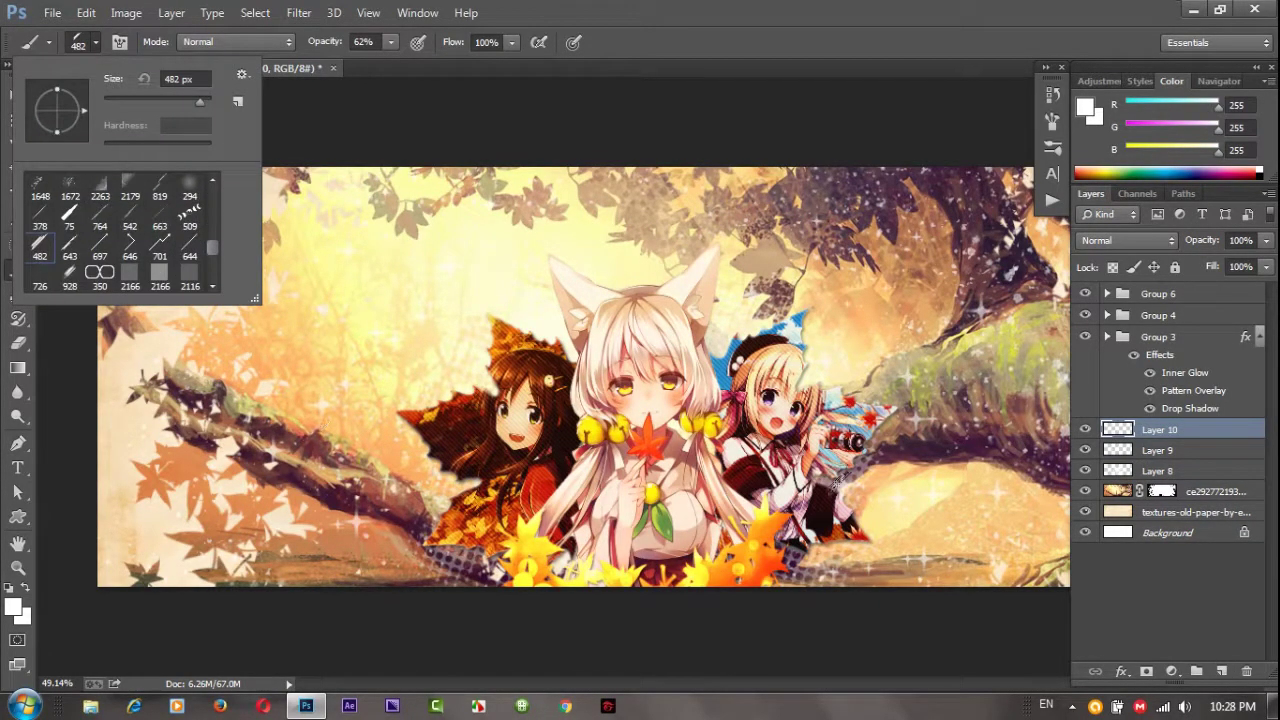
click(1222, 671)
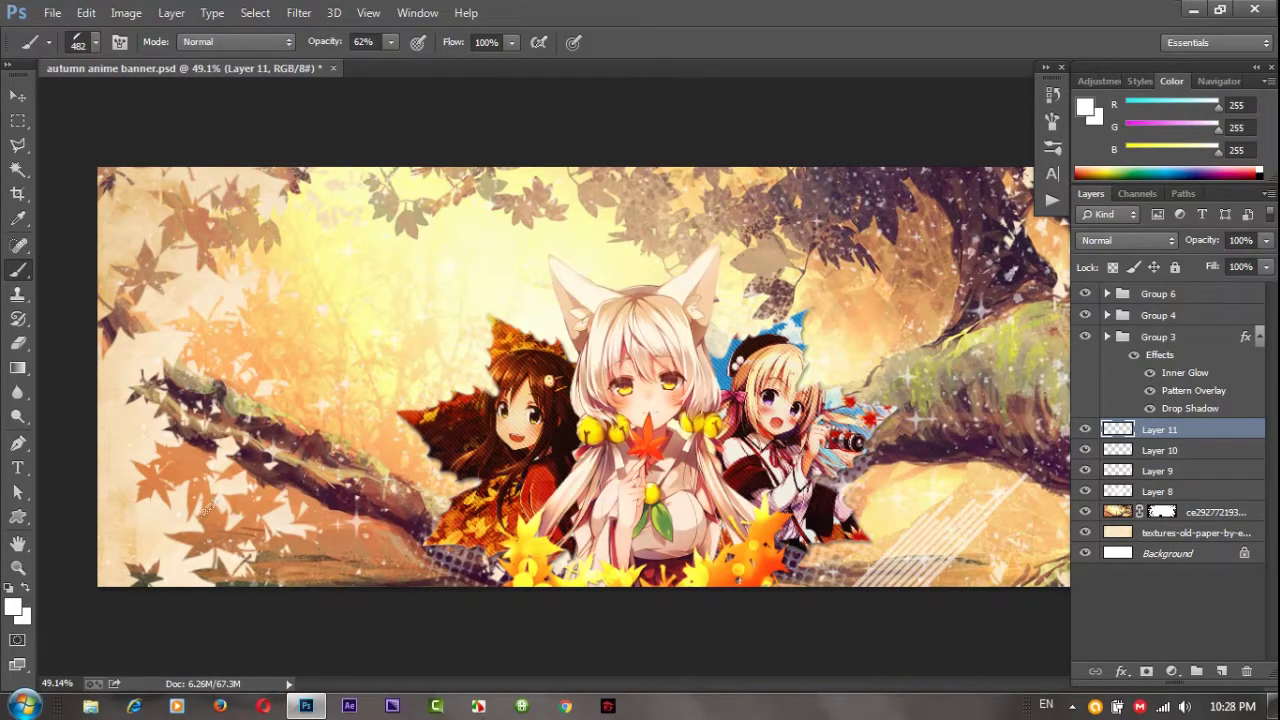
Apply Curves to the tree background, pulling the Blue highlights down to 237
key(z)
click(1118, 512)
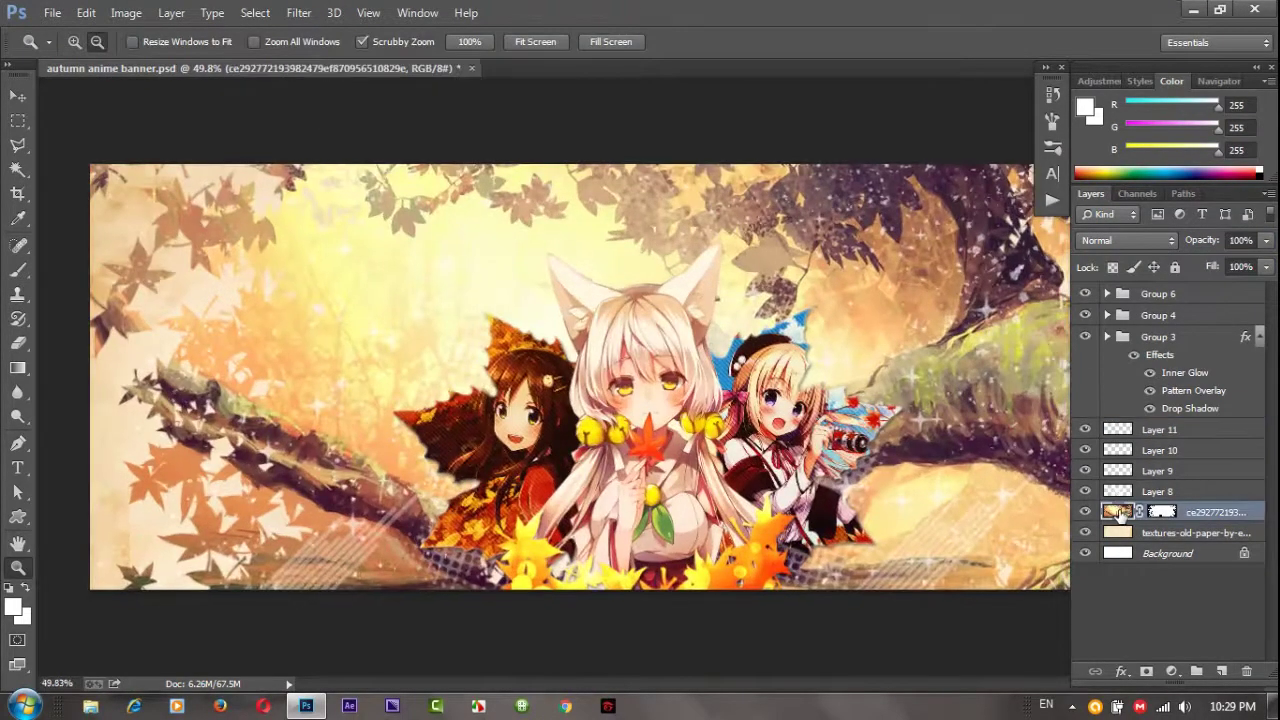
key(ctrl+m)
click(1009, 202)
click(1000, 251)
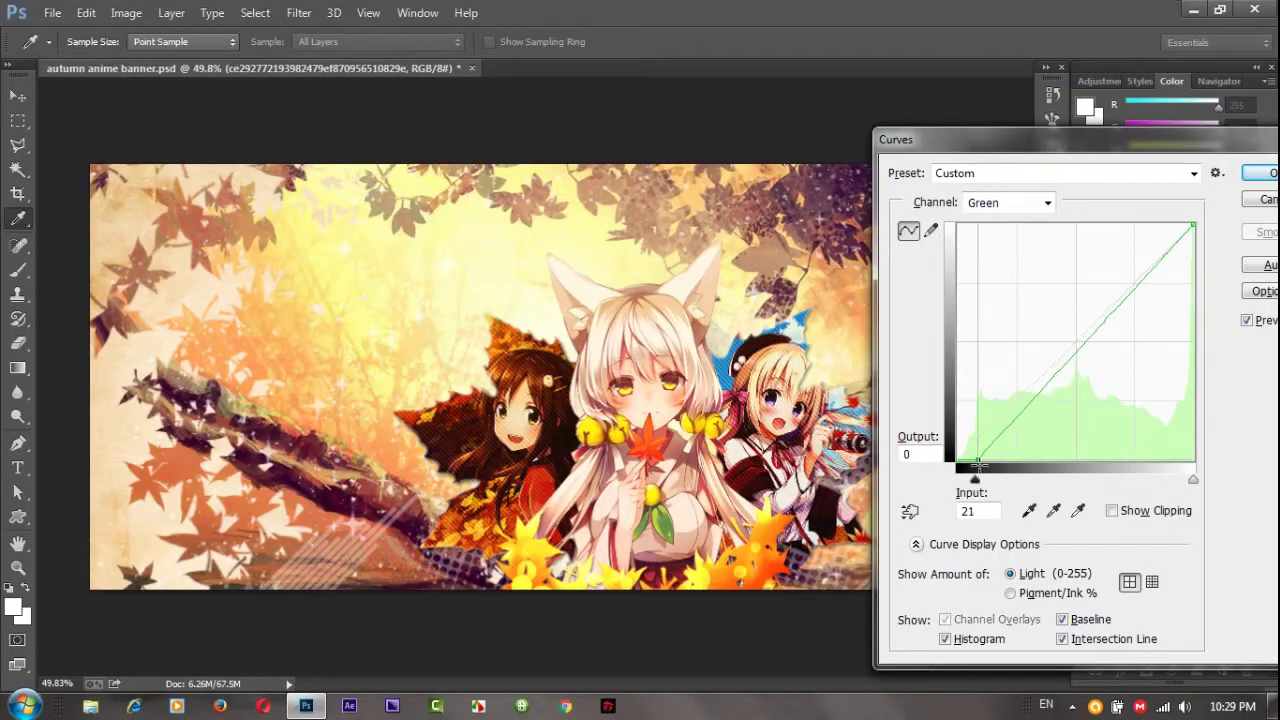
key(alt+5)
mouse_move(1193, 224)
mouse_down()
mouse_move(1185, 242)
mouse_move(1202, 248)
mouse_up()
key(Return)
Refine the placement of the streaks on Layer 11 with Free Transform
key(z)
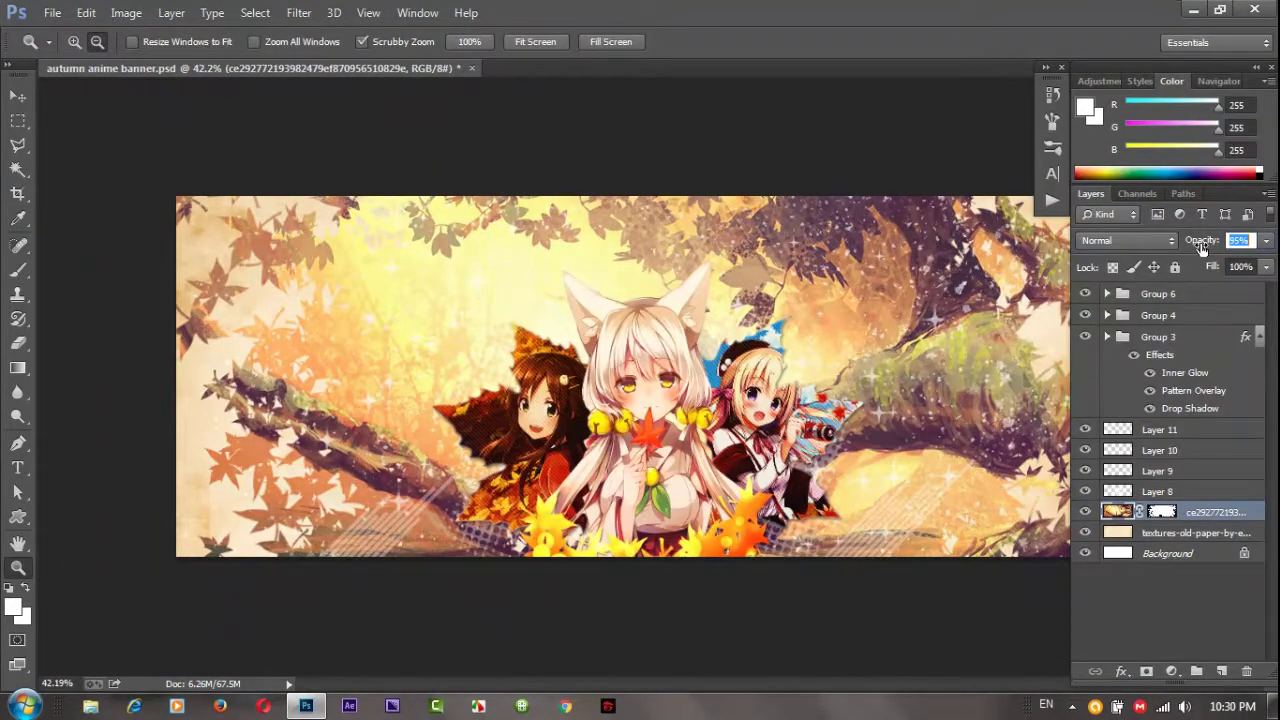
drag(713, 418, 690, 418)
click(1159, 429)
key(ctrl+t)
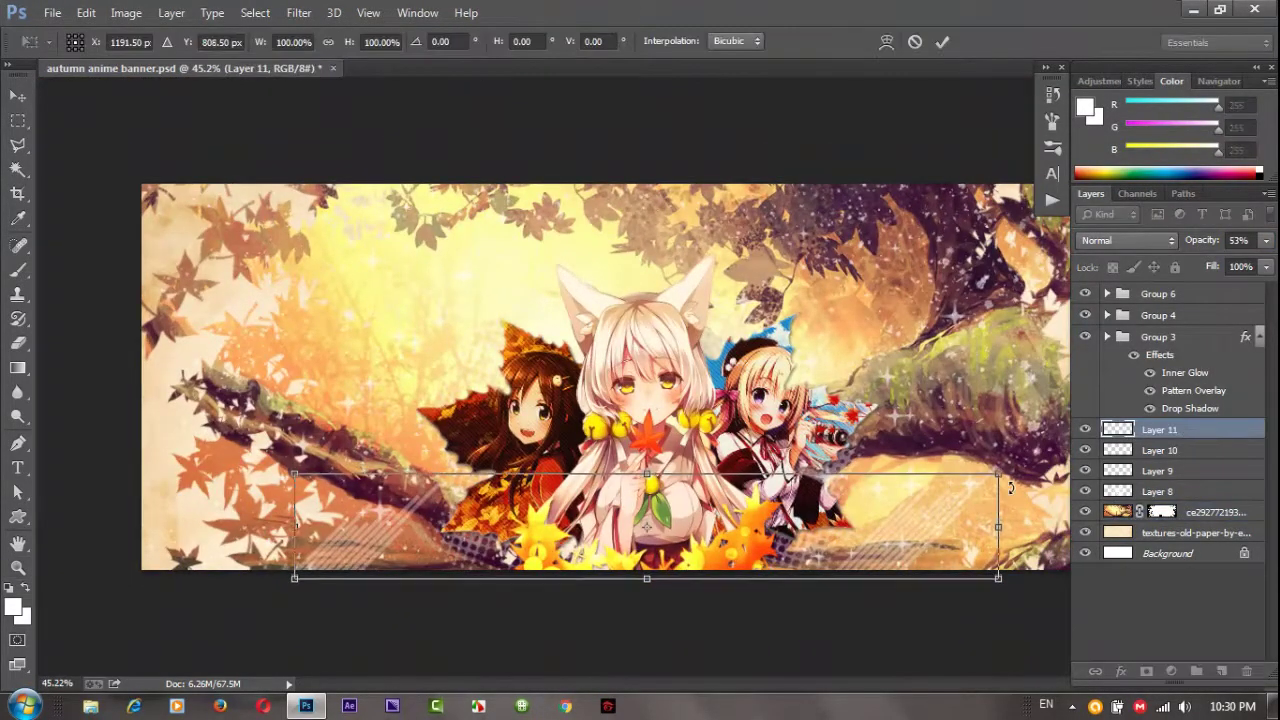
click(943, 41)
Zoom in on the two left girls and bring up the Place dialog
drag(456, 339, 658, 345)
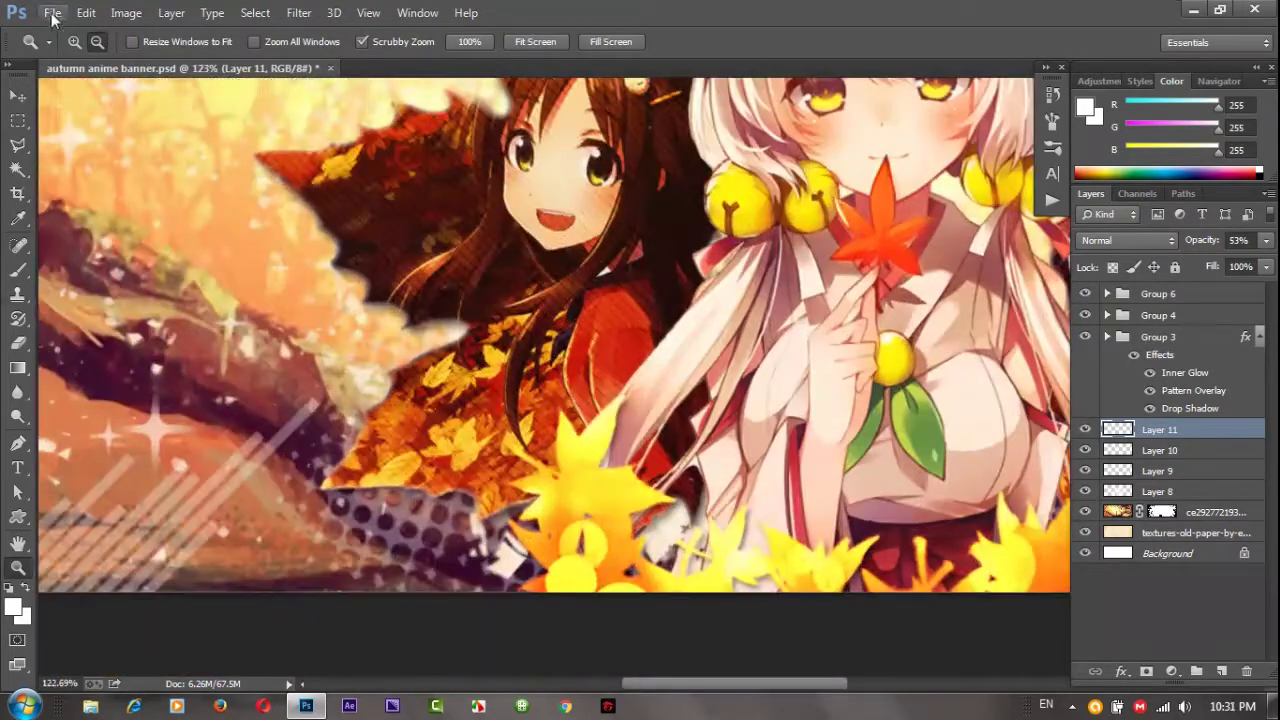
click(52, 12)
click(107, 323)
Place the orange light-swirl image 67 into the banner
scroll(447, 322, down, 5)
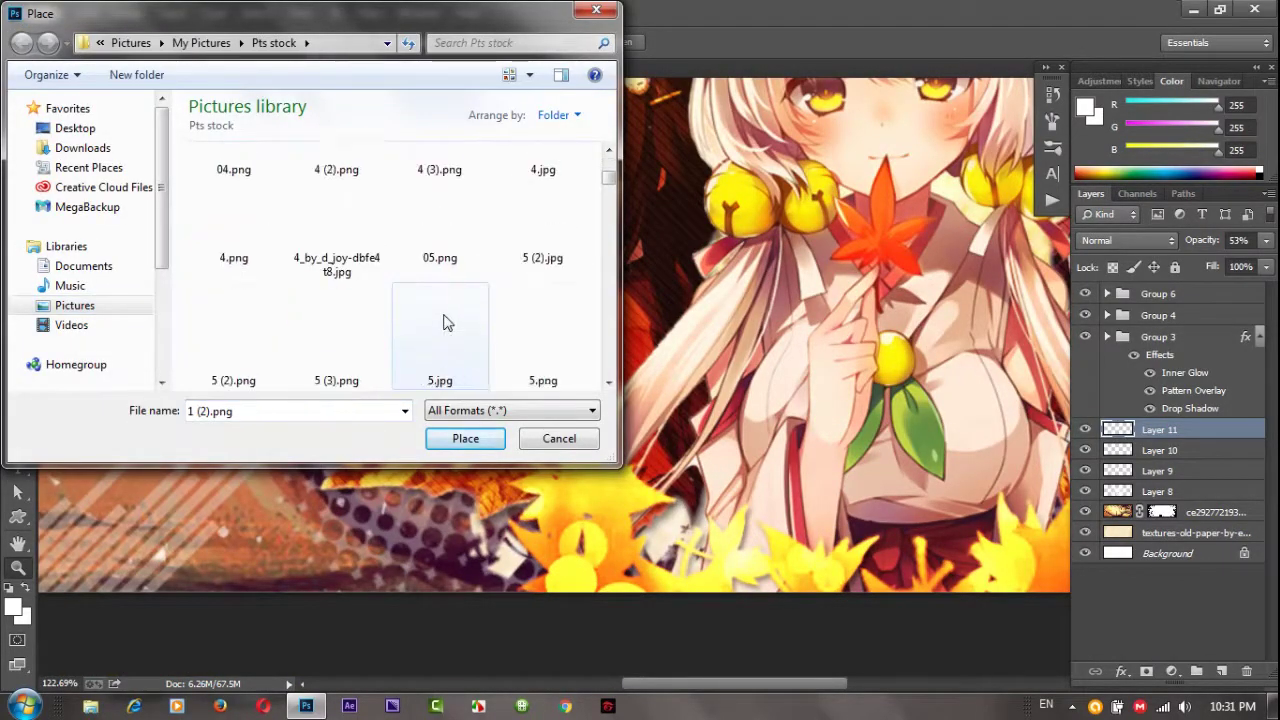
scroll(445, 329, down, 3)
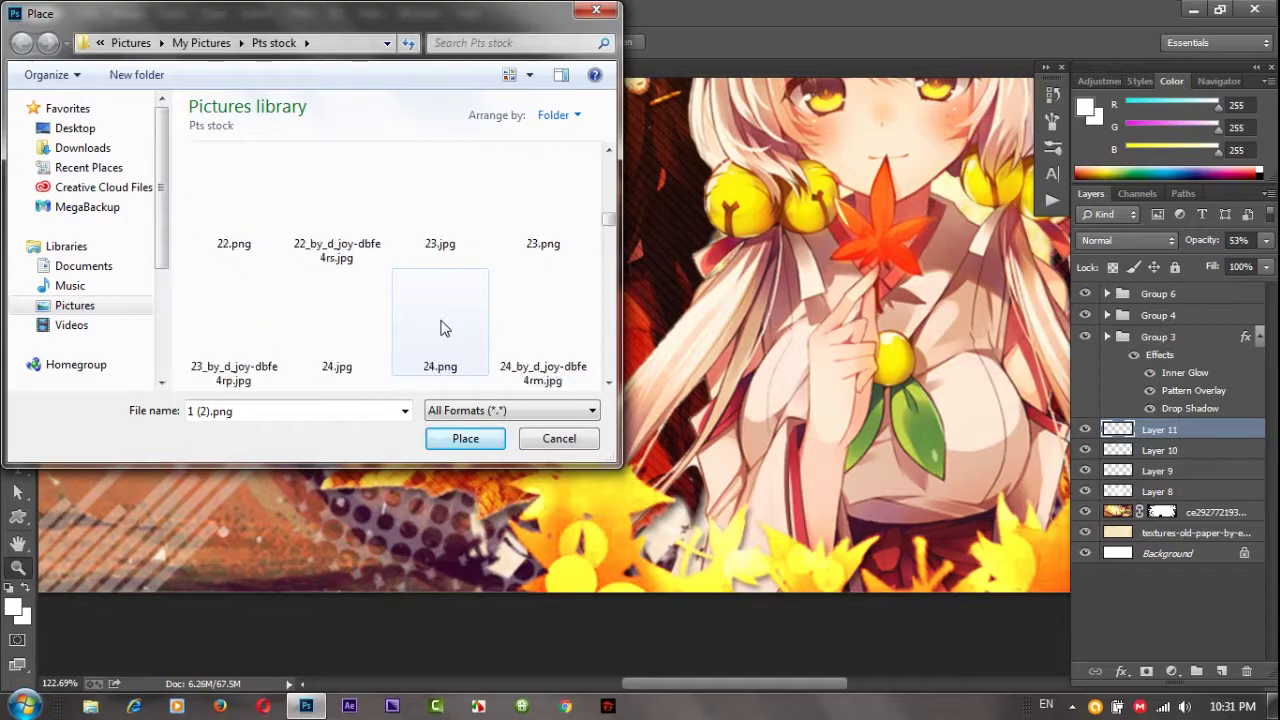
scroll(445, 329, down, 5)
scroll(452, 355, up, 2)
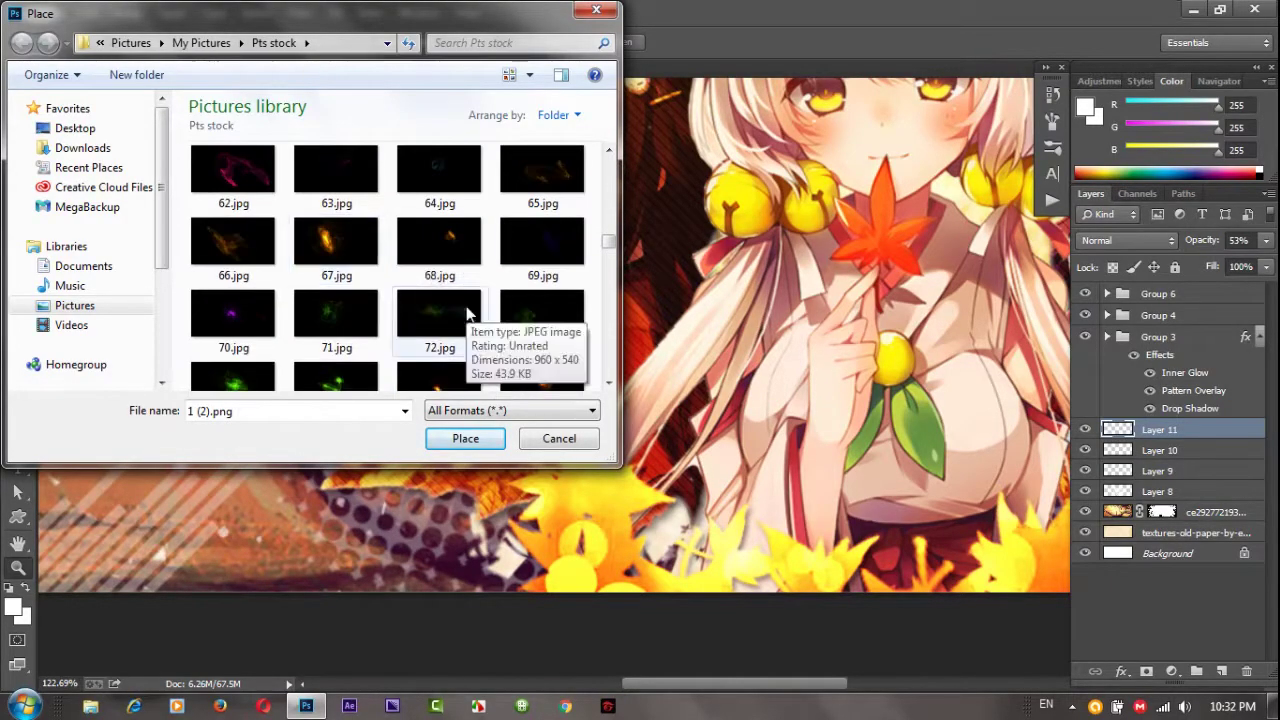
scroll(452, 355, up, 2)
key(Escape)
scroll(677, 410, down, 5)
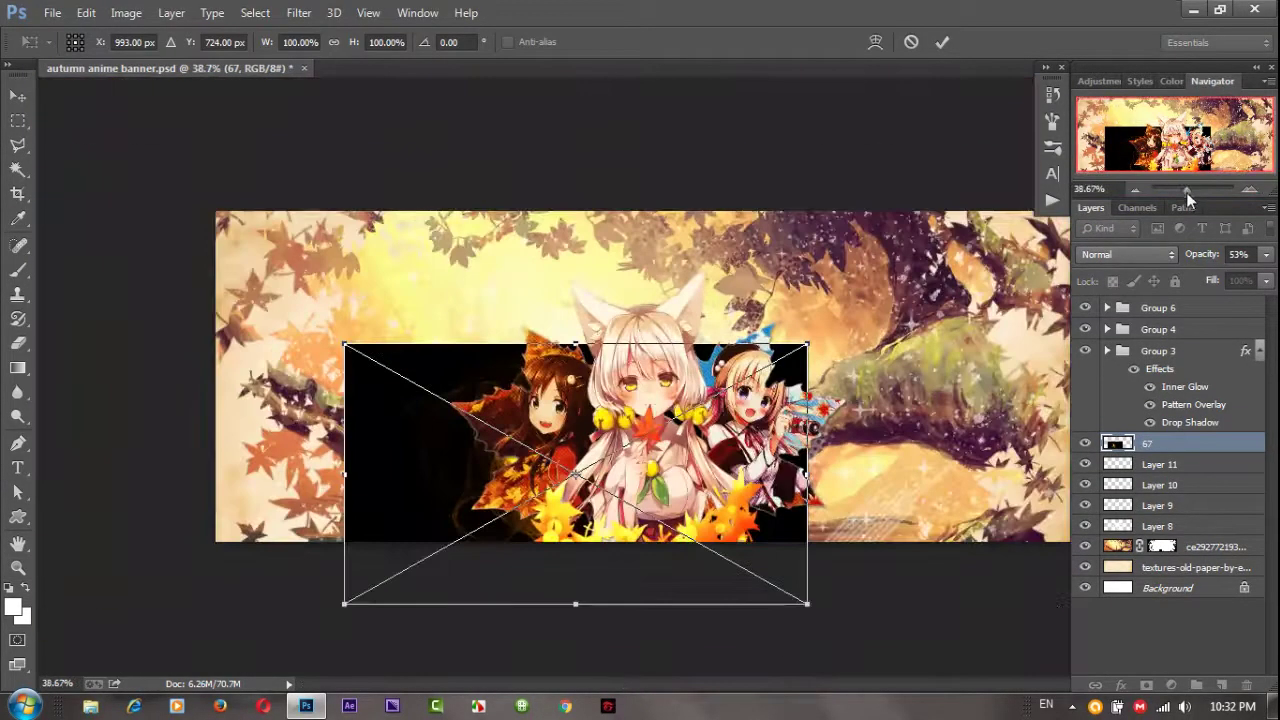
key(Return)
Blend the light swirl in Screen mode and move it down over the girls
scroll(749, 503, up, 3)
key(ctrl+t)
key(shift+alt+s)
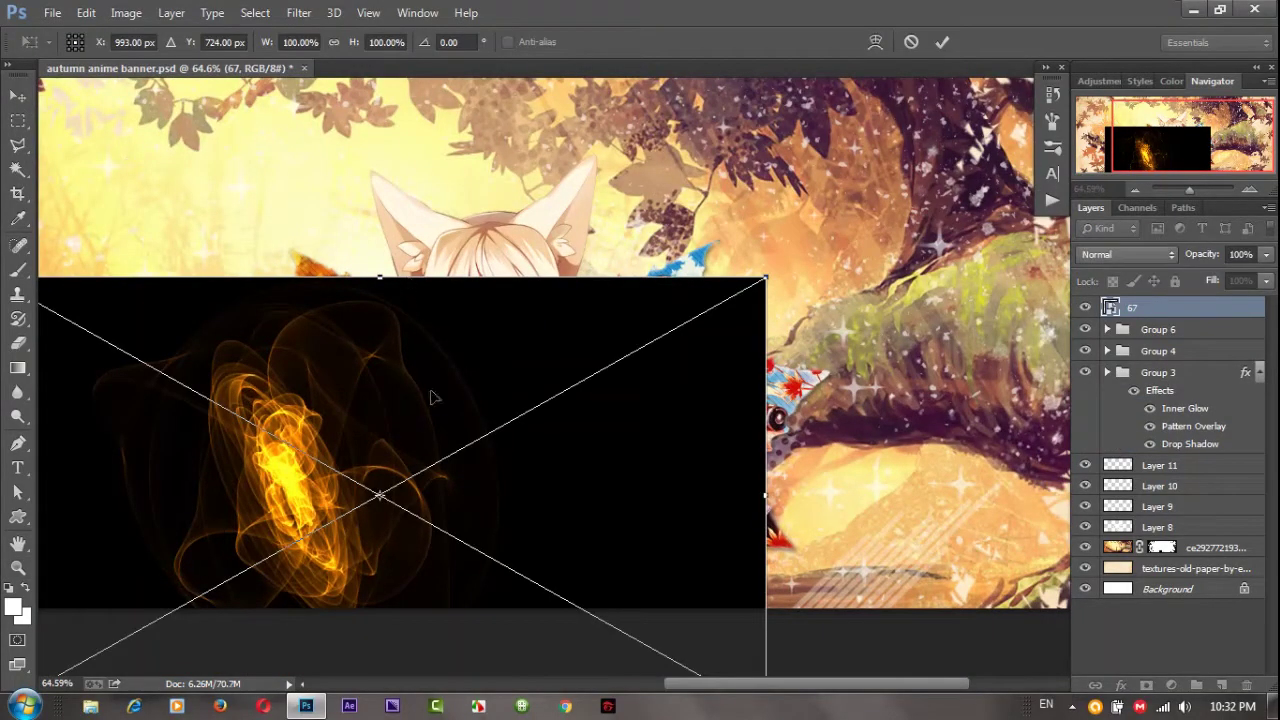
drag(390, 382, 357, 598)
click(943, 42)
Duplicate the light swirl and flip and rotate the copy into place
key(ctrl+j)
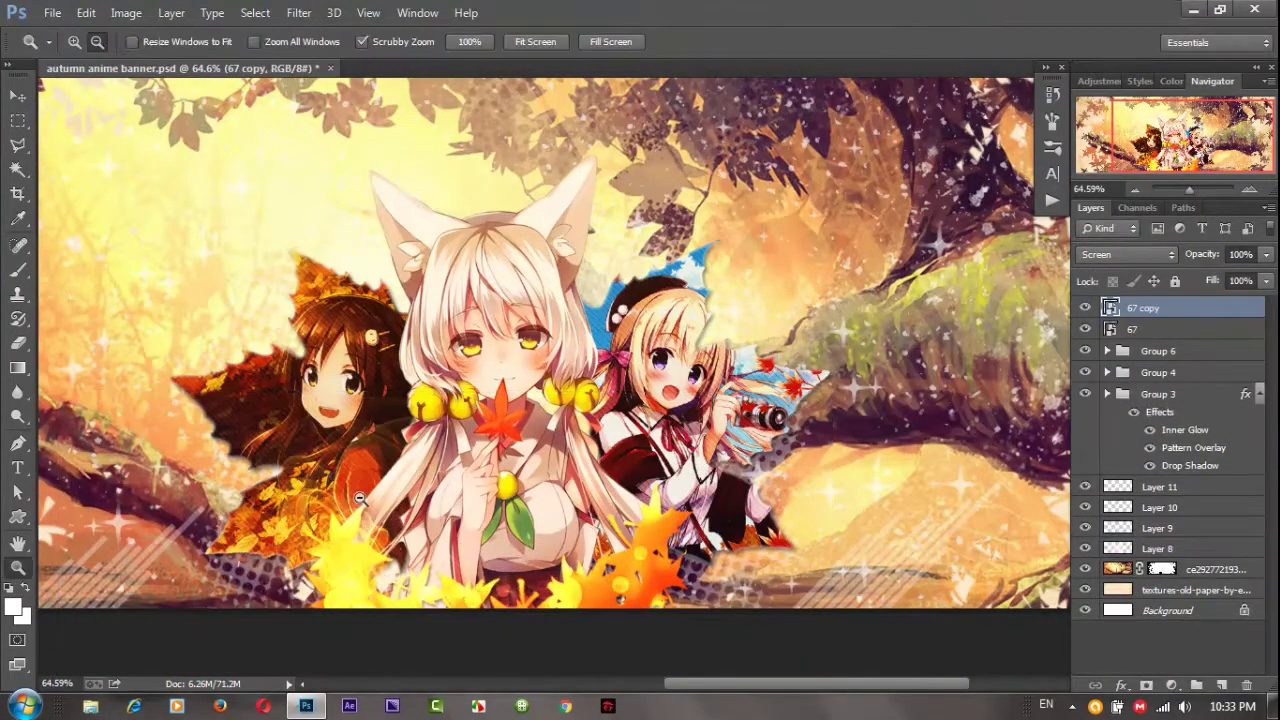
key(ctrl+t)
drag(700, 523, 710, 540)
key(Return)
key(z)
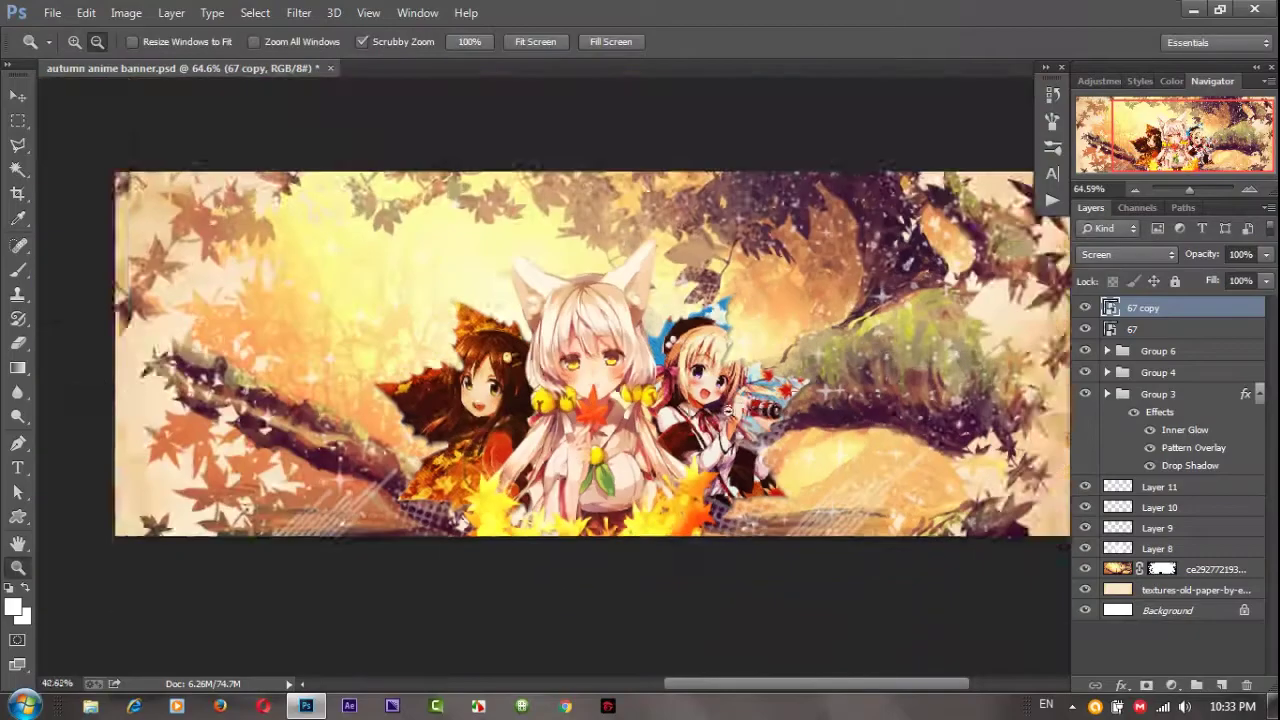
Select Layer 11 and start placing another image file
click(1159, 487)
click(52, 12)
click(86, 289)
Place the lens flare image near the brown-haired girl
scroll(425, 340, down, 2)
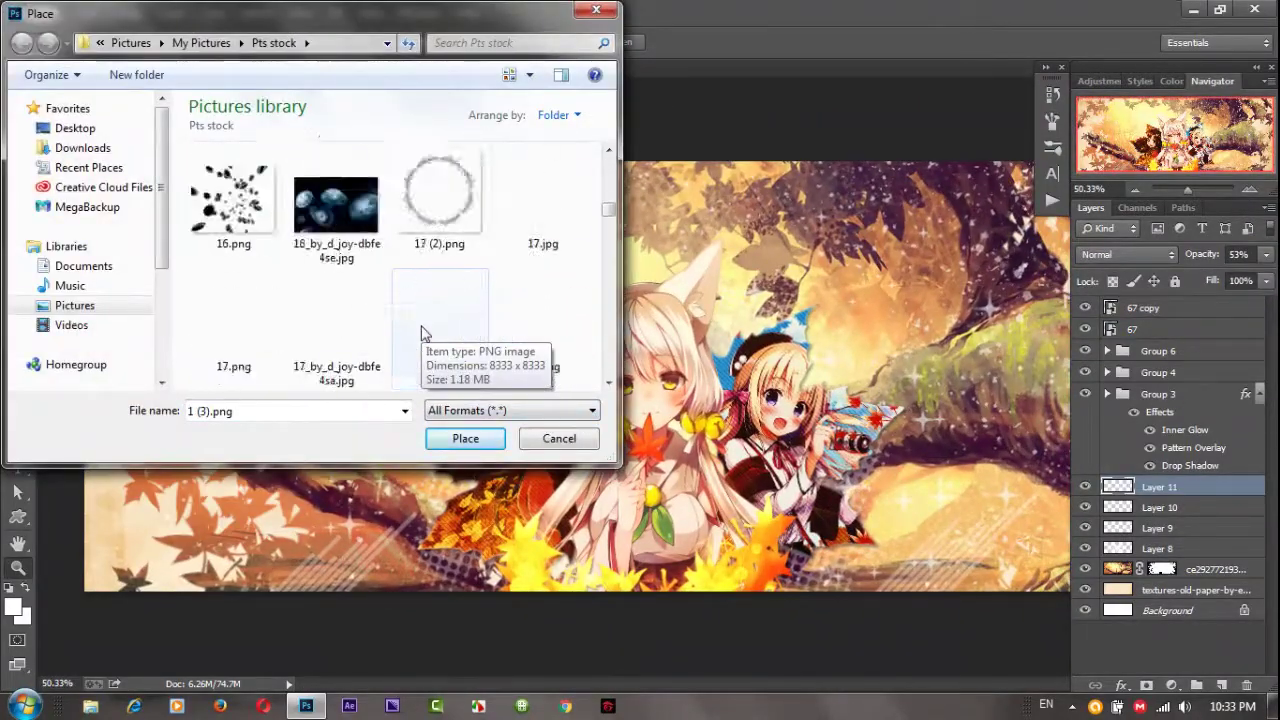
scroll(425, 340, down, 2)
scroll(425, 340, down, 2)
double_click(425, 340)
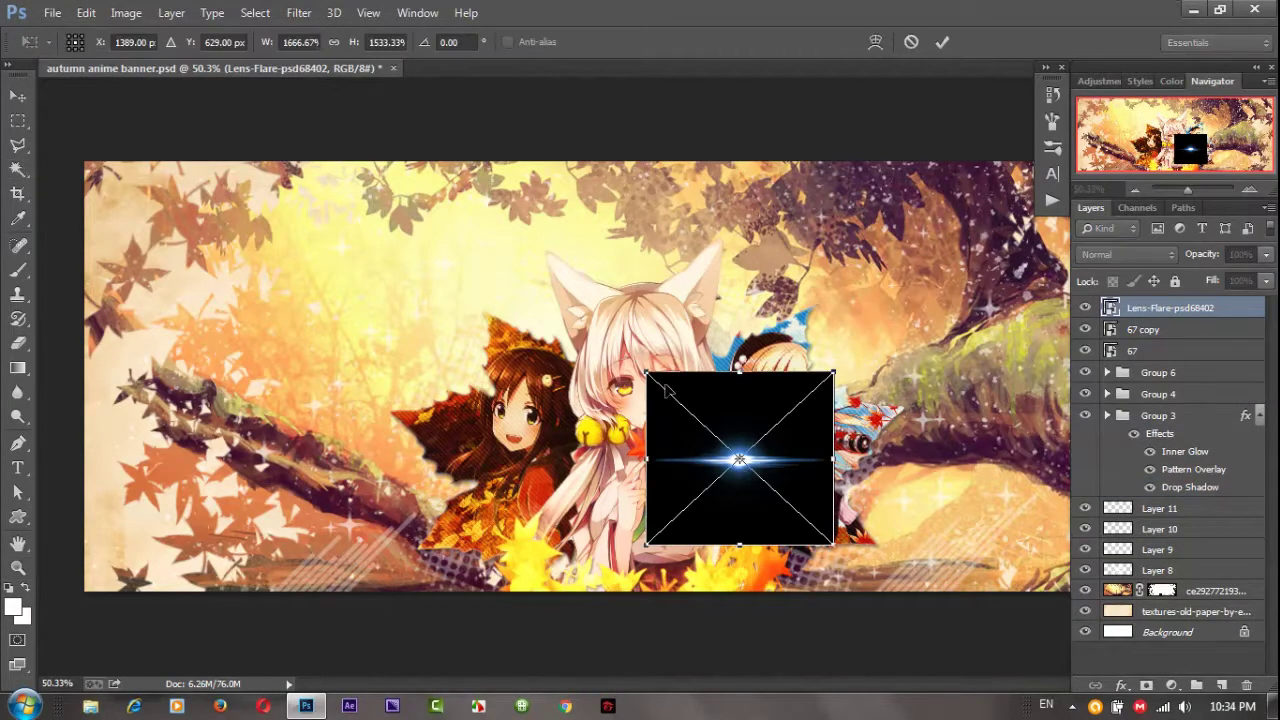
drag(723, 426, 497, 488)
key(Return)
Clip a Hue/Saturation adjustment to the flare, shifting its hue toward yellow
right_click(1160, 310)
right_click(1180, 330)
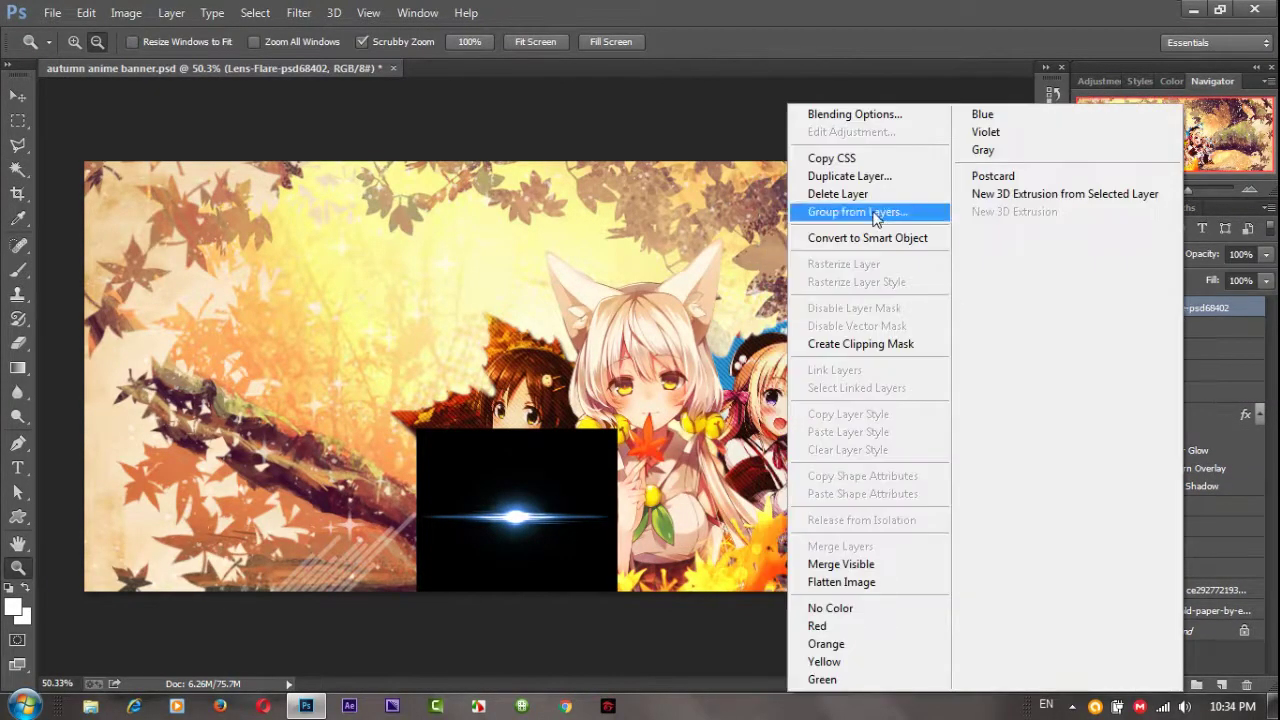
click(1171, 685)
click(1163, 451)
click(257, 174)
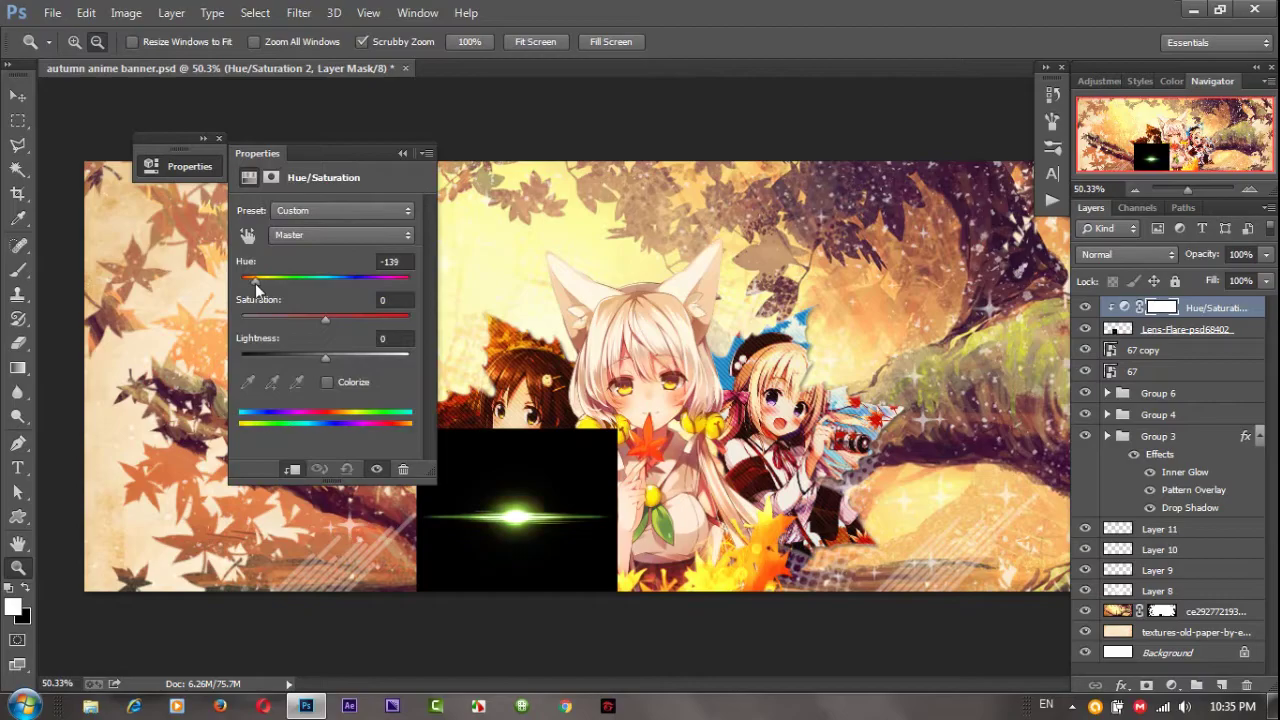
drag(255, 266, 300, 266)
right_click(1220, 328)
click(1133, 343)
Set the flare to Screen, add a copy rotated 90°, and merge them into a star
scroll(785, 280, up, 3)
click(1127, 254)
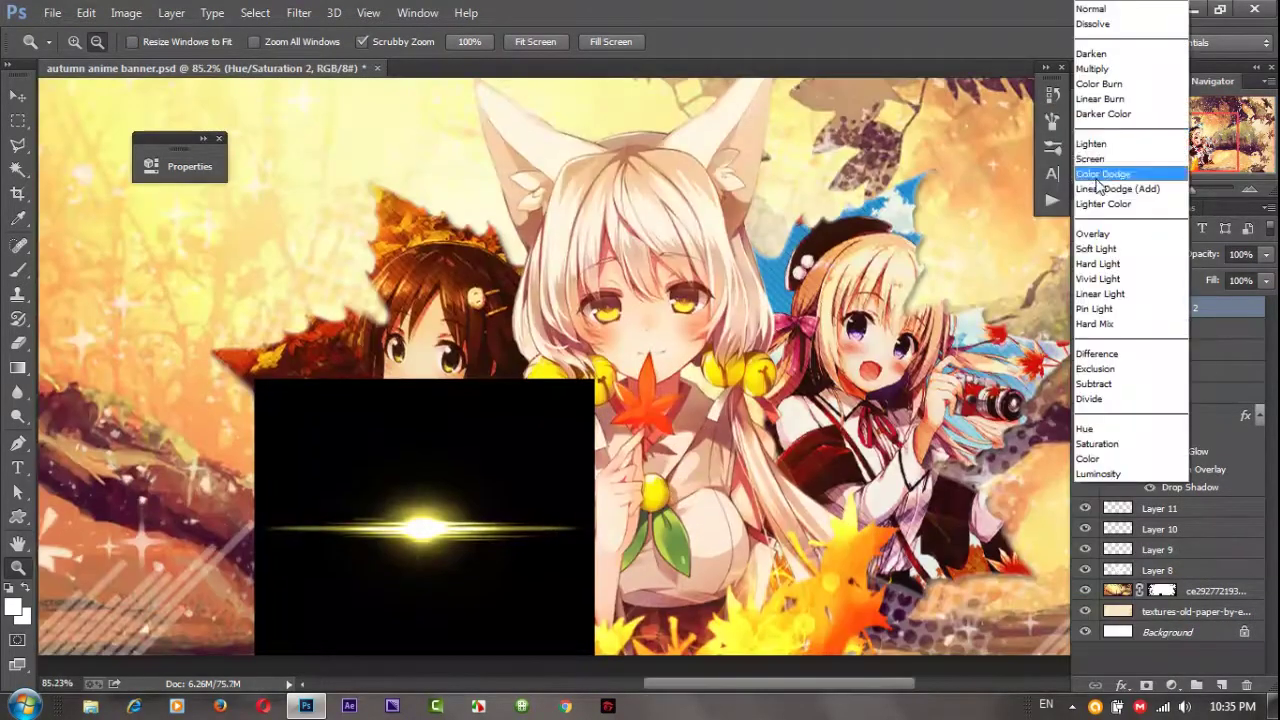
click(1100, 171)
key(ctrl+j)
key(ctrl+t)
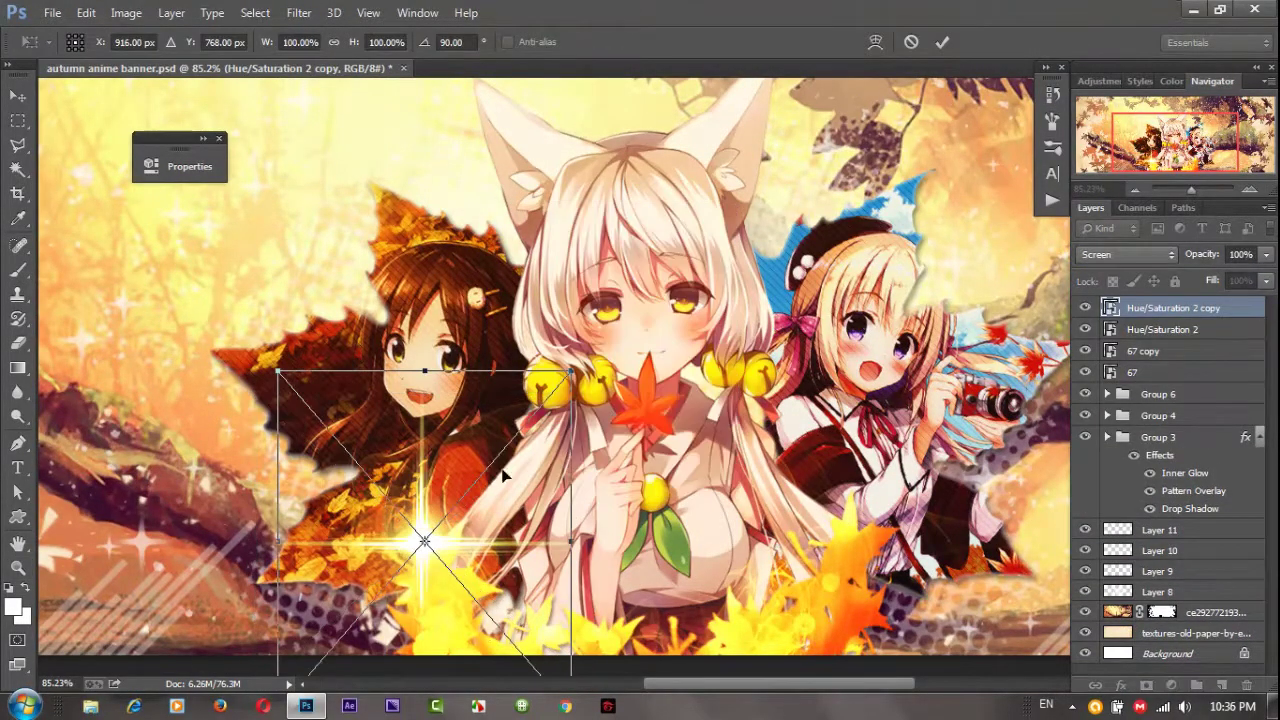
key(Return)
key(z)
key(ctrl+e)
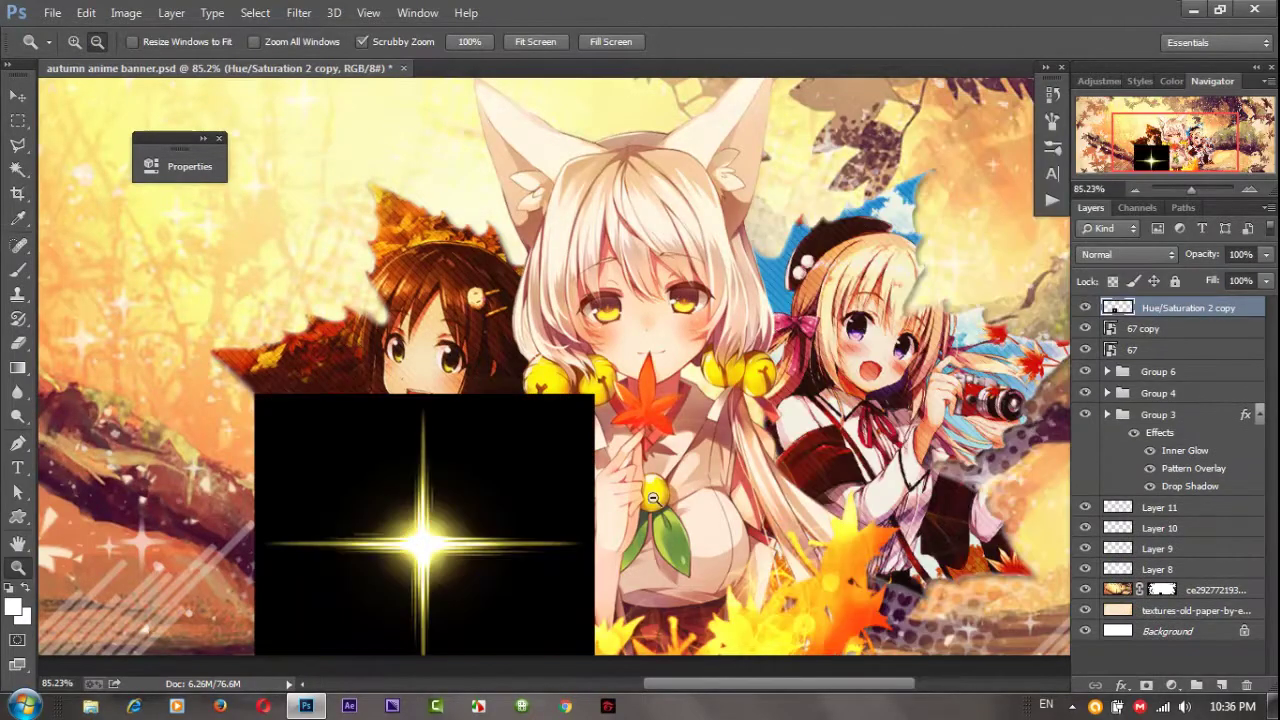
Add a smaller copy of the star flare near the camera-holding girl
drag(638, 516, 600, 516)
key(ctrl+j)
key(ctrl+t)
drag(565, 286, 636, 349)
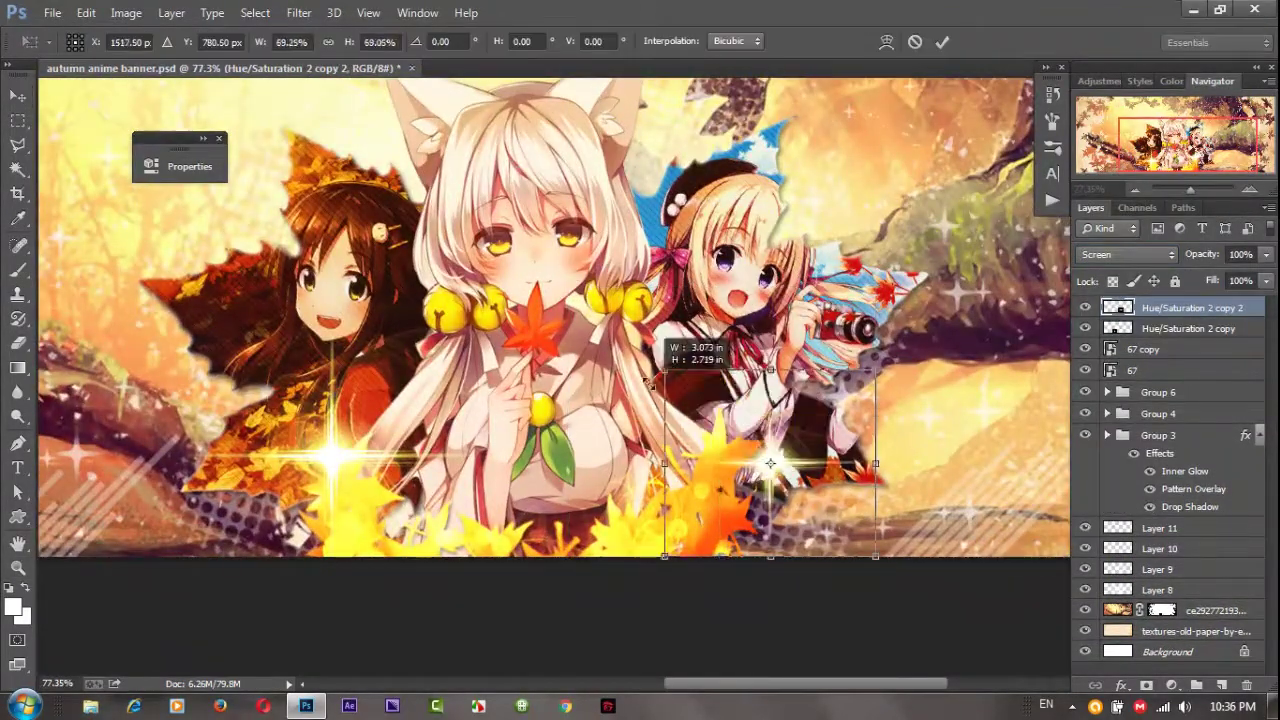
key(Return)
drag(720, 420, 640, 420)
click(1171, 685)
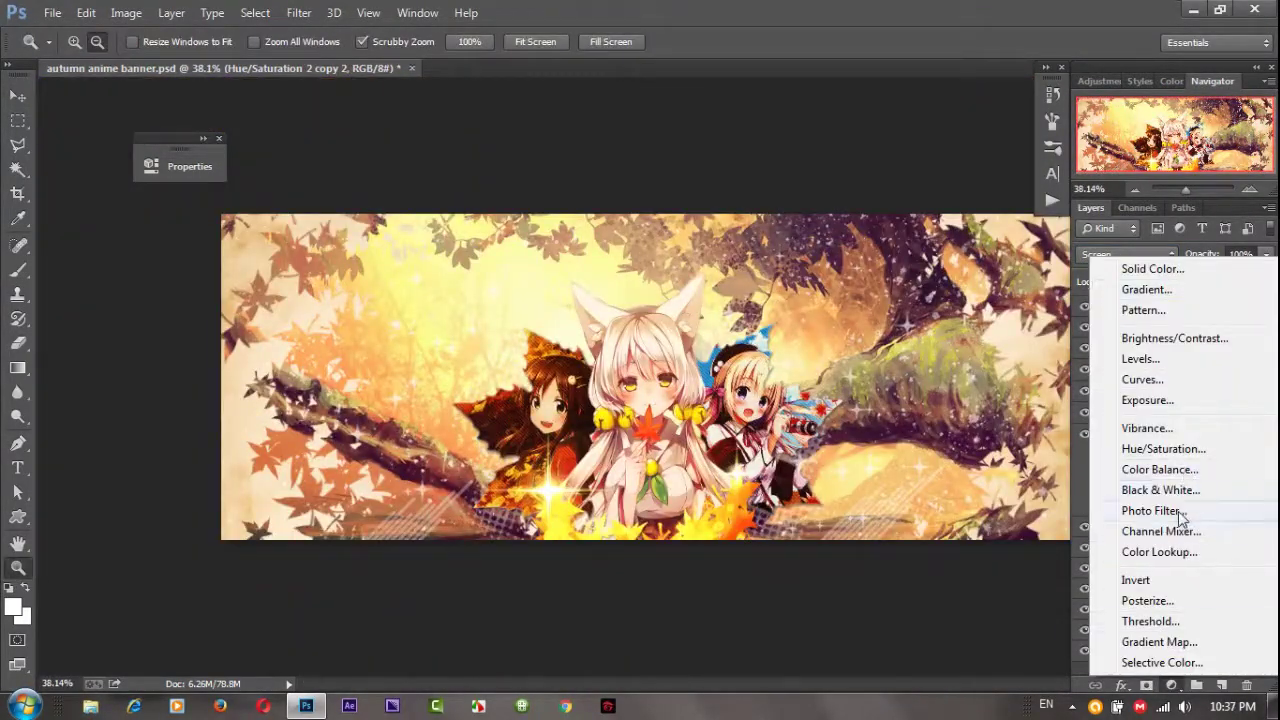
Add a Color Lookup adjustment and try 3DLUT looks such as Smokey
click(1159, 551)
click(362, 259)
click(336, 385)
click(347, 262)
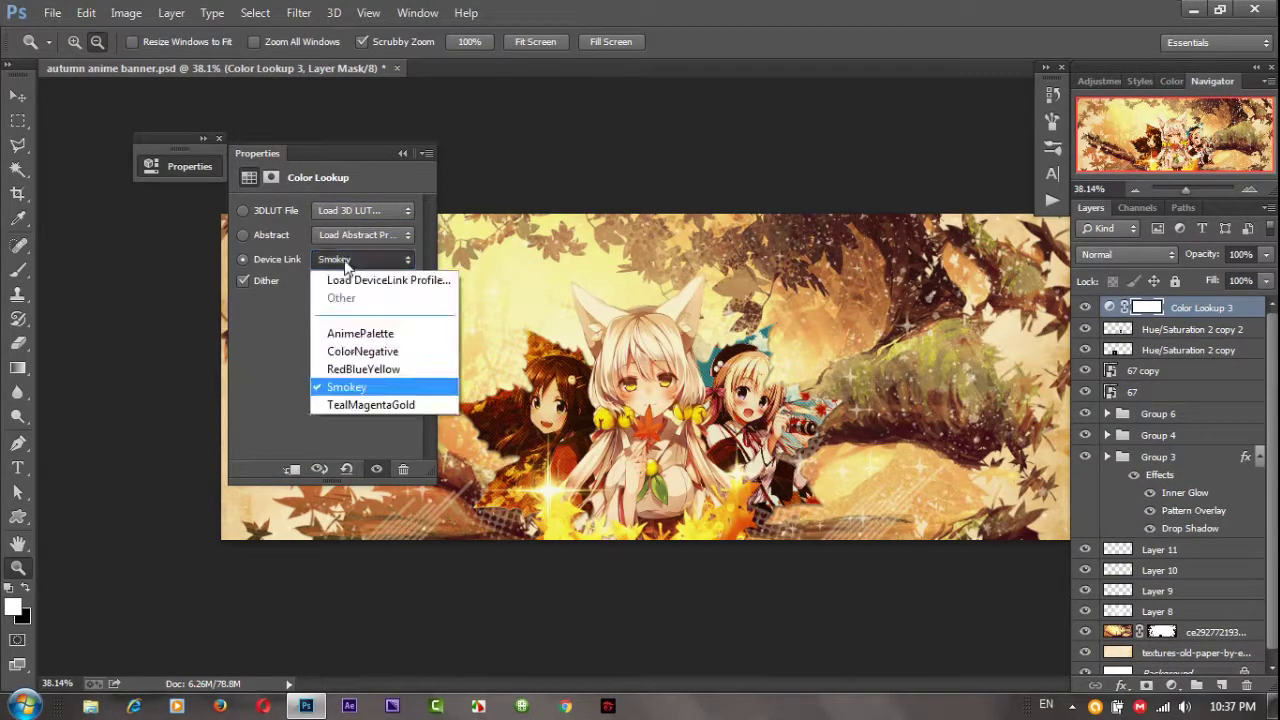
key(Down)
key(Down)
key(Down)
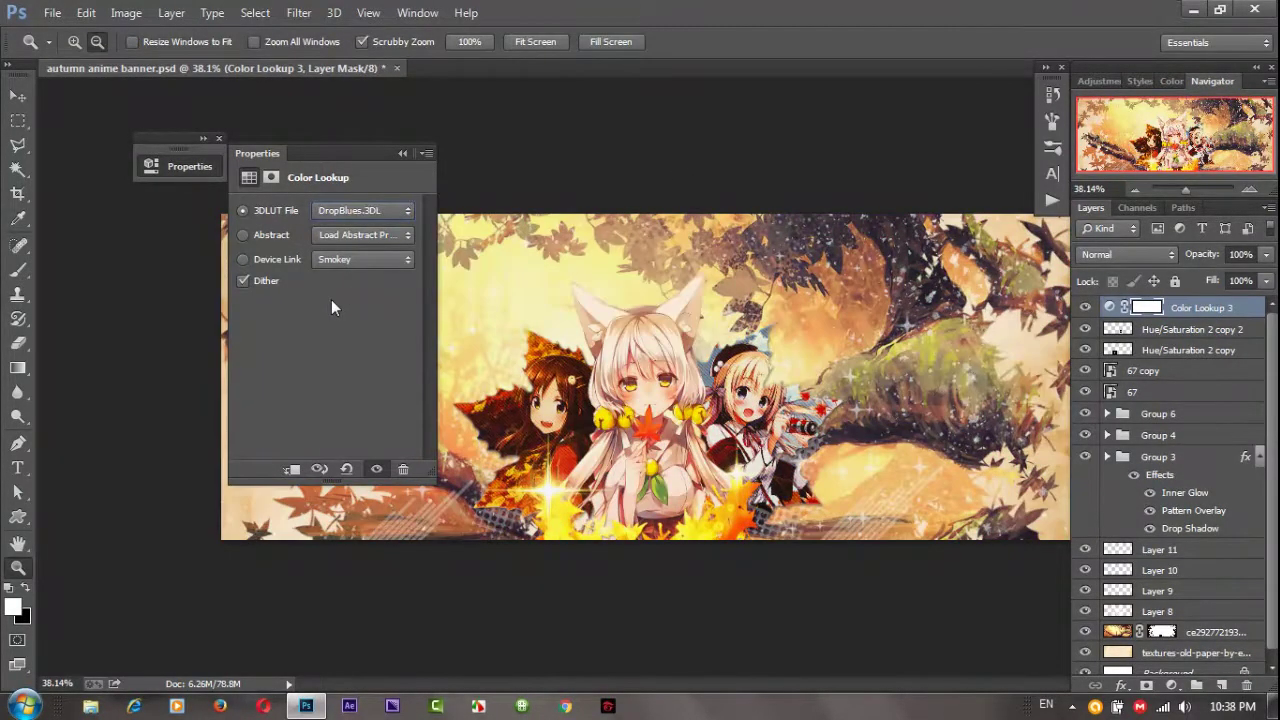
key(Down)
key(Down)
key(5)
Lower the Color Lookup layer's opacity to 64% and toggle it off and on to compare
key(3)
drag(870, 405, 893, 405)
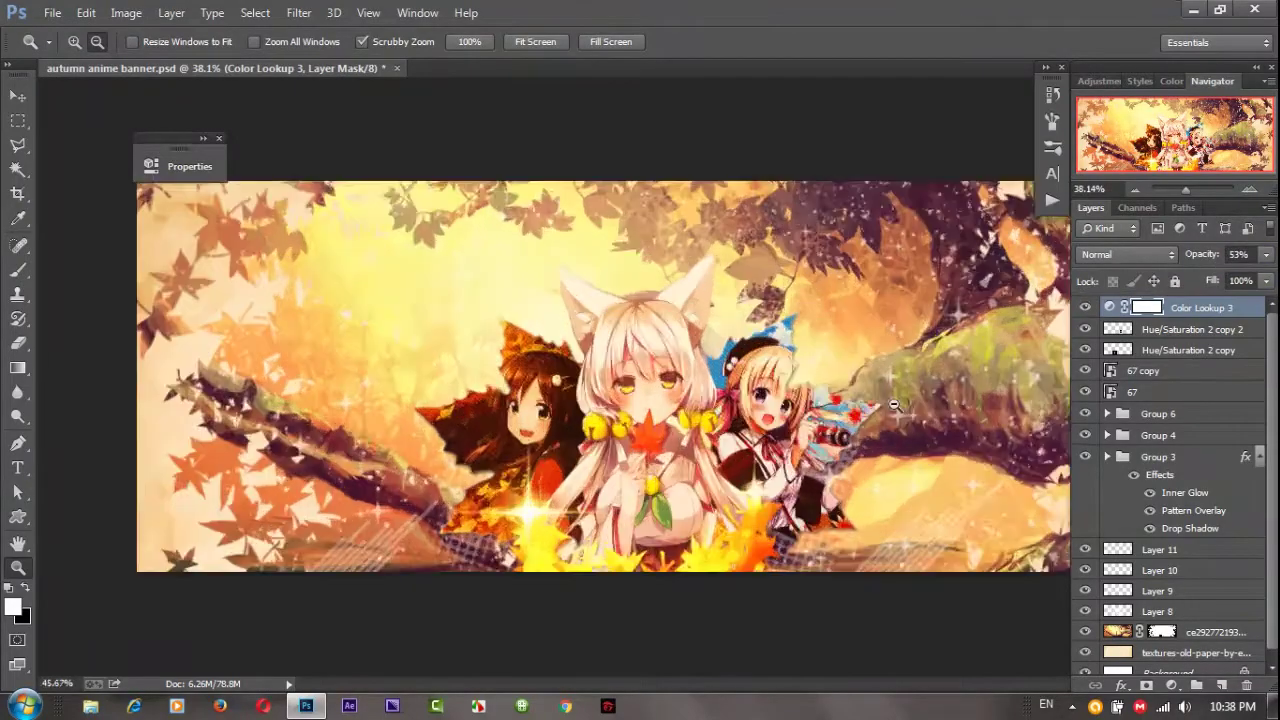
key(4)
click(190, 166)
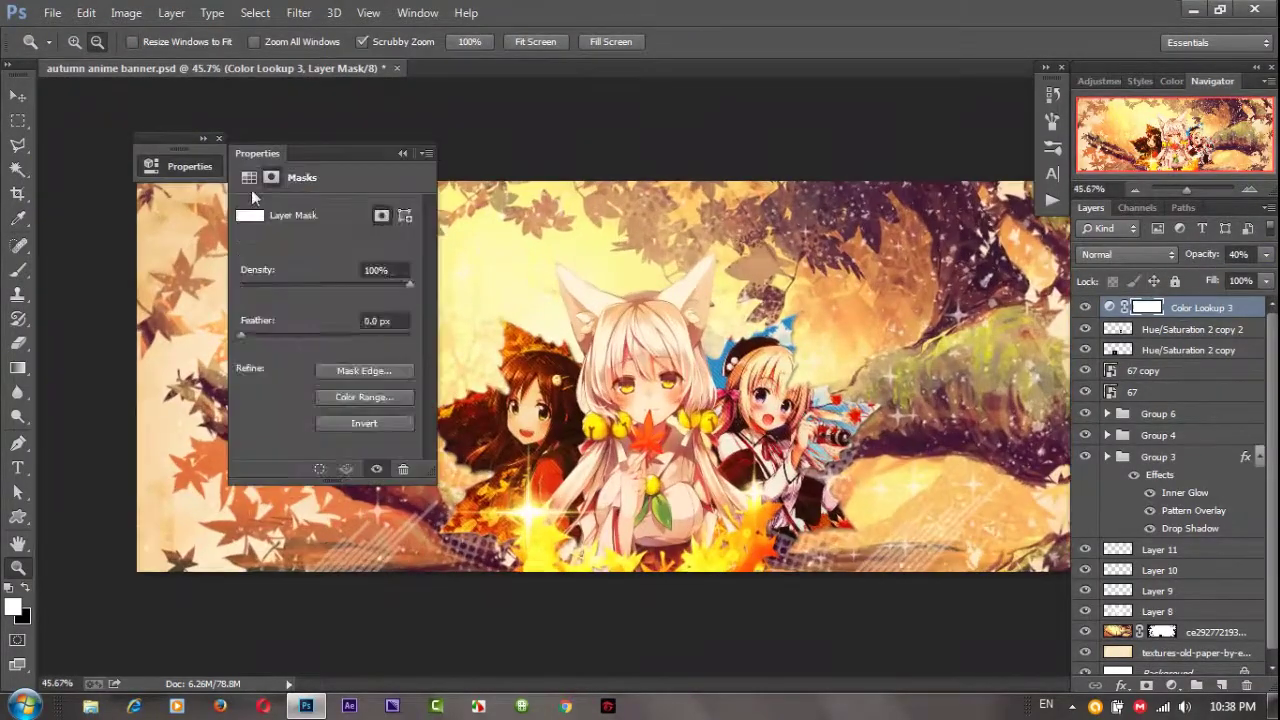
click(249, 177)
click(1085, 307)
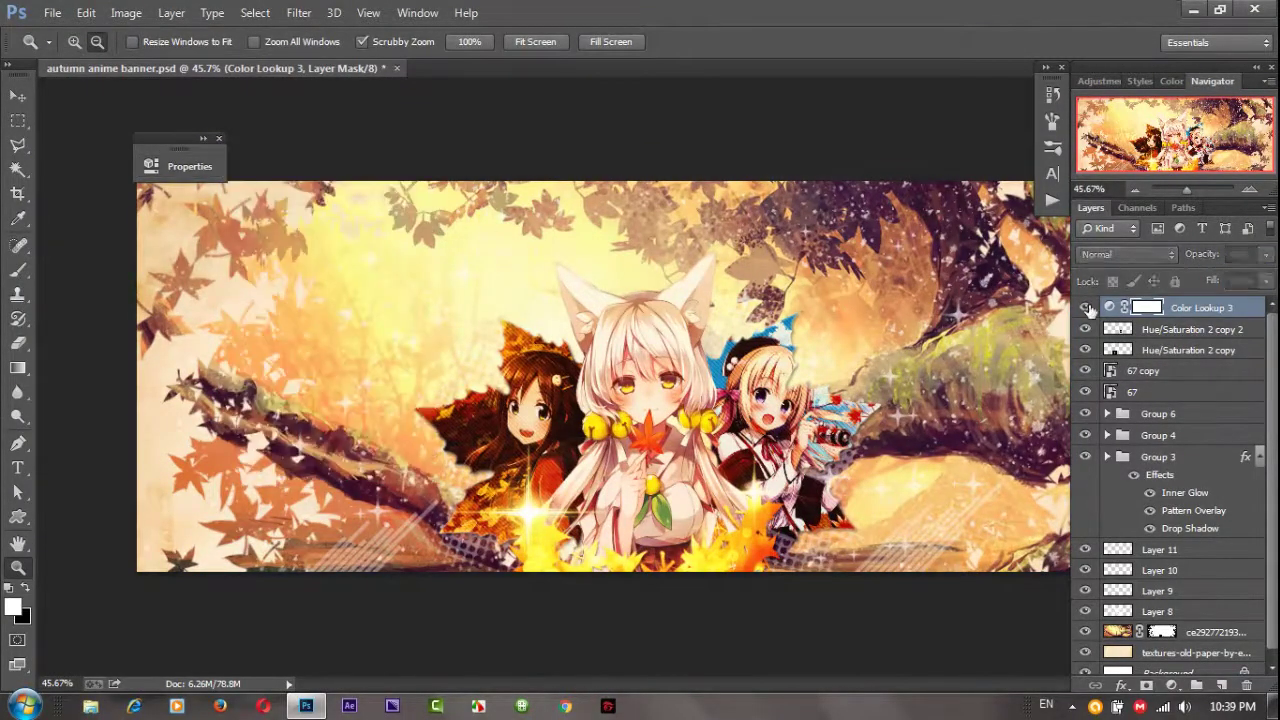
drag(1200, 256, 1218, 258)
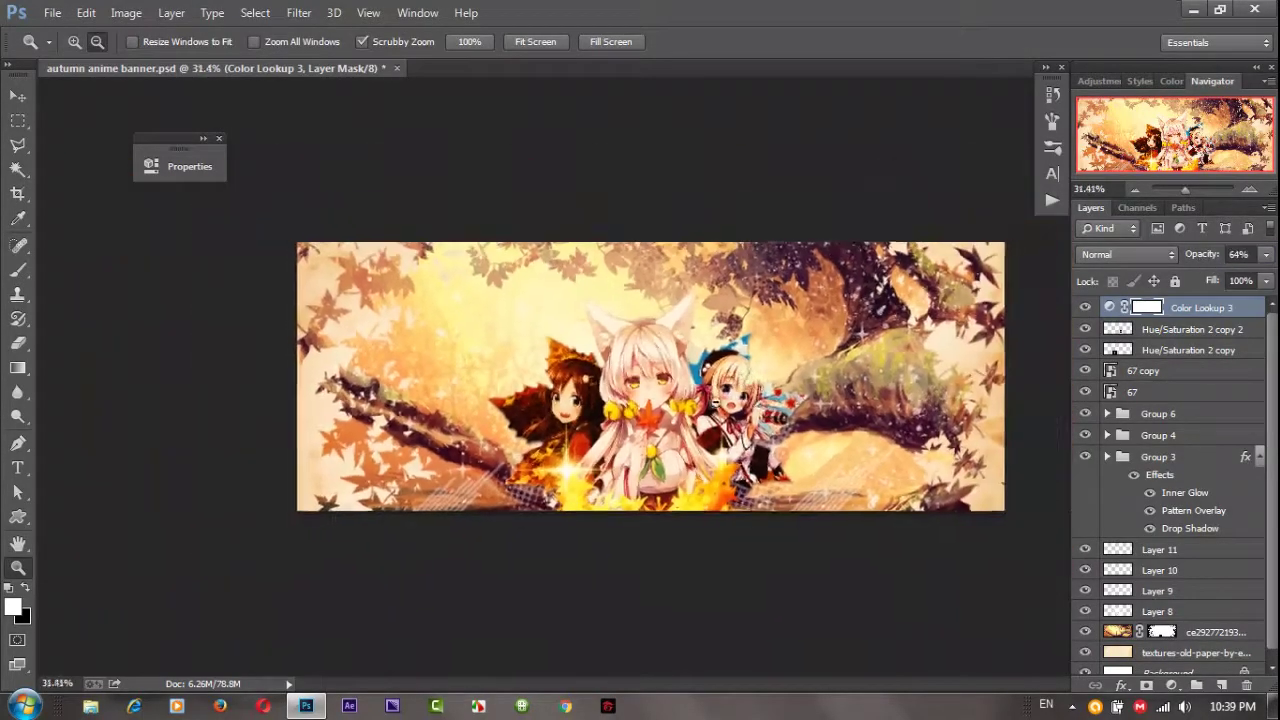
click(1172, 685)
Add a gradient fill, a Levels adjustment, and a yellow-centred gradient fill in Soft Light at 7%
click(1128, 289)
click(995, 293)
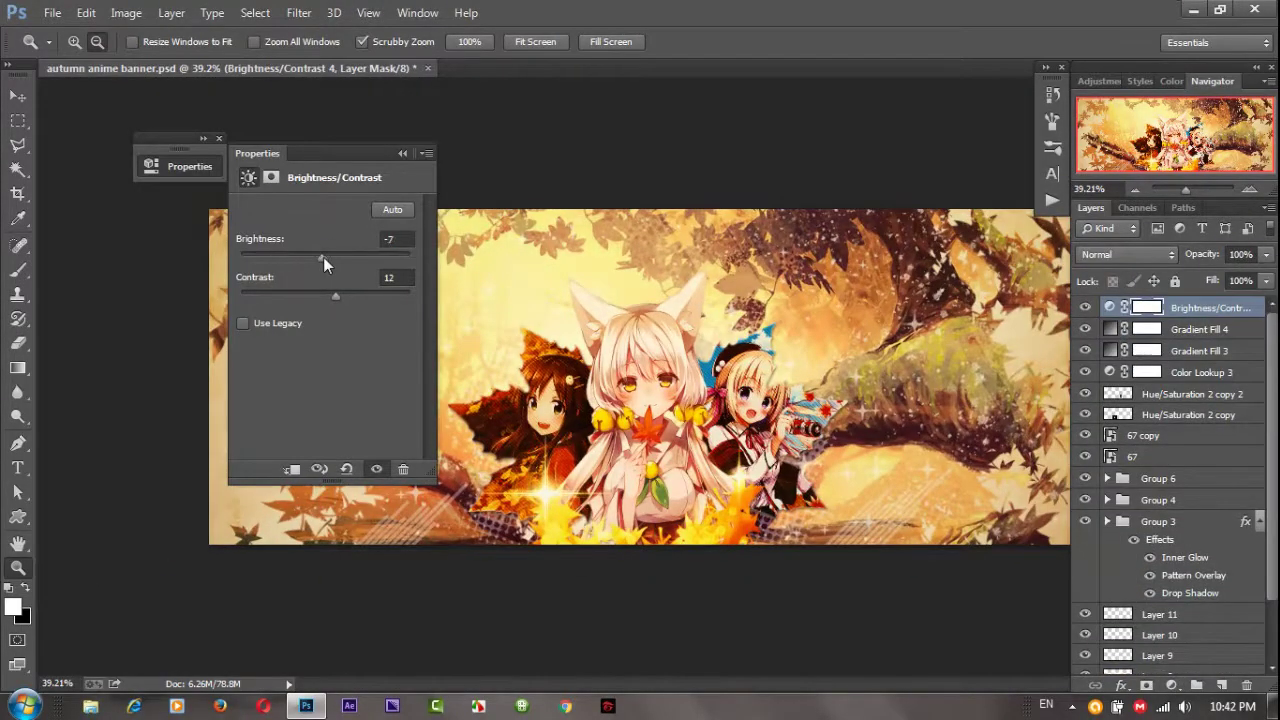
click(1160, 362)
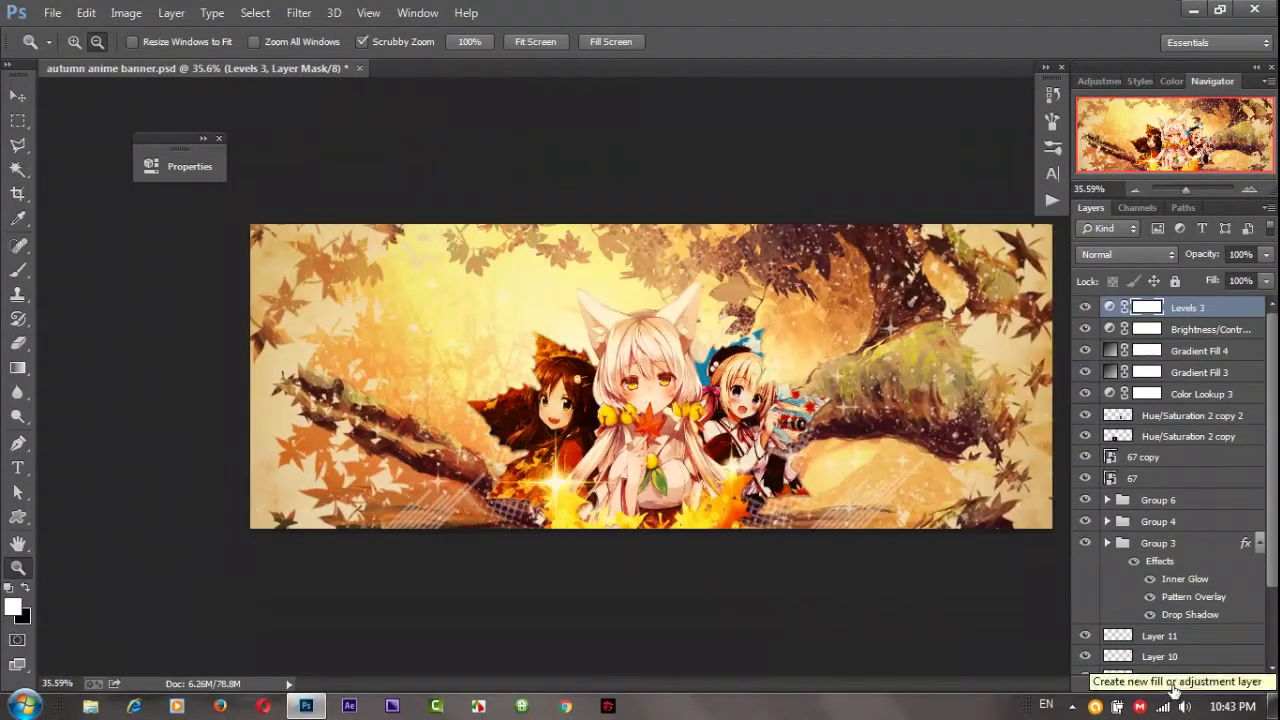
click(1175, 690)
click(1143, 294)
click(995, 293)
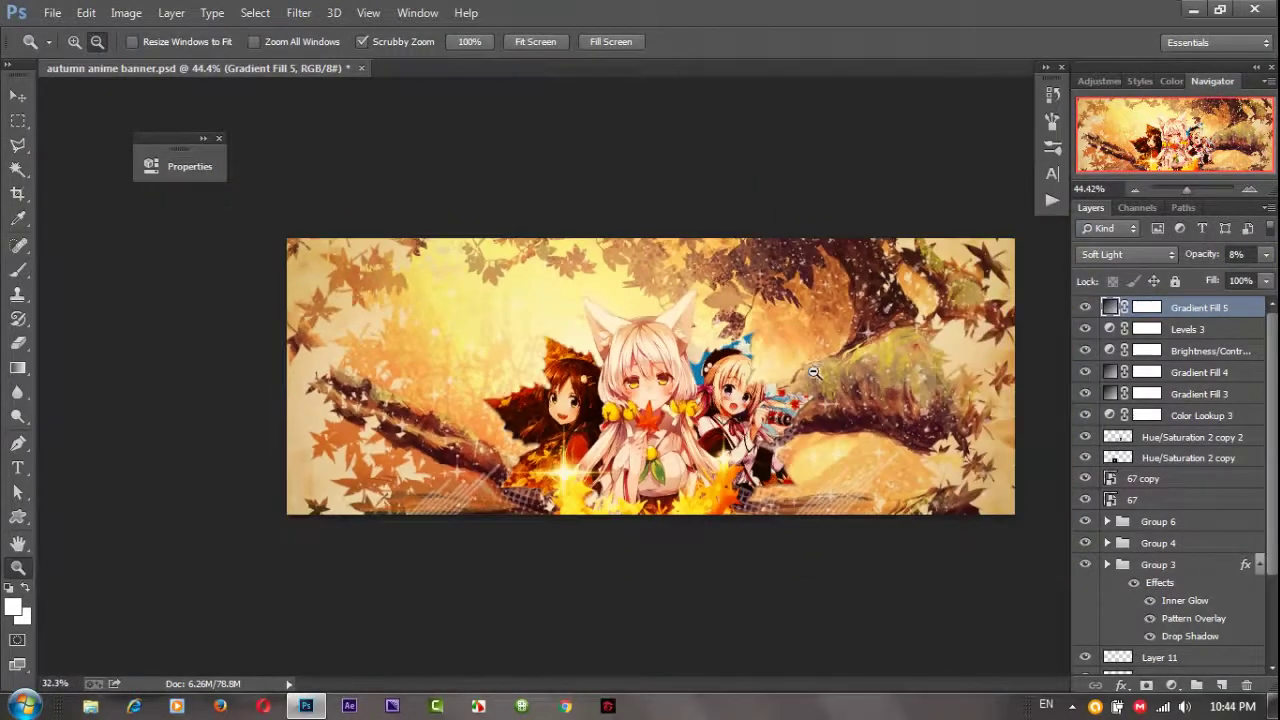
mouse_move(930, 212)
mouse_down()
mouse_move(862, 494)
mouse_move(819, 588)
mouse_up()
Start a text layer in the bottom-right corner and type the signature text
key(t)
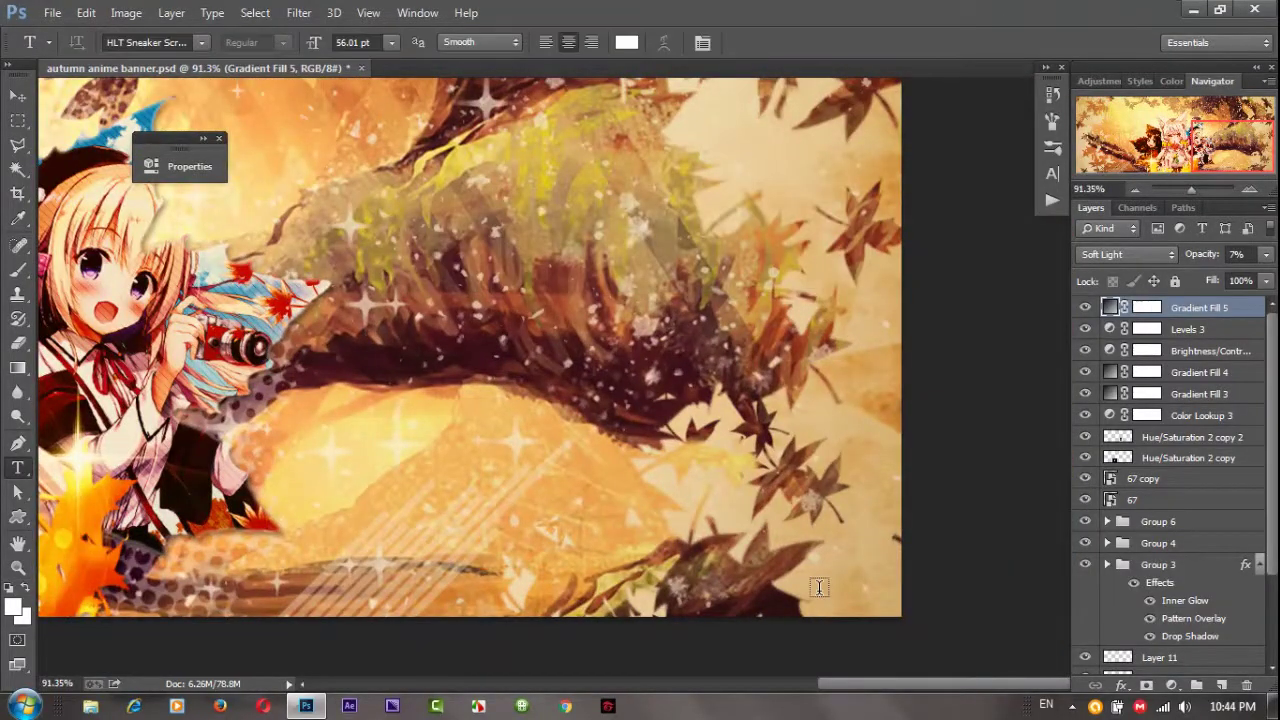
click(819, 591)
text(i)
key(ctrl+a)
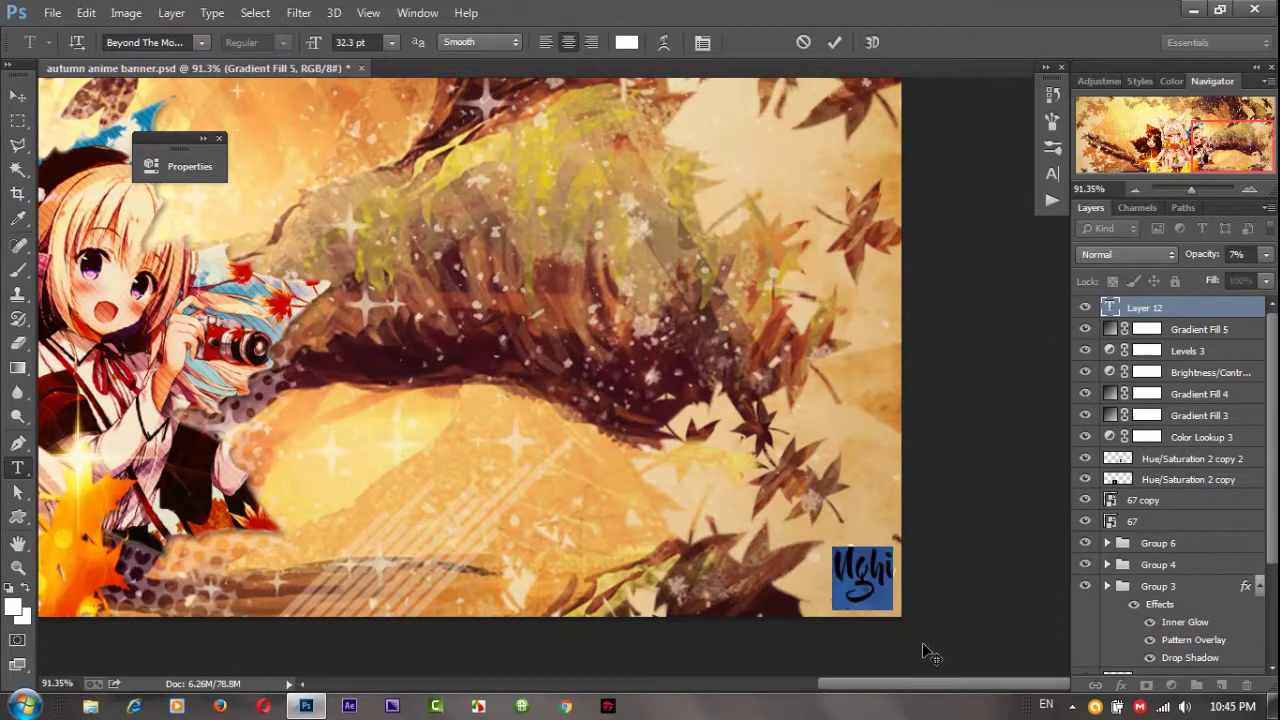